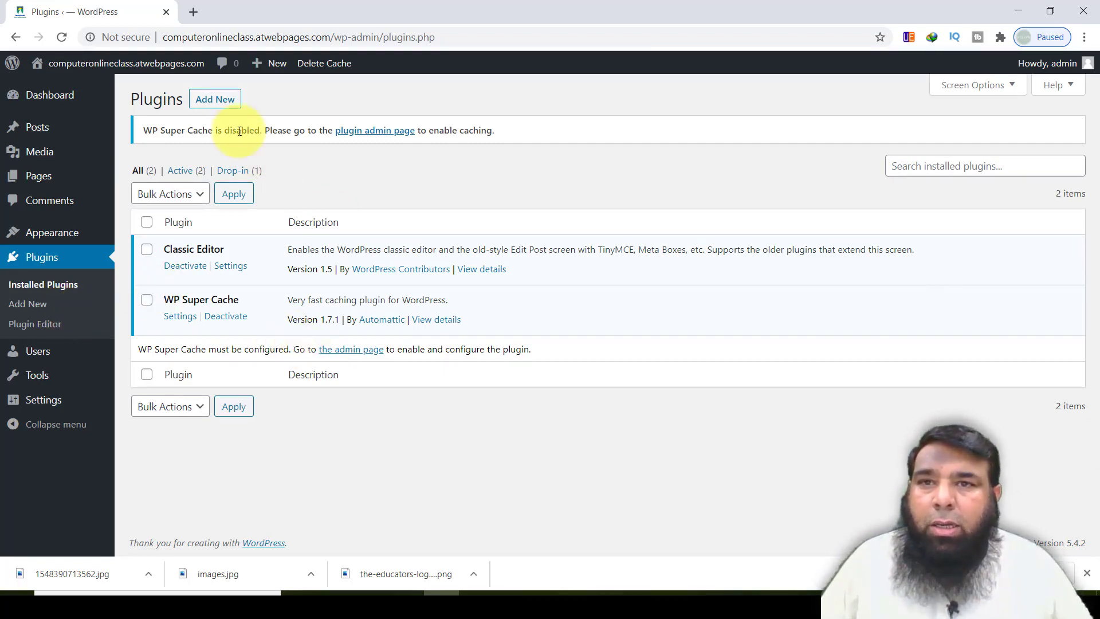
Step: Search the directory of new plugins for "quiz and survey"
click(216, 109)
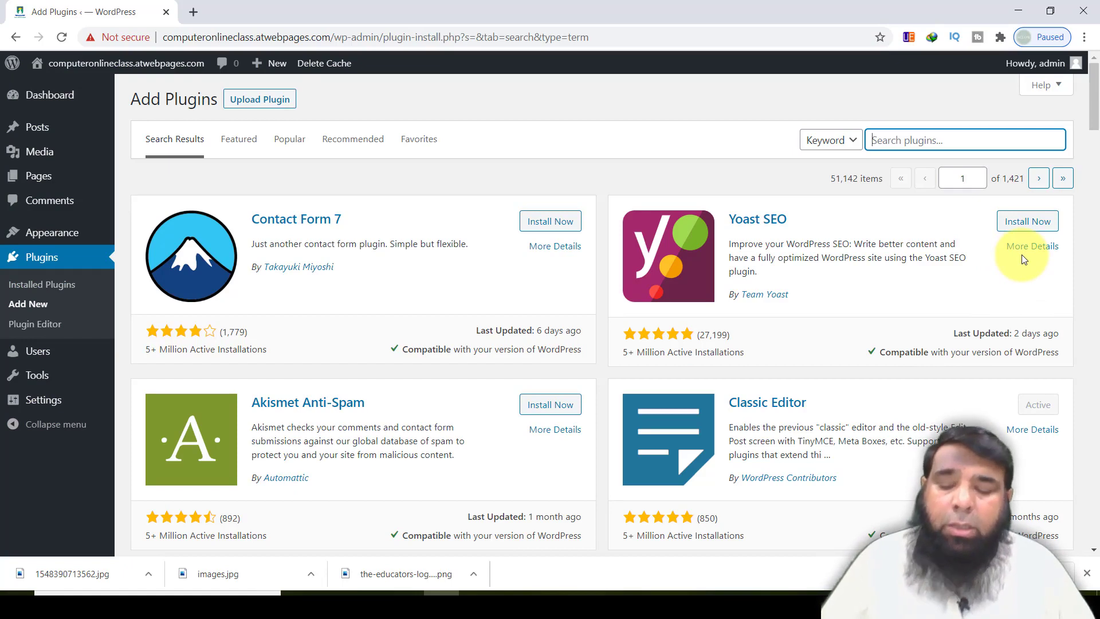
click(946, 140)
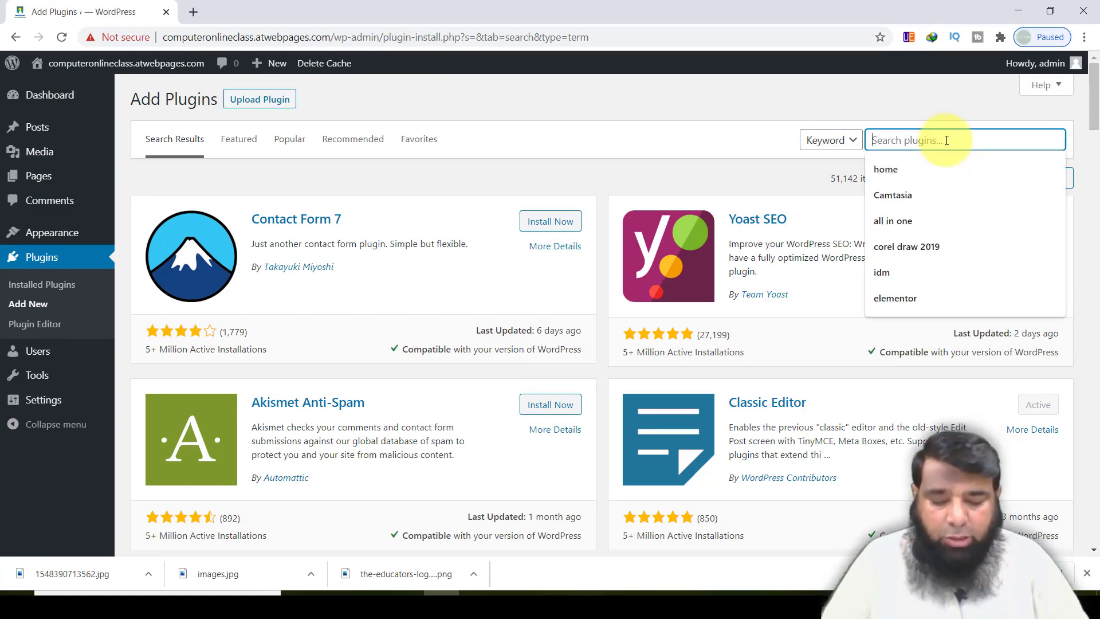
text(q)
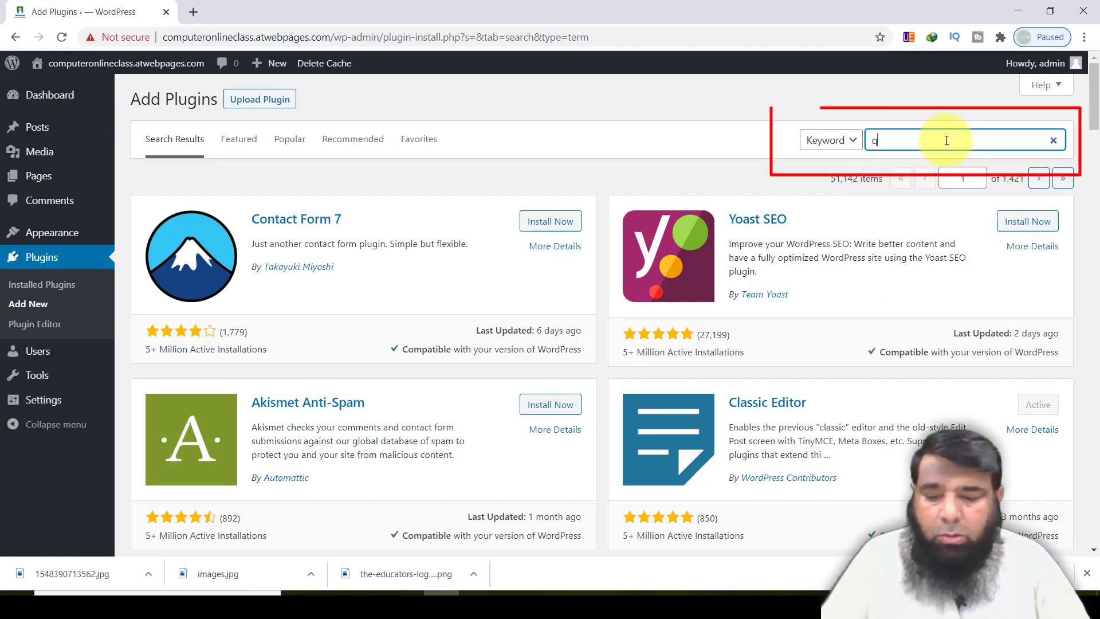
text(uiz an)
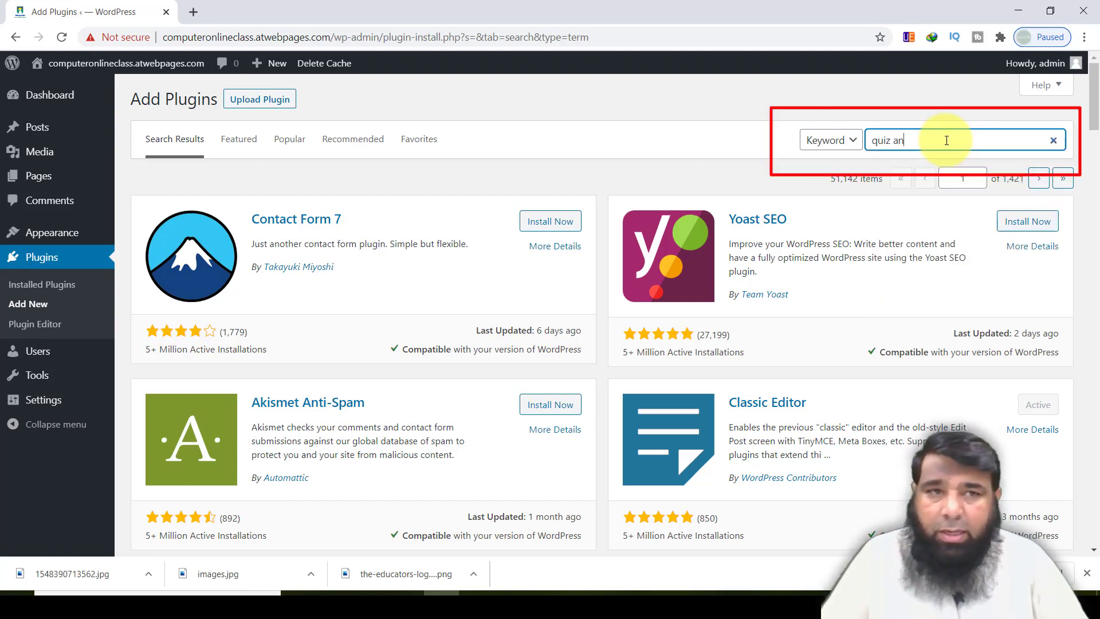
text(d surv)
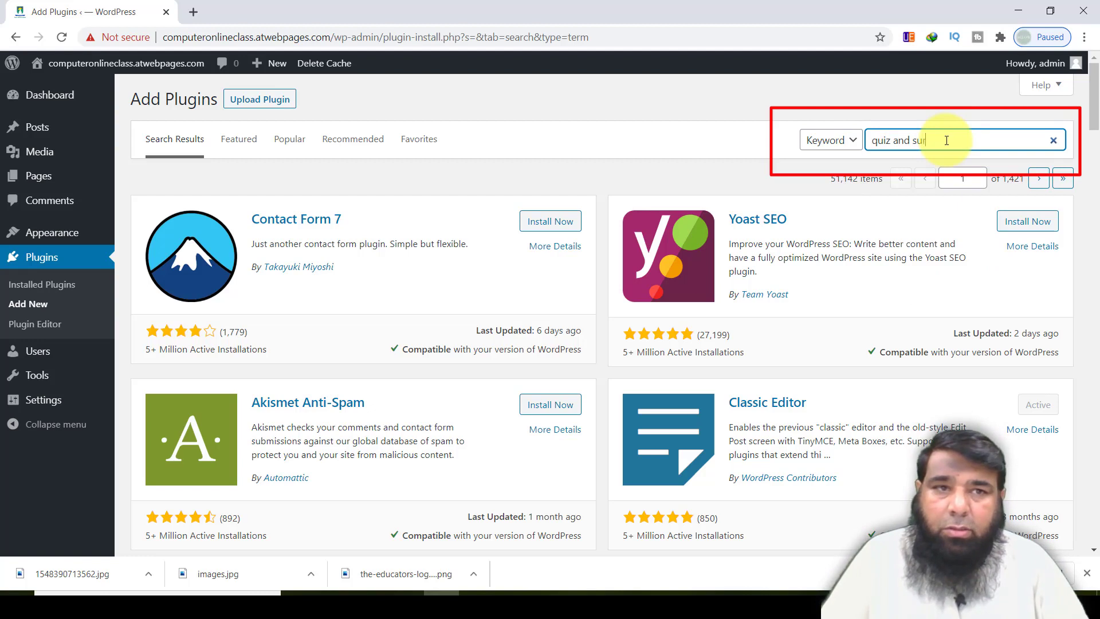
text(ey)
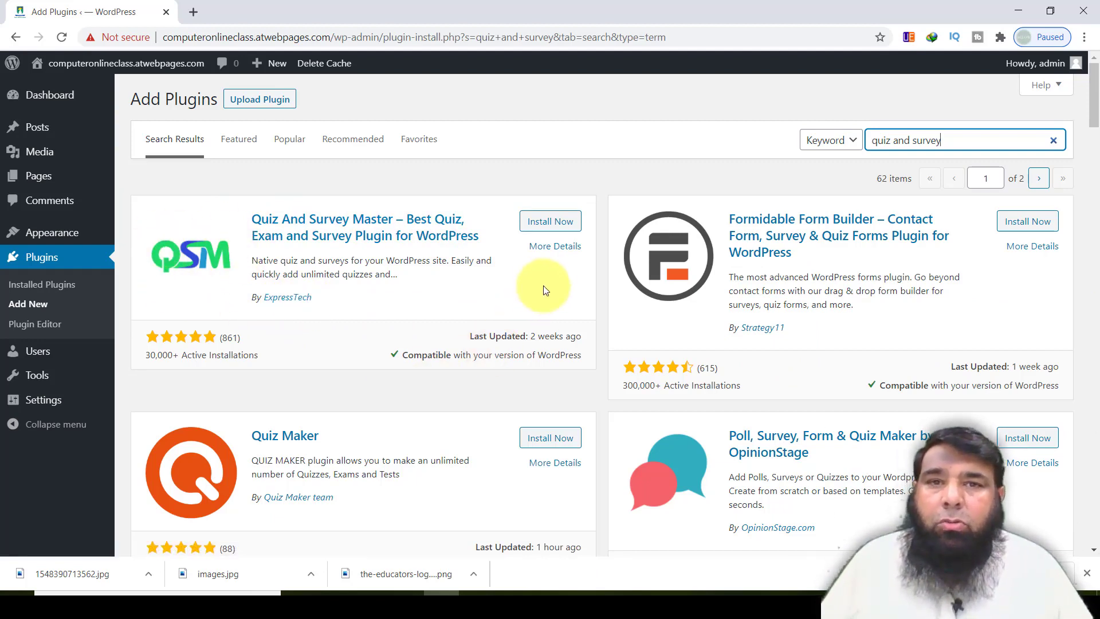
Step: Install and activate the Quiz And Survey Master plugin by ExpressTech
click(561, 227)
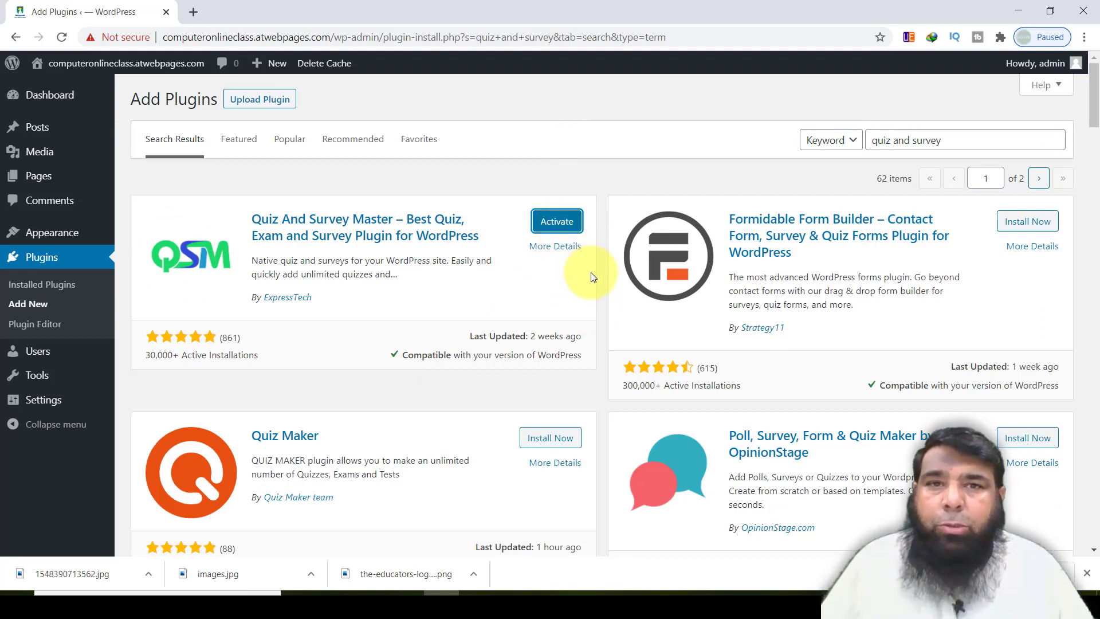
click(558, 221)
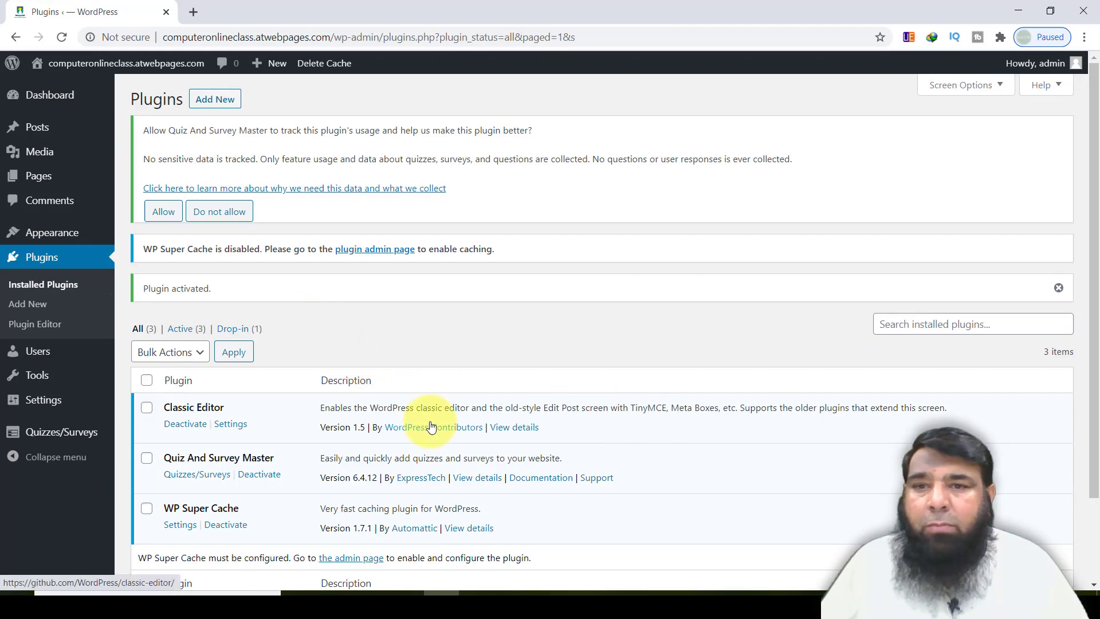
scroll(432, 427, down, 1)
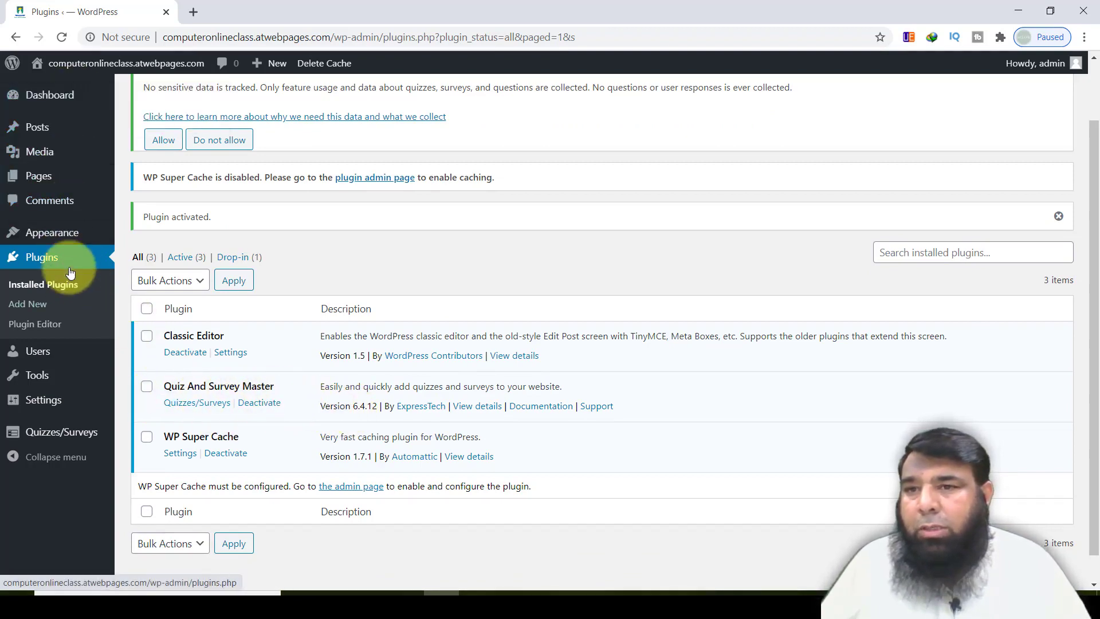
Step: Go to the plugin's Quizzes/Surveys page and create a new quiz named "Computer Test Class 5"
mouse_move(57, 437)
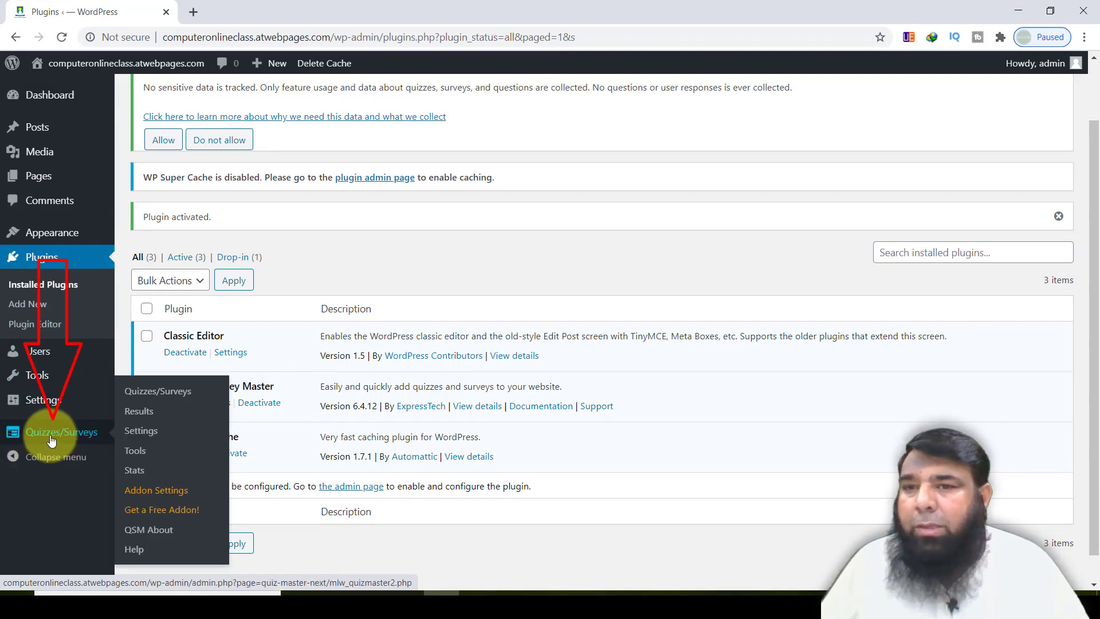
click(51, 440)
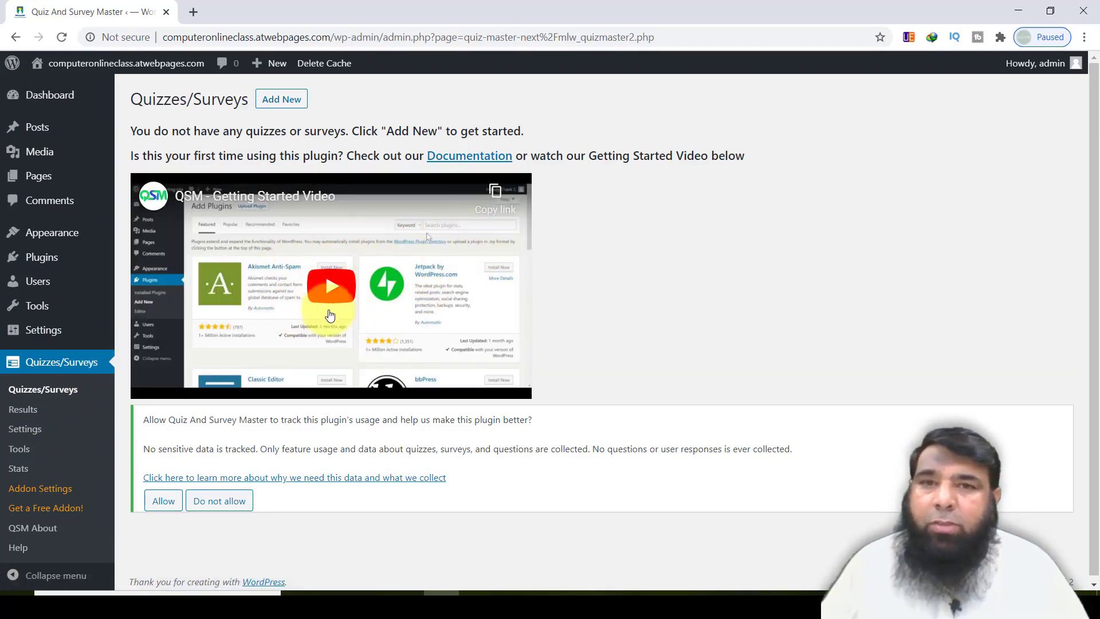
scroll(561, 321, down, 1)
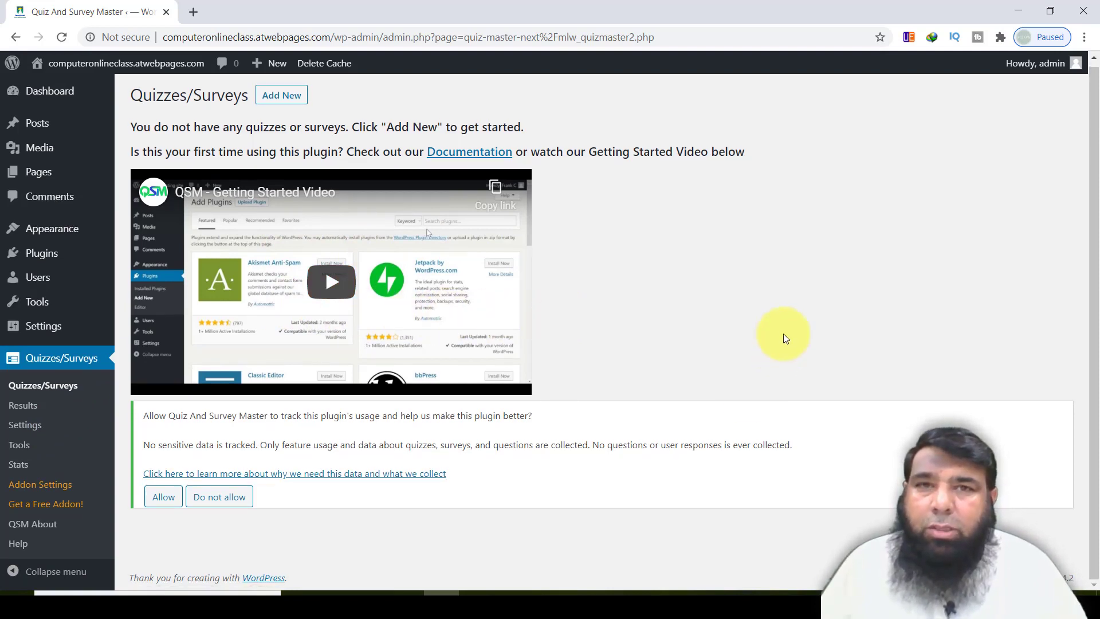
click(284, 97)
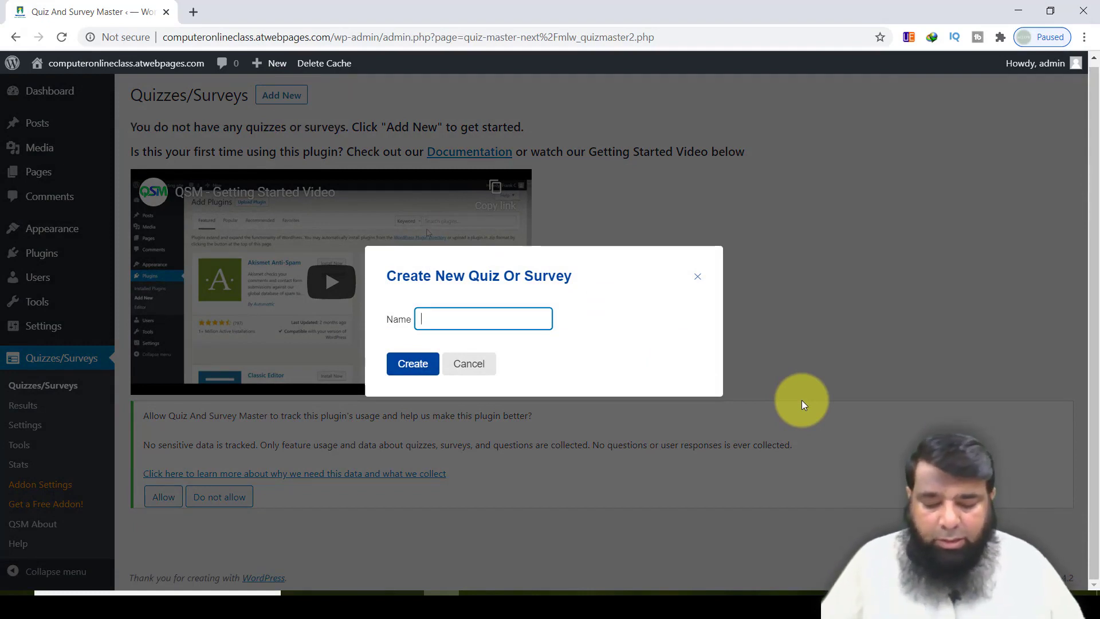
text(C)
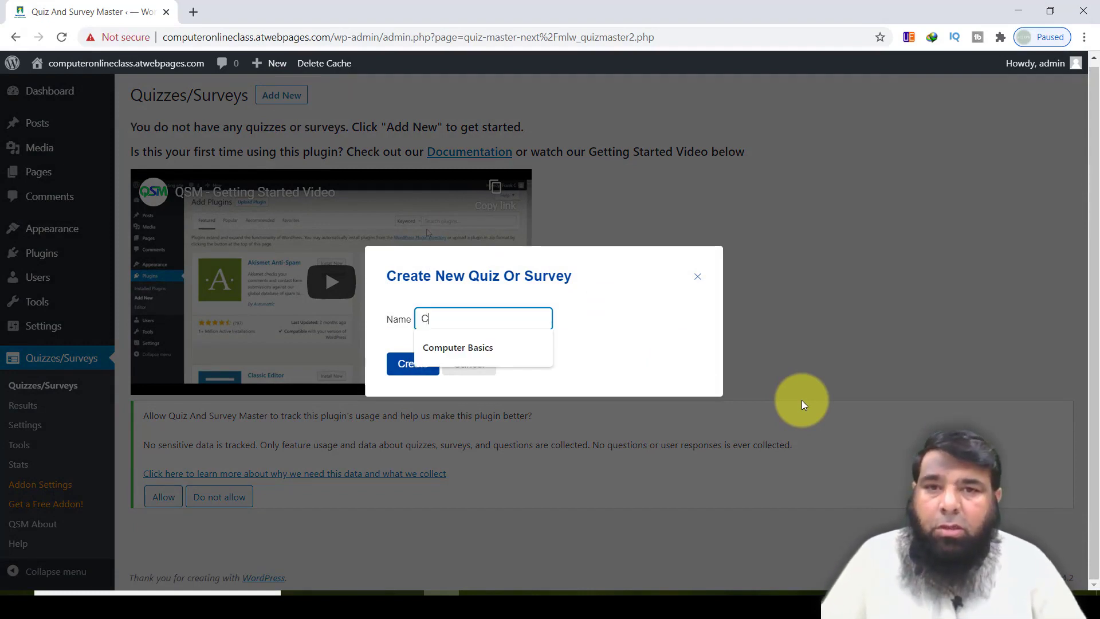
text(omput)
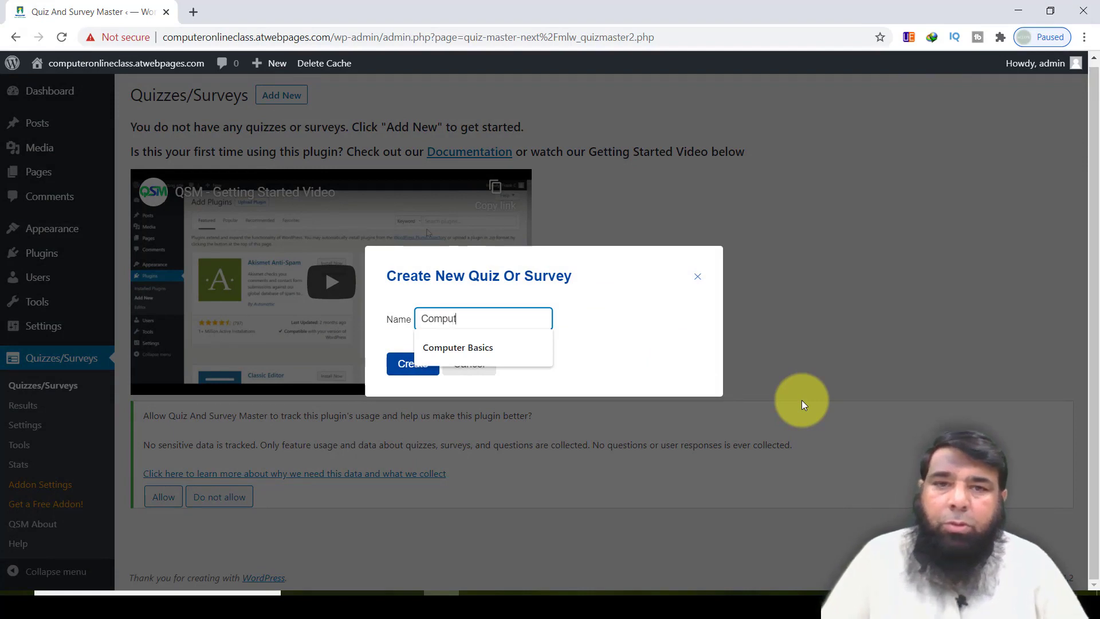
text(er Test Class )
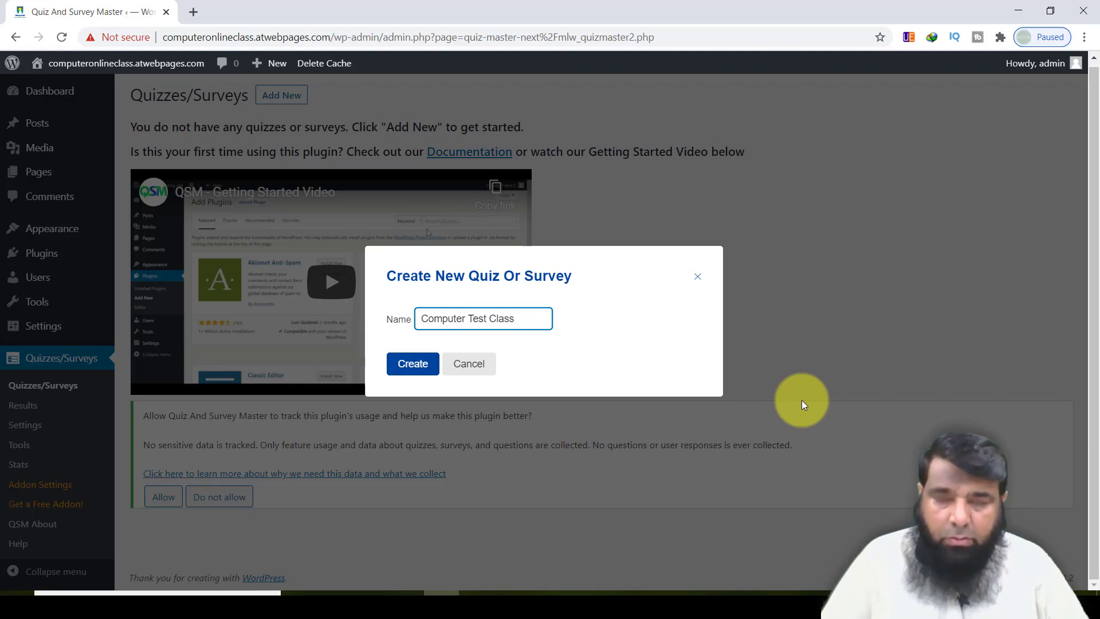
text(5)
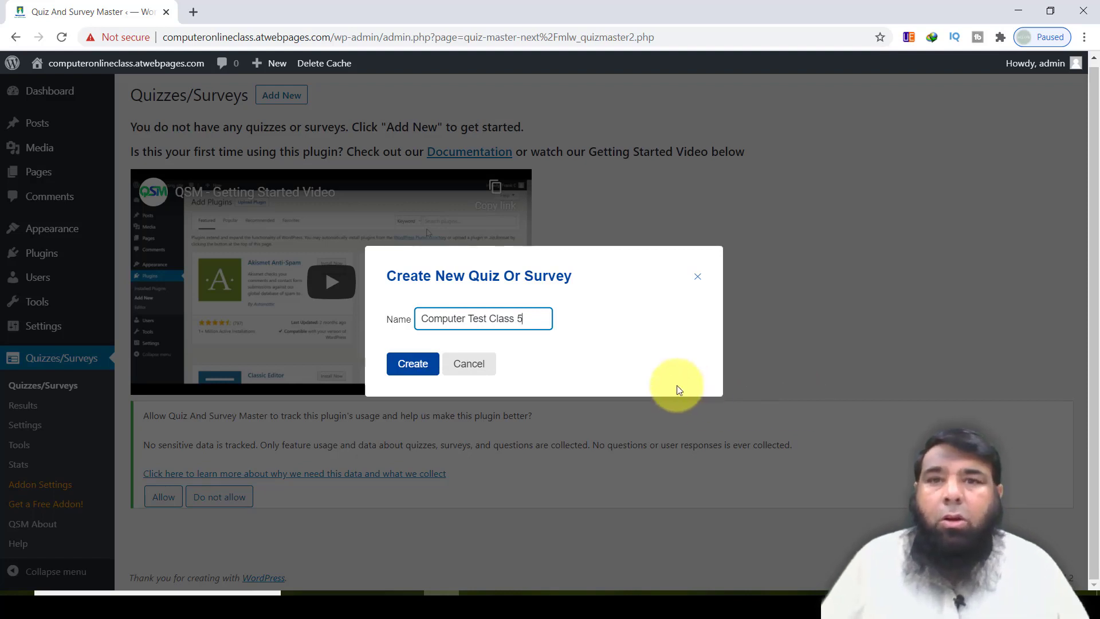
click(411, 367)
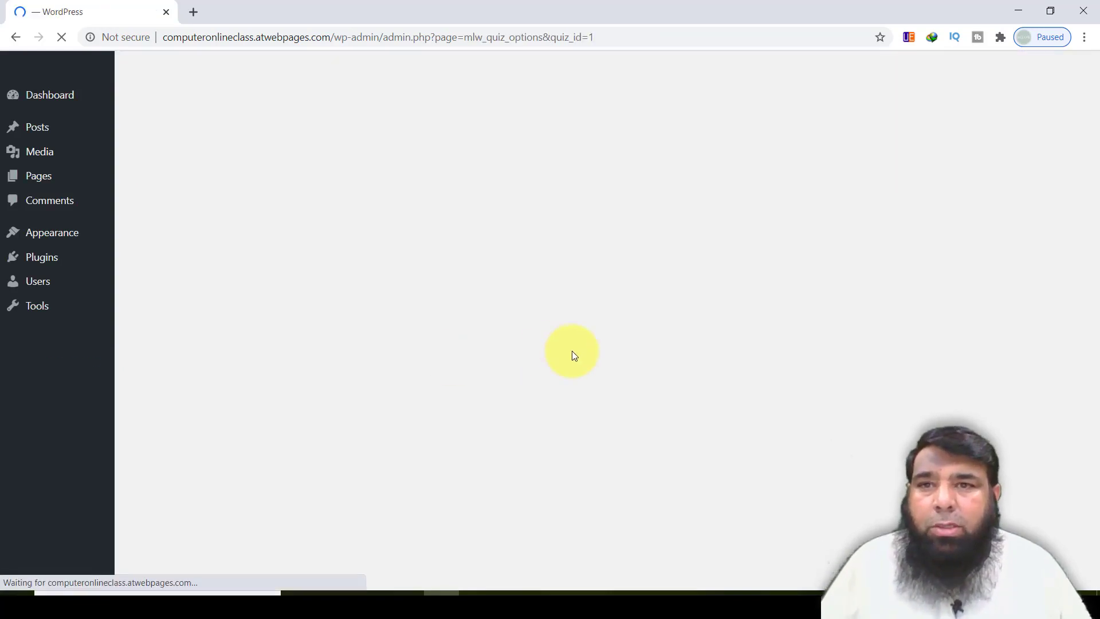
Step: Create a new page in the quiz and add a question to it with the text "CPU Stands For ?"
scroll(609, 383, down, 3)
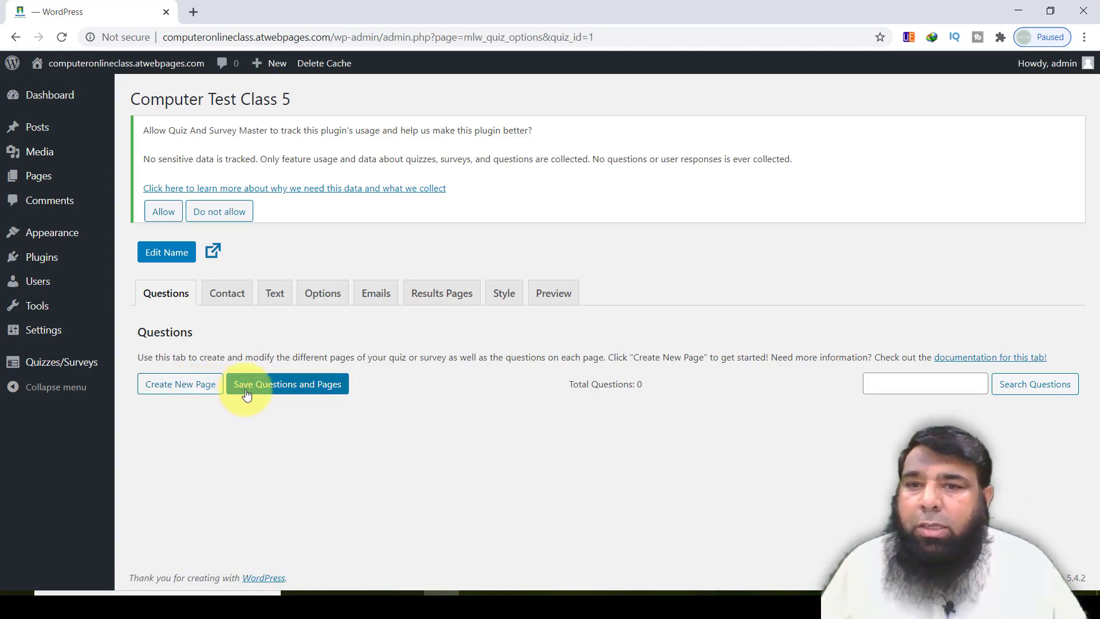
click(173, 390)
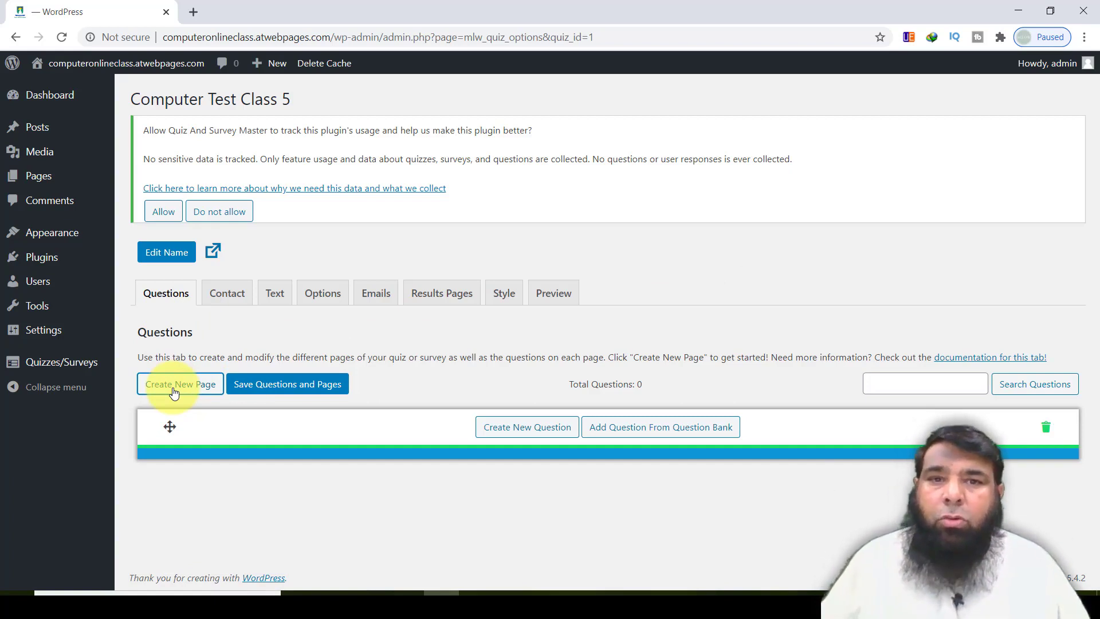
click(531, 431)
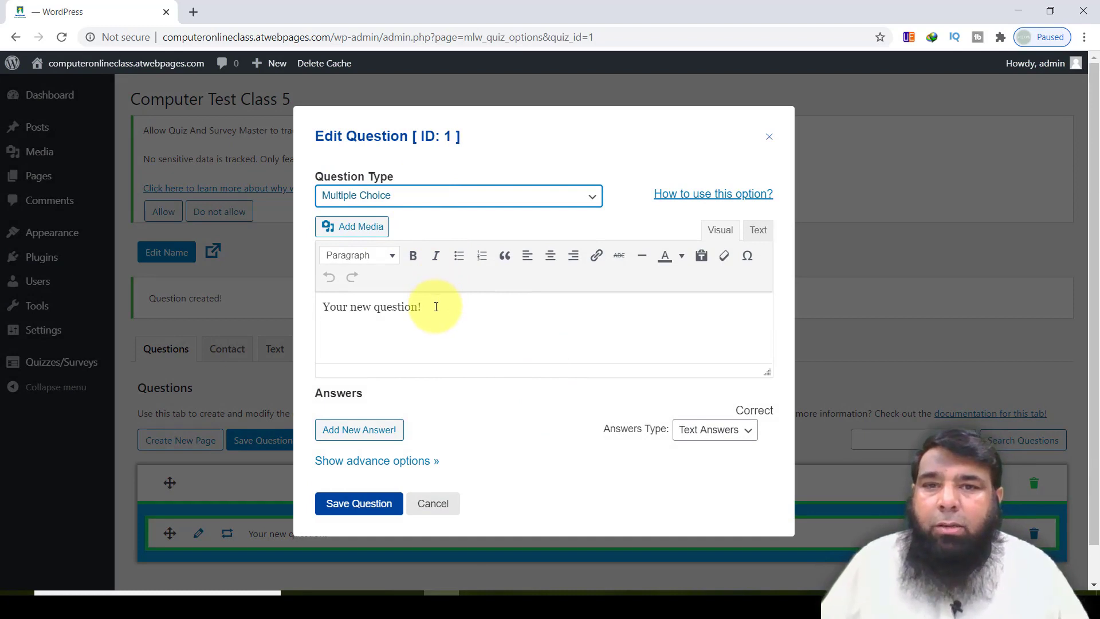
drag(436, 307, 270, 305)
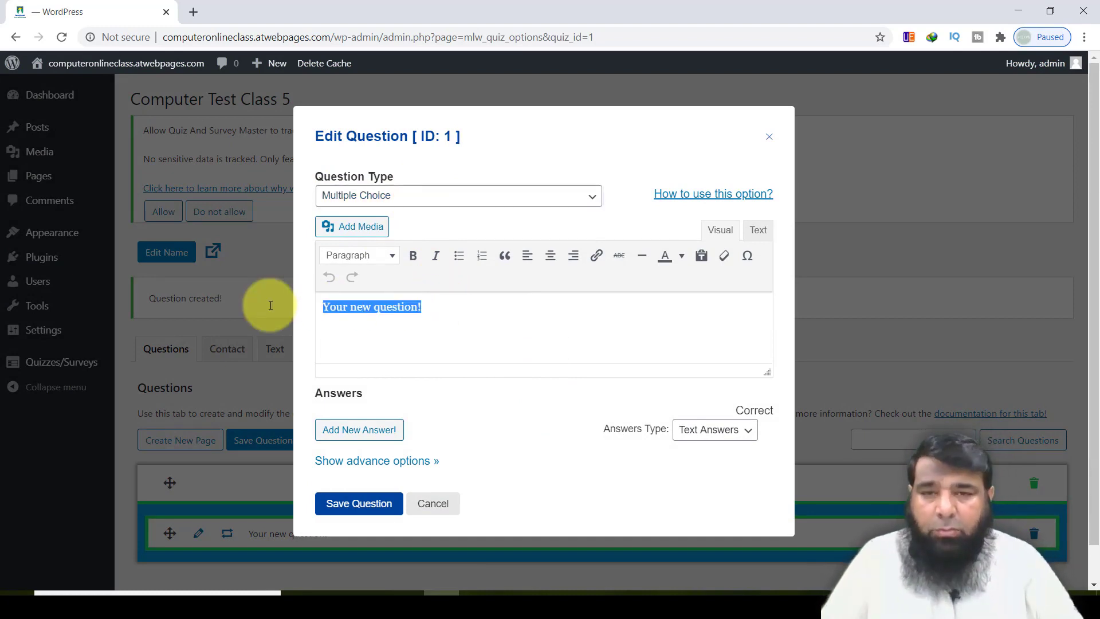
text(CPU)
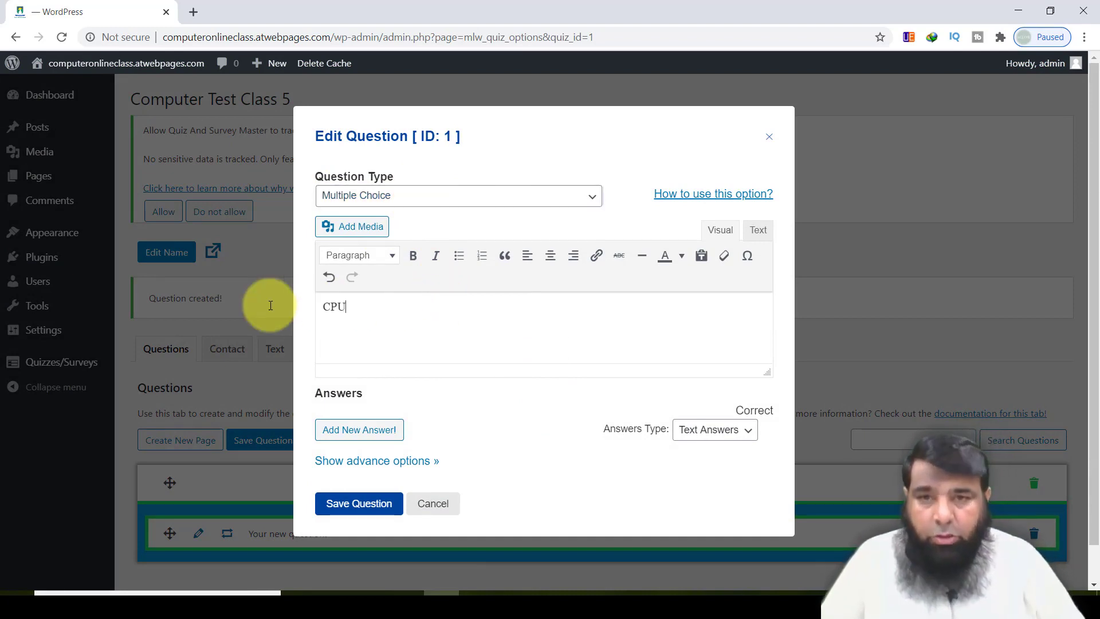
text( Stands)
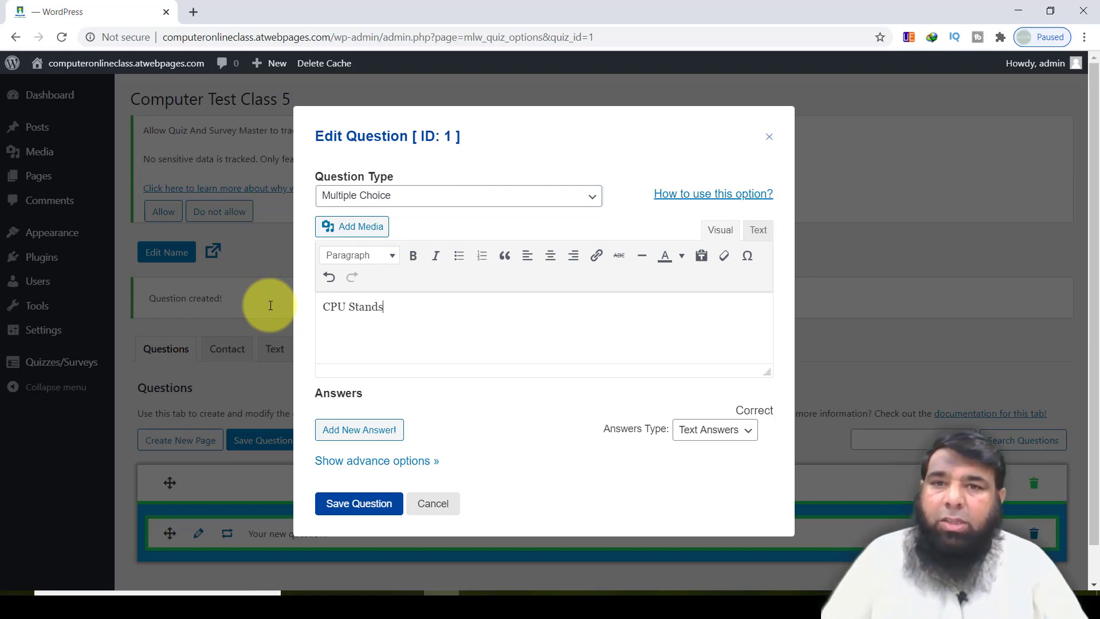
text( For ?)
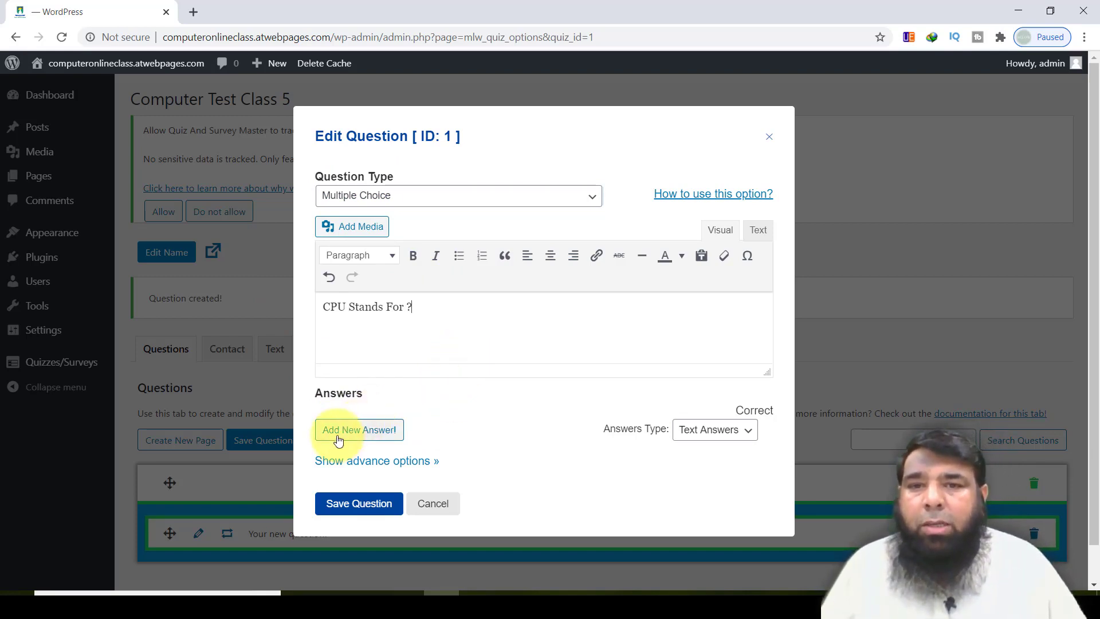
Step: Add three blank answer rows to the CPU question
click(383, 437)
click(383, 450)
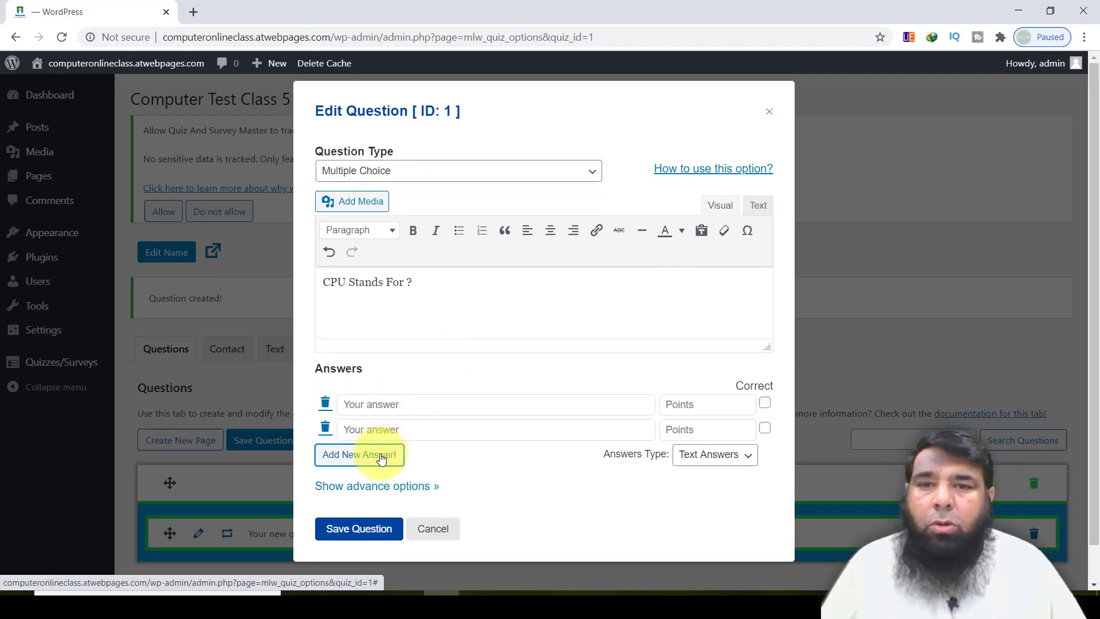
click(383, 452)
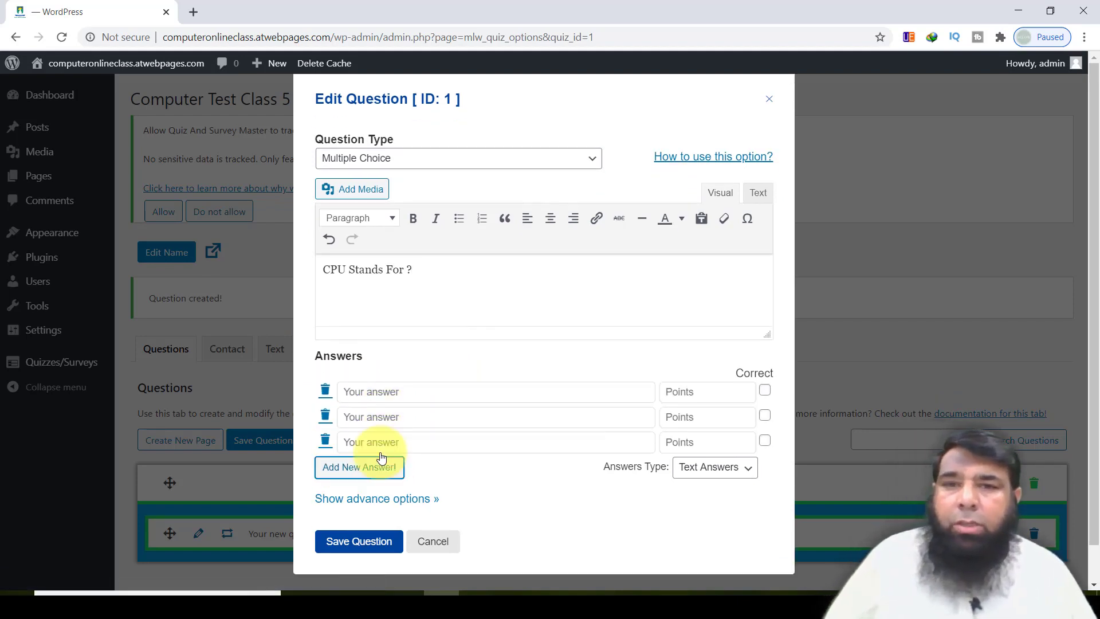
Step: Fill in the first answer as "Central Processing Unit", give it 2 points and mark it as correct
click(403, 392)
text(Central P)
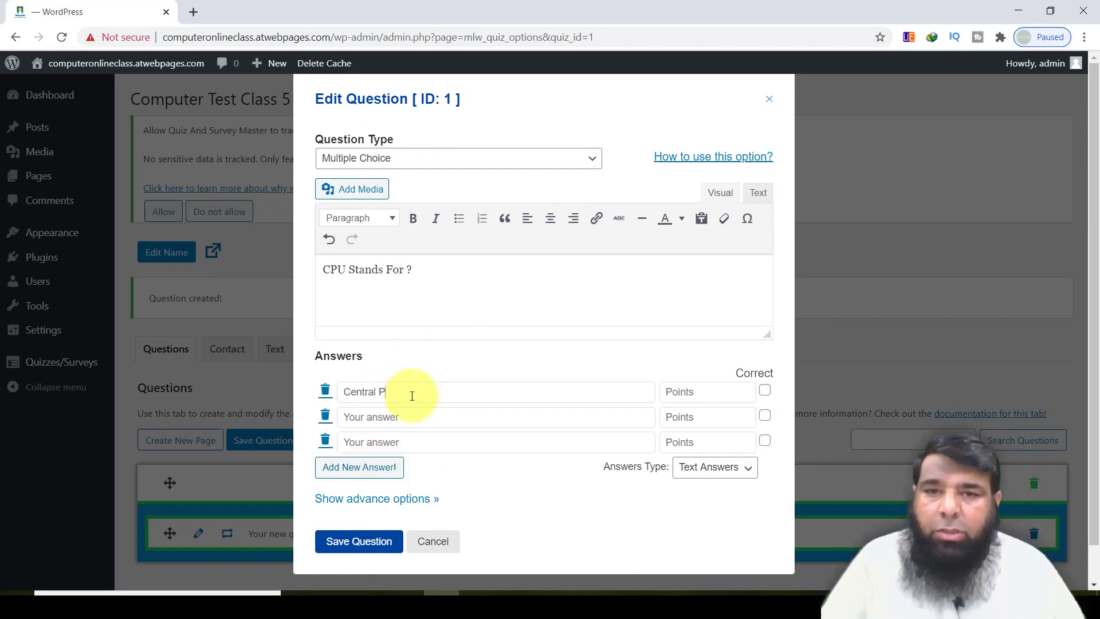
text(rocess)
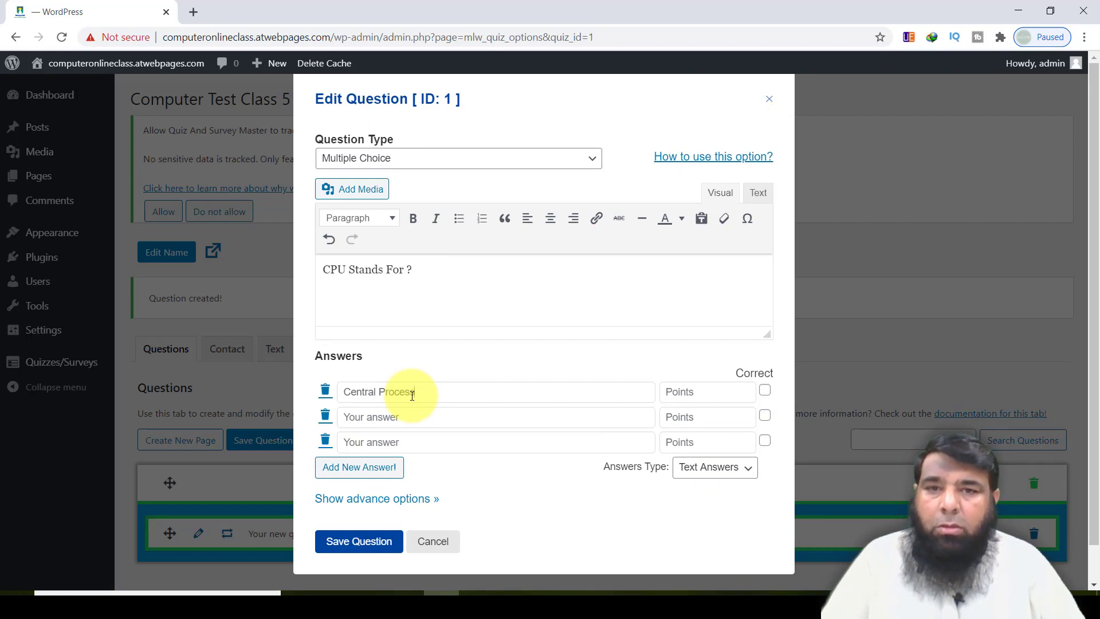
text(ing Unit)
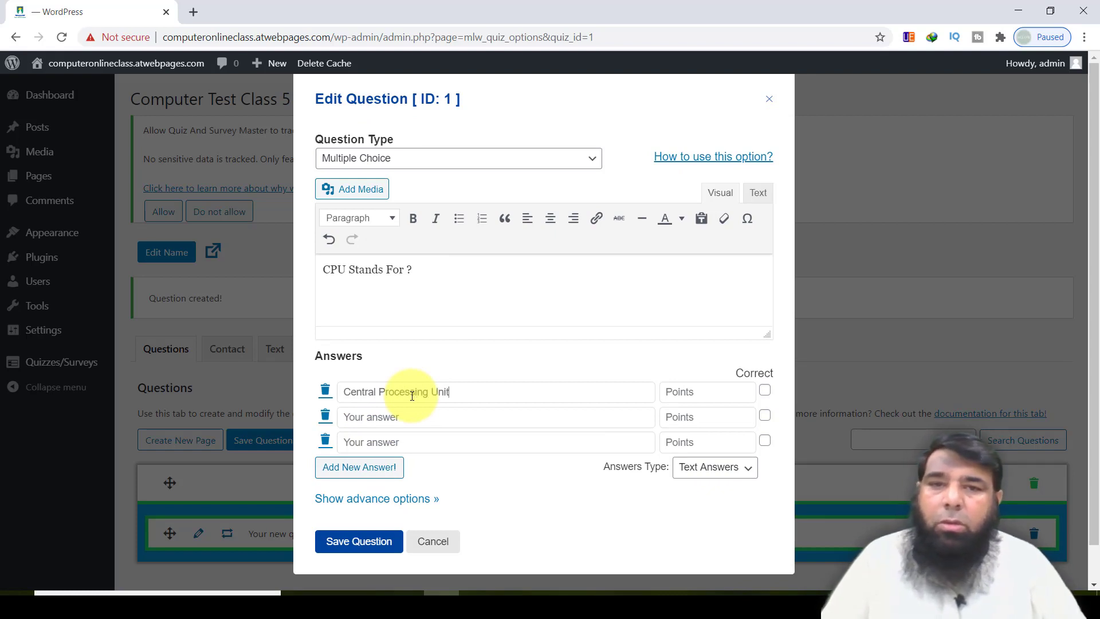
click(690, 389)
text(2)
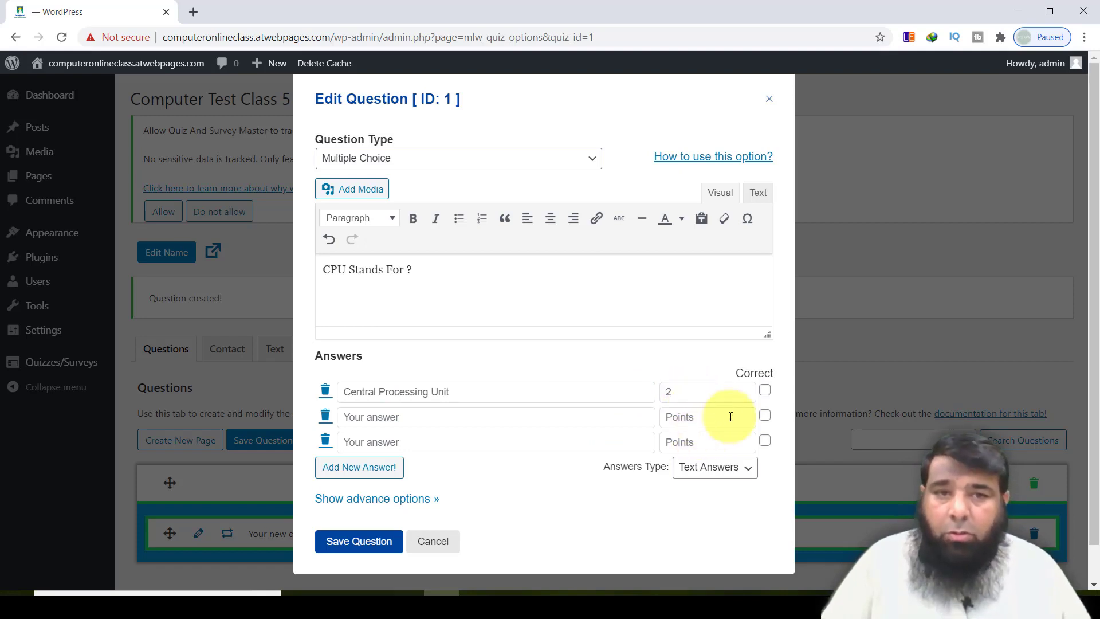
click(765, 392)
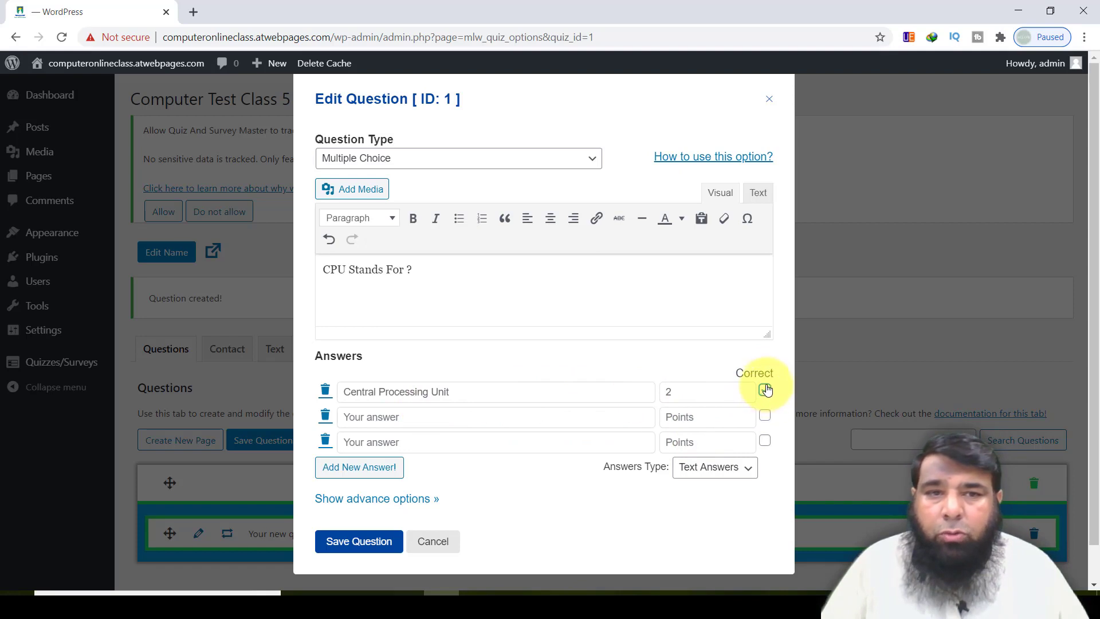
Step: Enter "Control Process Unit" as the second answer of the CPU question
click(415, 423)
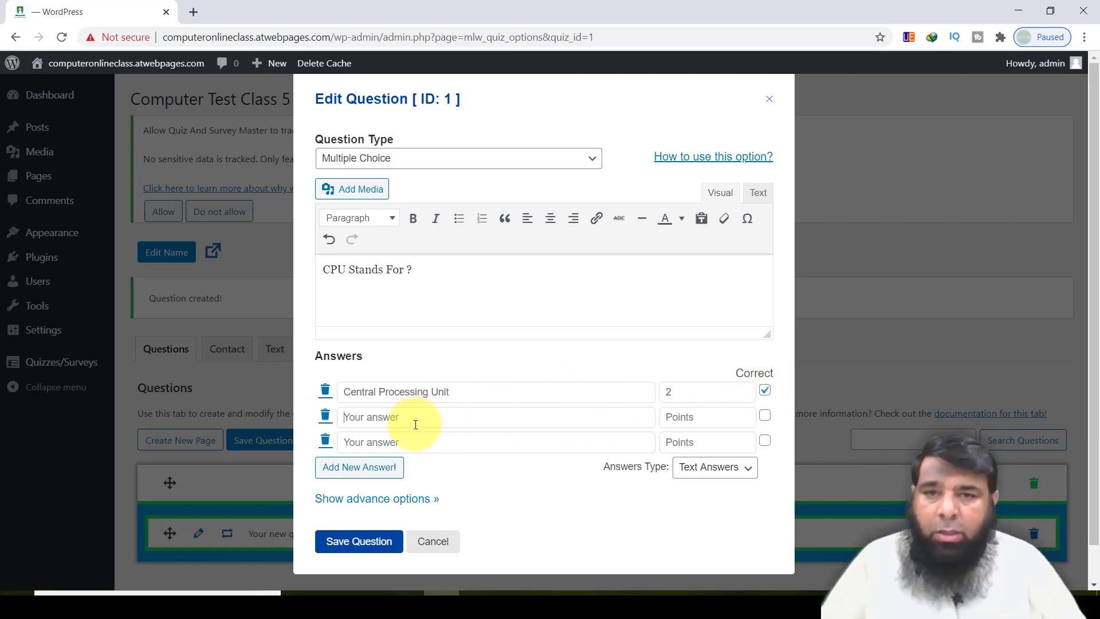
text(C)
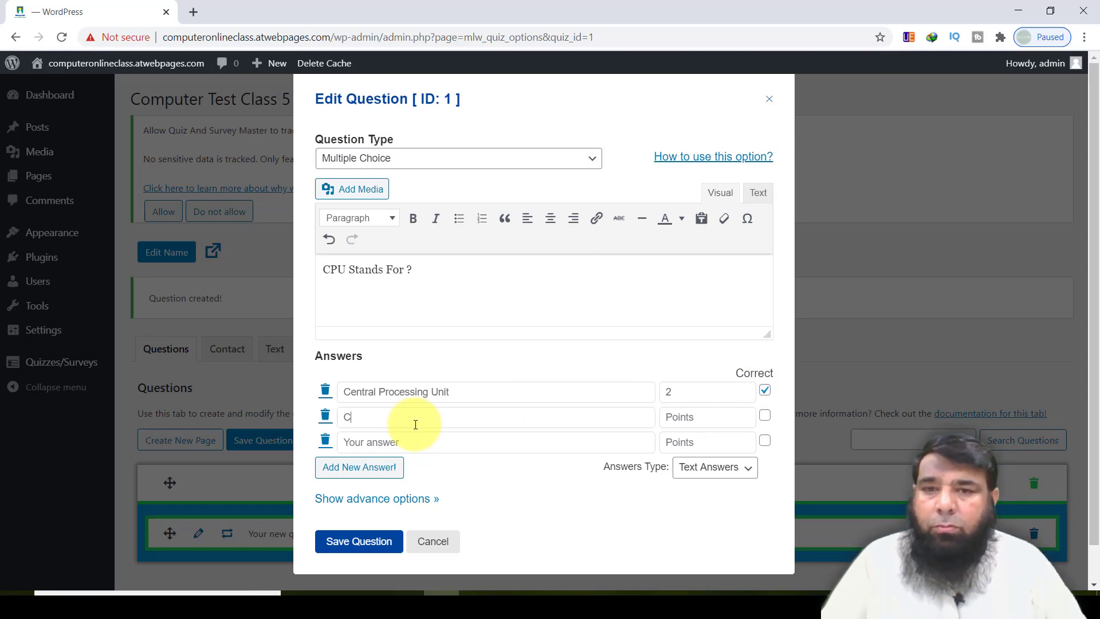
text(ontro)
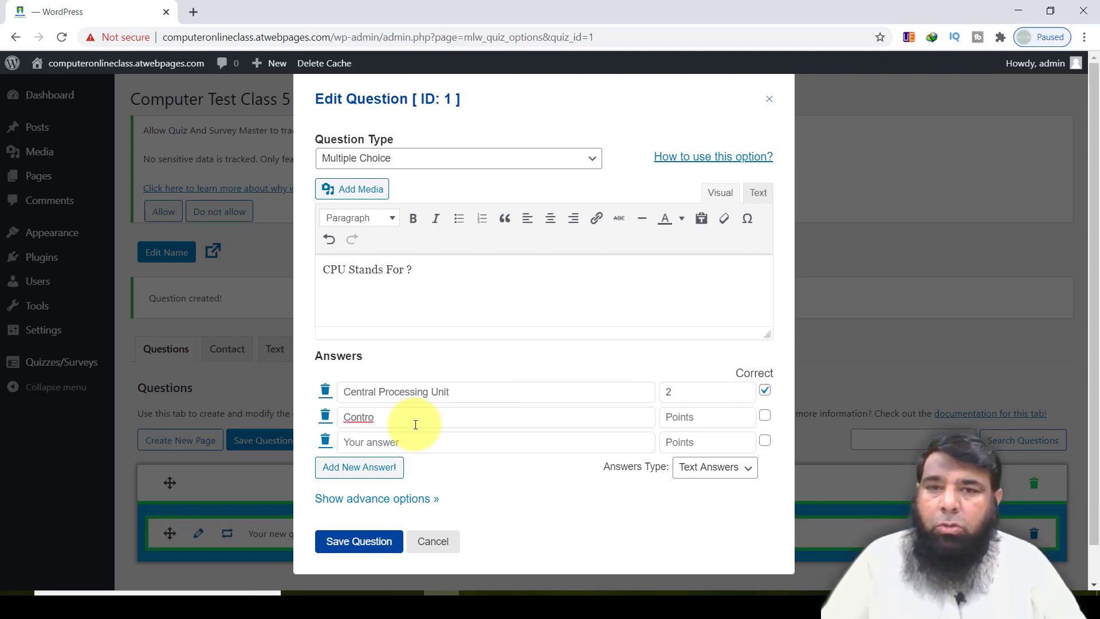
key(BackSpace)
text(l Pro)
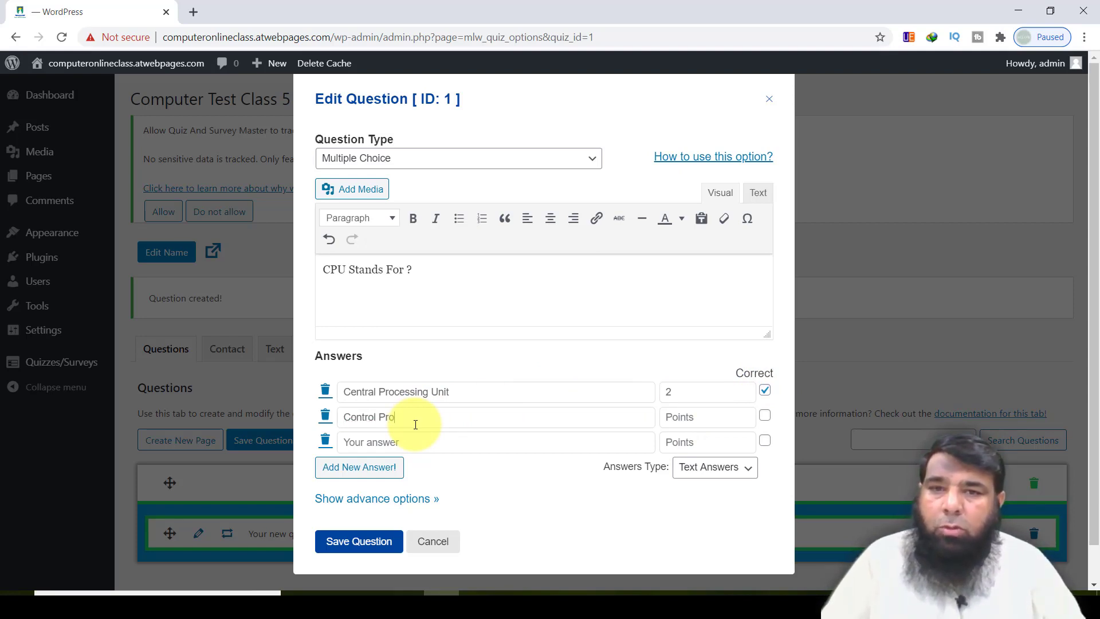
text(cess Unit)
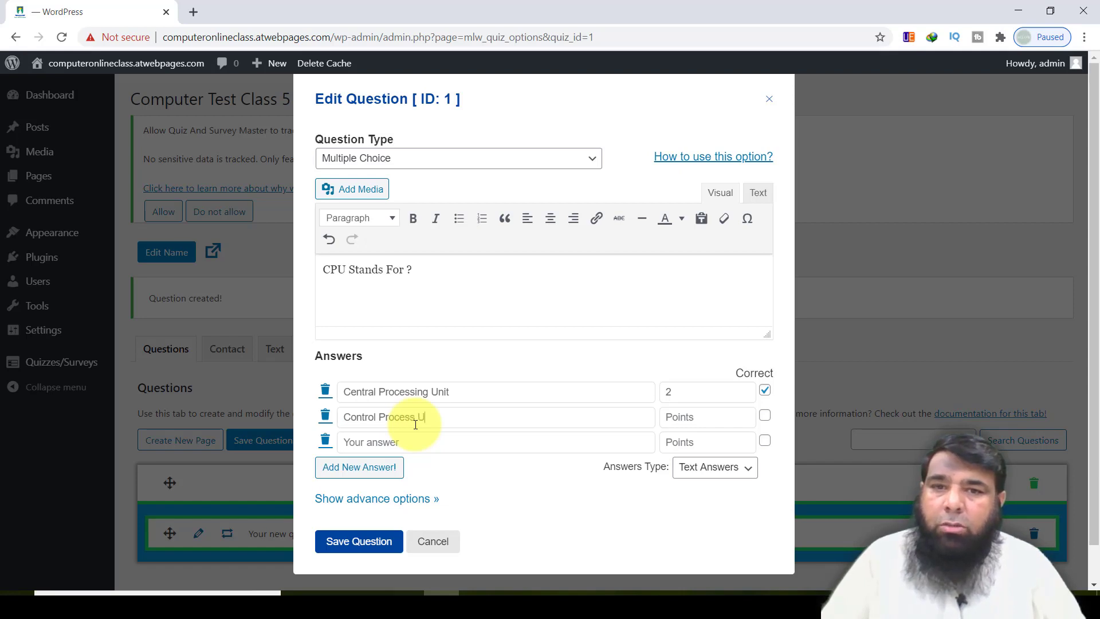
Step: Enter "Country Protocol Unit" as the third answer of the CPU question
click(412, 438)
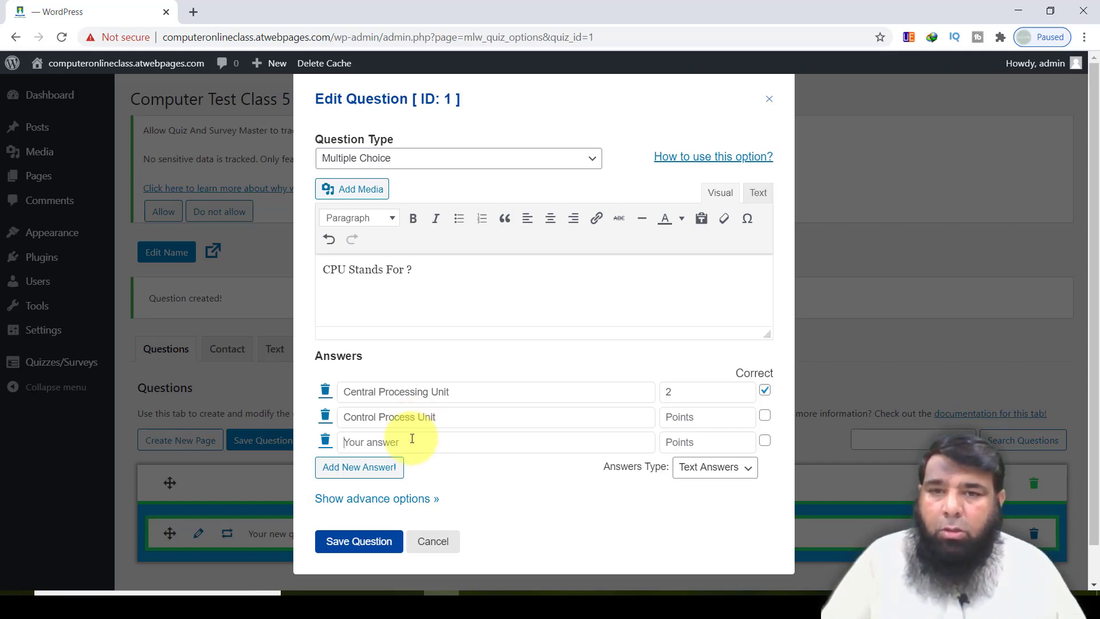
text(Count)
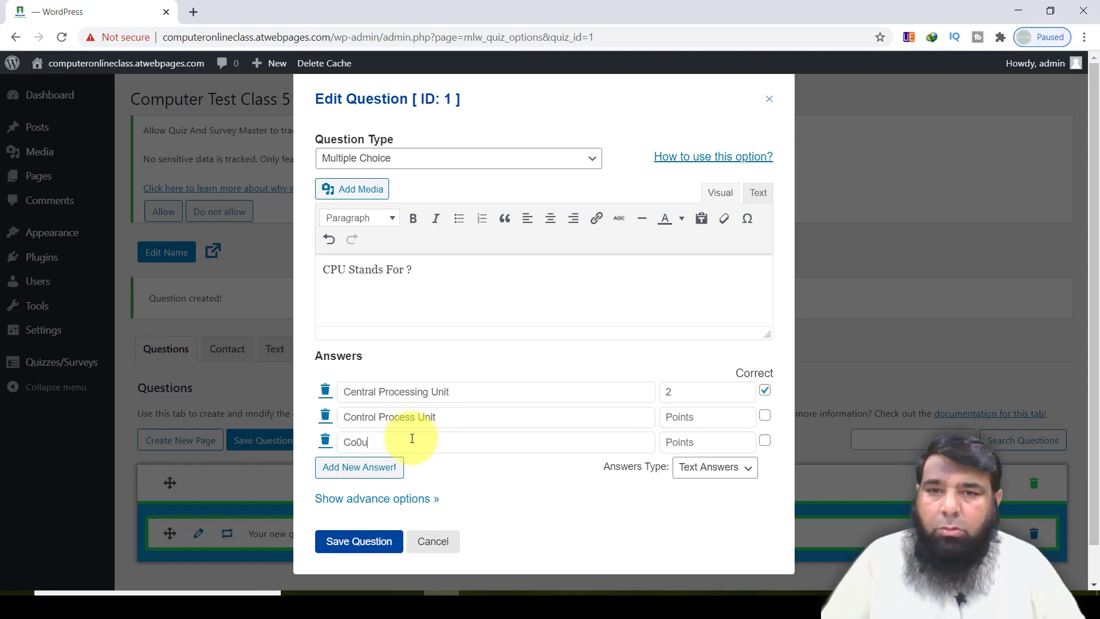
text(ry )
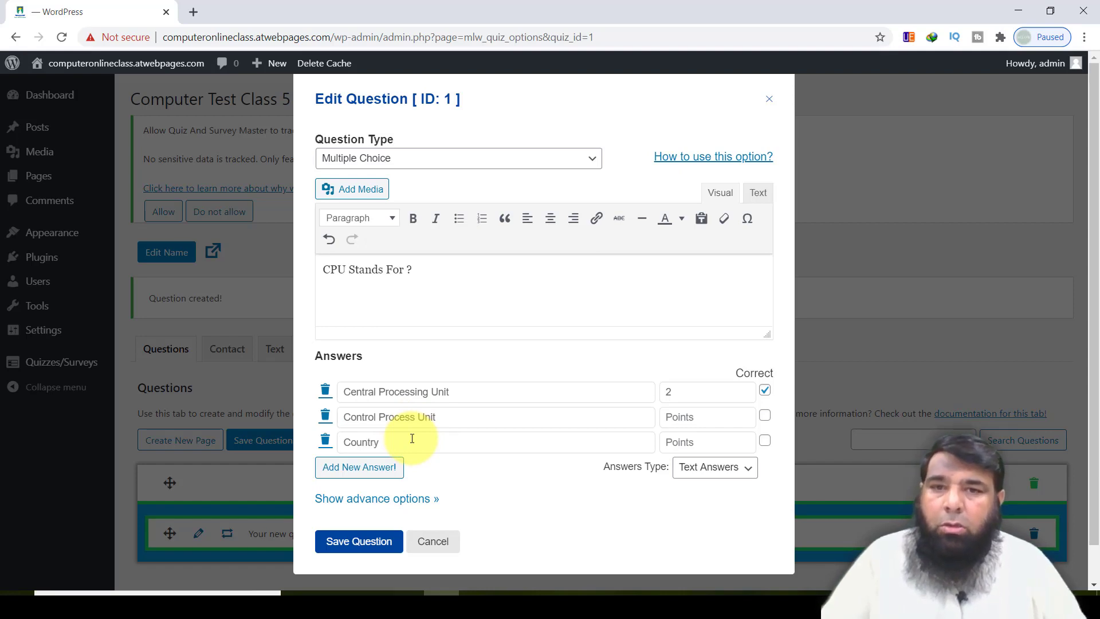
text(Protocol Unit)
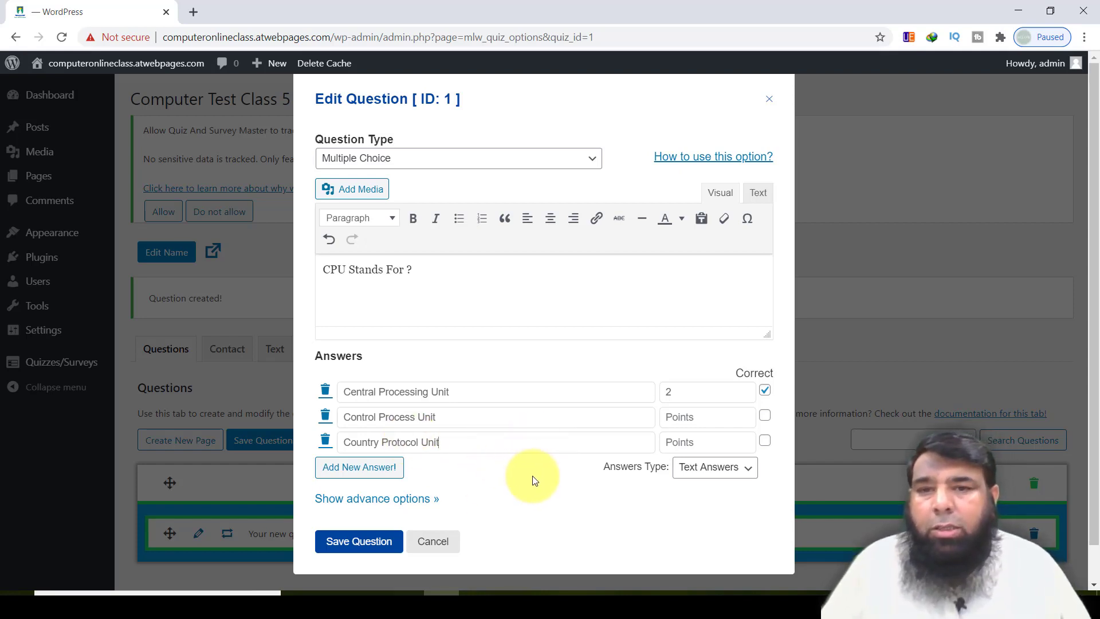
Step: Show the advanced options of the CPU question, look through them and save the question
click(405, 498)
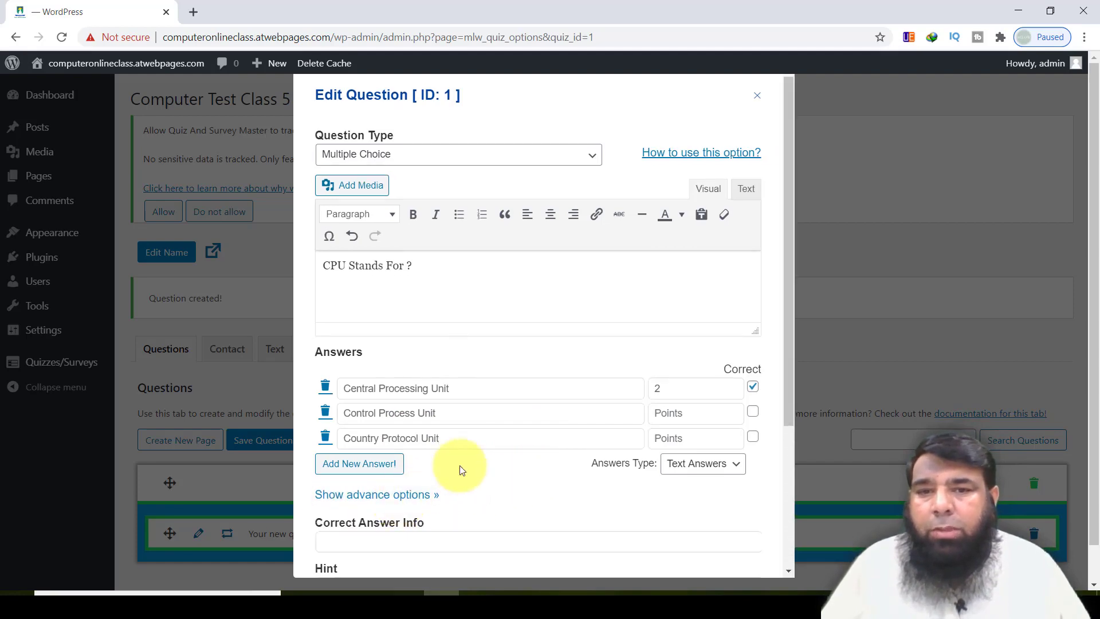
scroll(464, 466, down, 7)
scroll(473, 466, up, 7)
scroll(473, 466, down, 6)
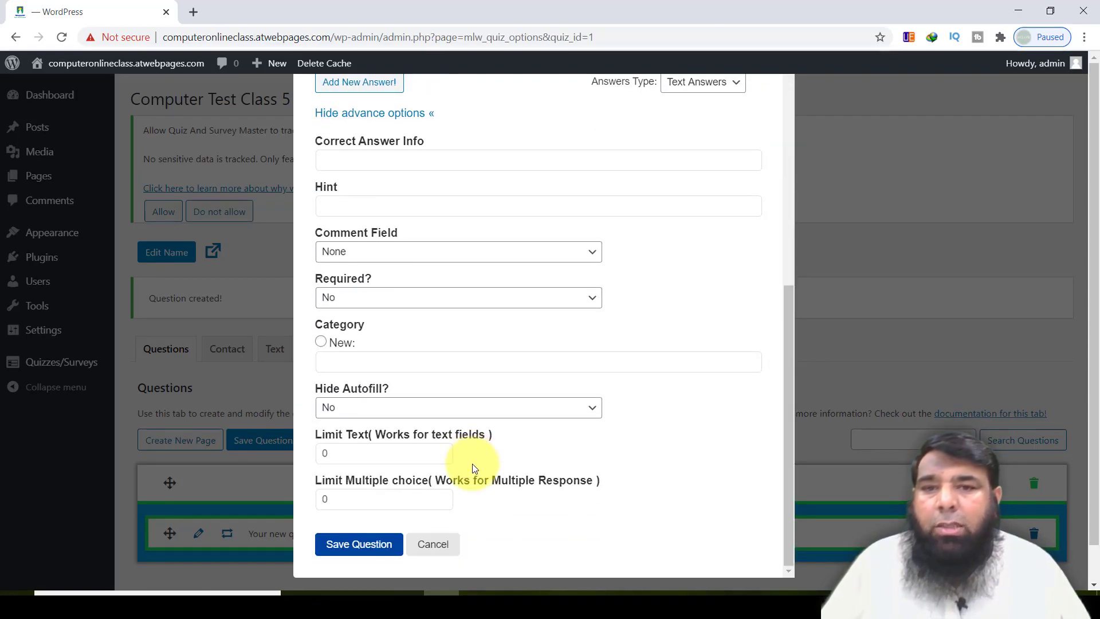
click(359, 546)
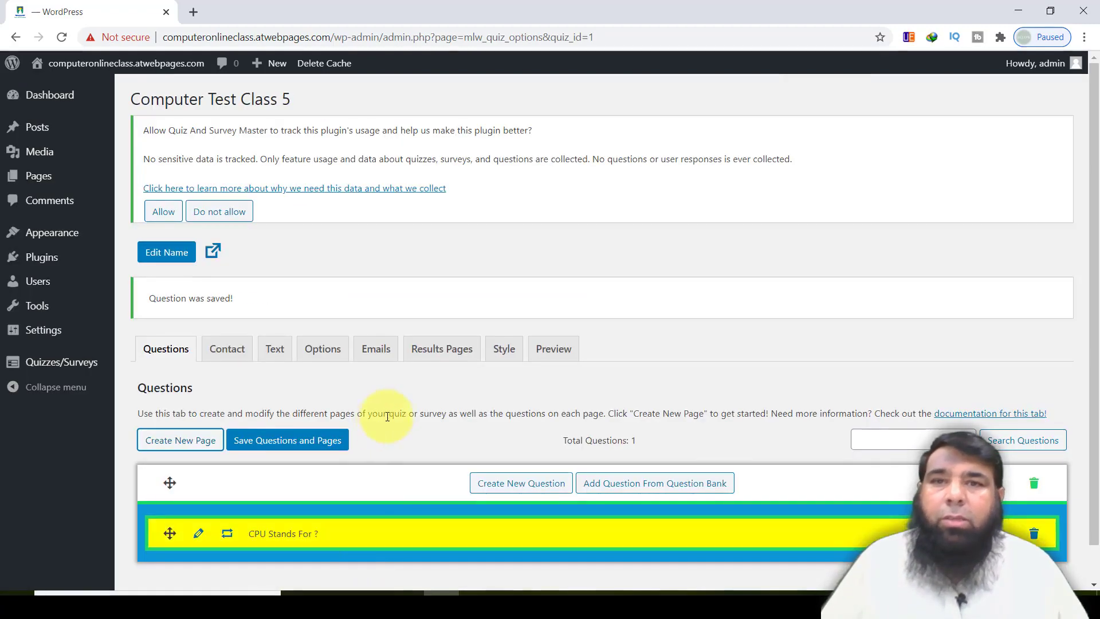
Step: Create a second multiple-choice question on the same quiz page with the text "RAM is a type of Primary Memory?"
scroll(389, 439, down, 1)
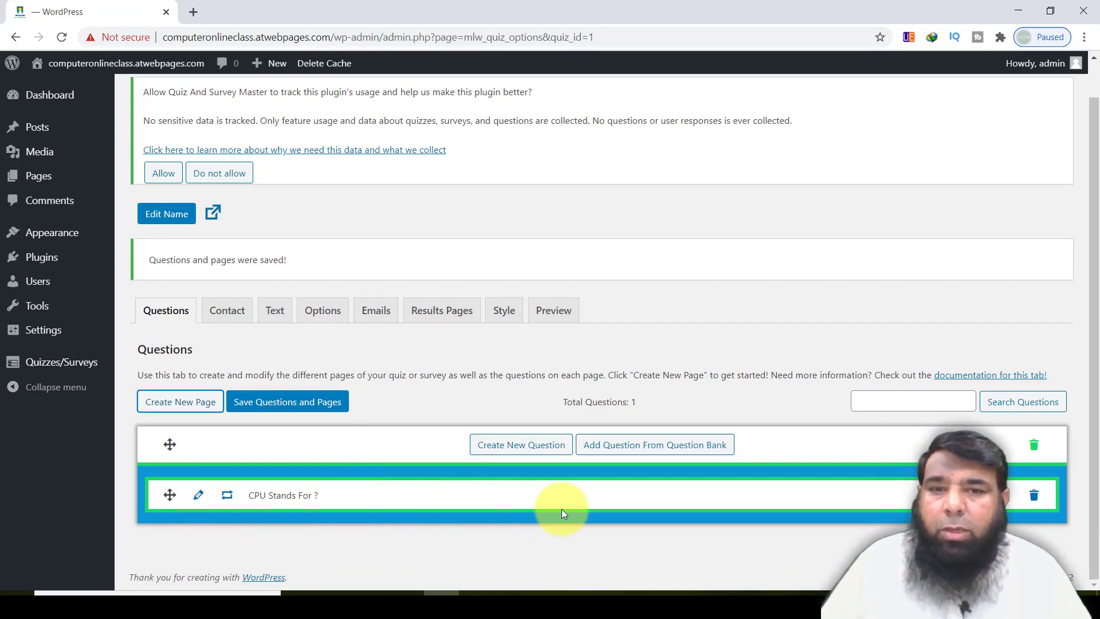
click(511, 449)
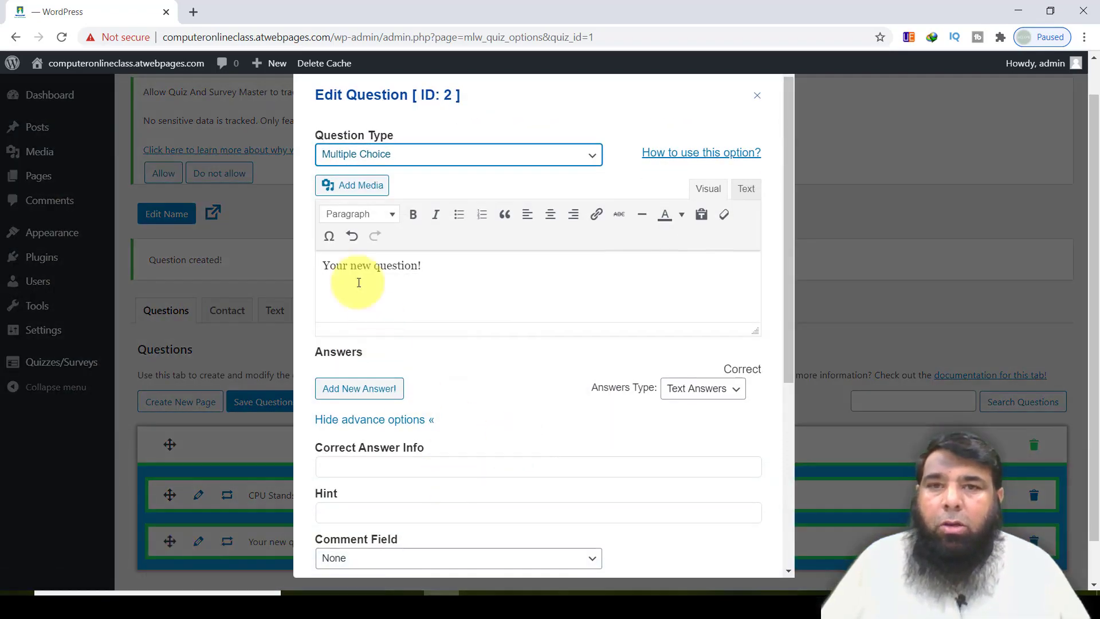
drag(424, 266, 324, 270)
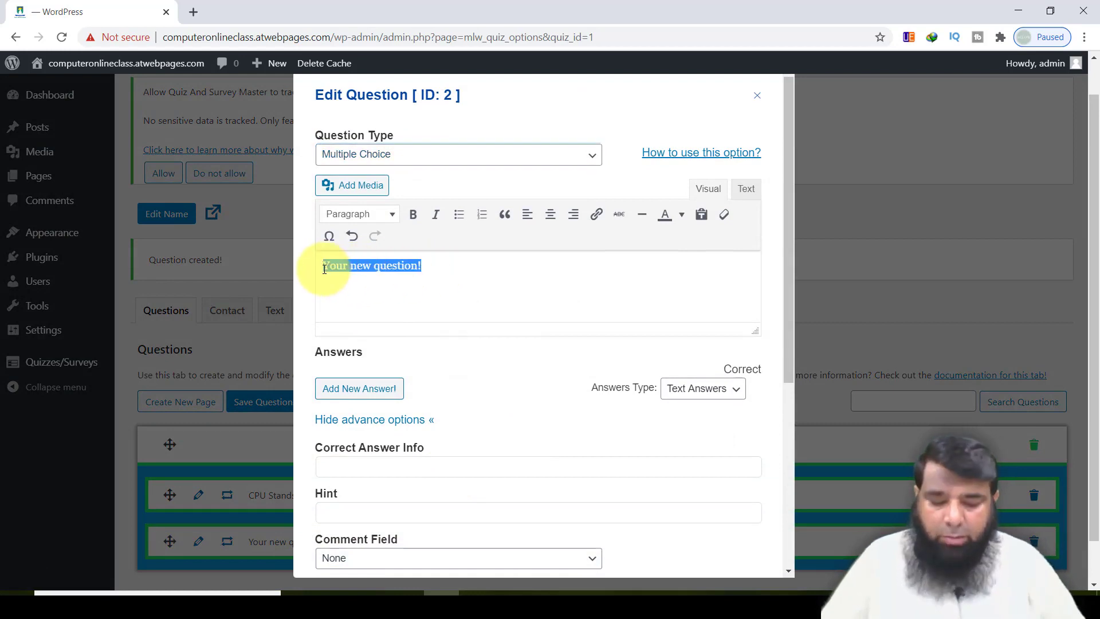
text(R)
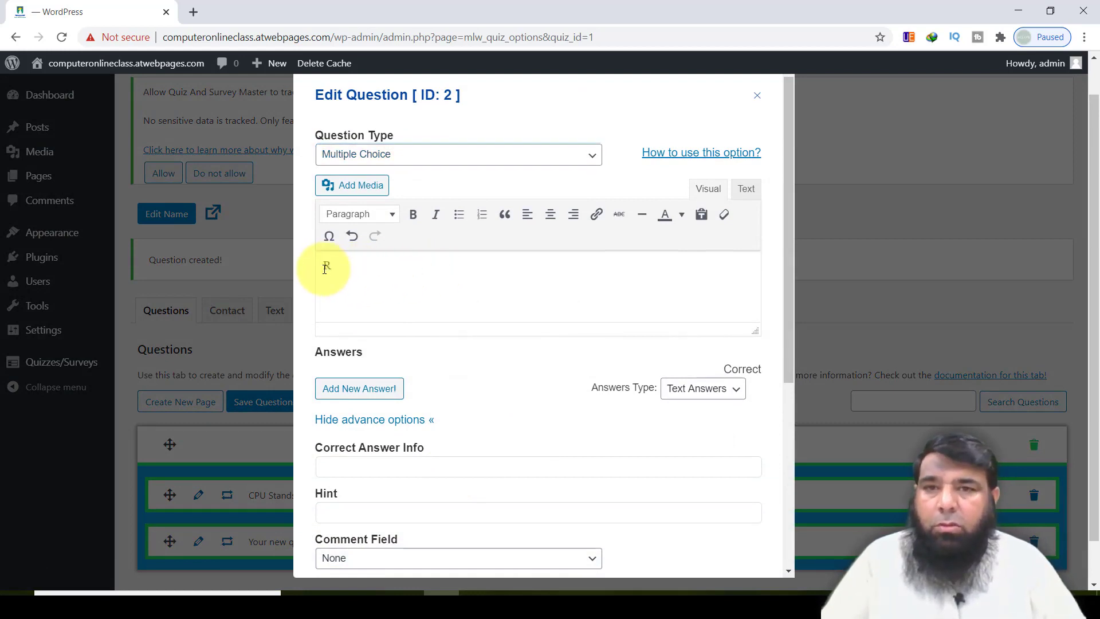
text(AM)
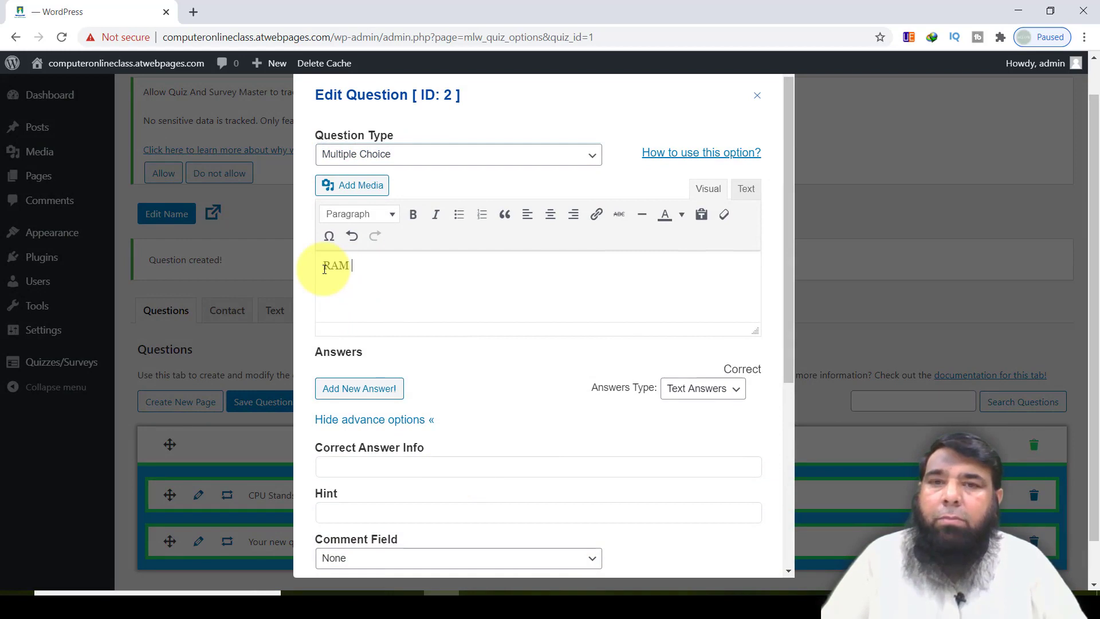
text( is a)
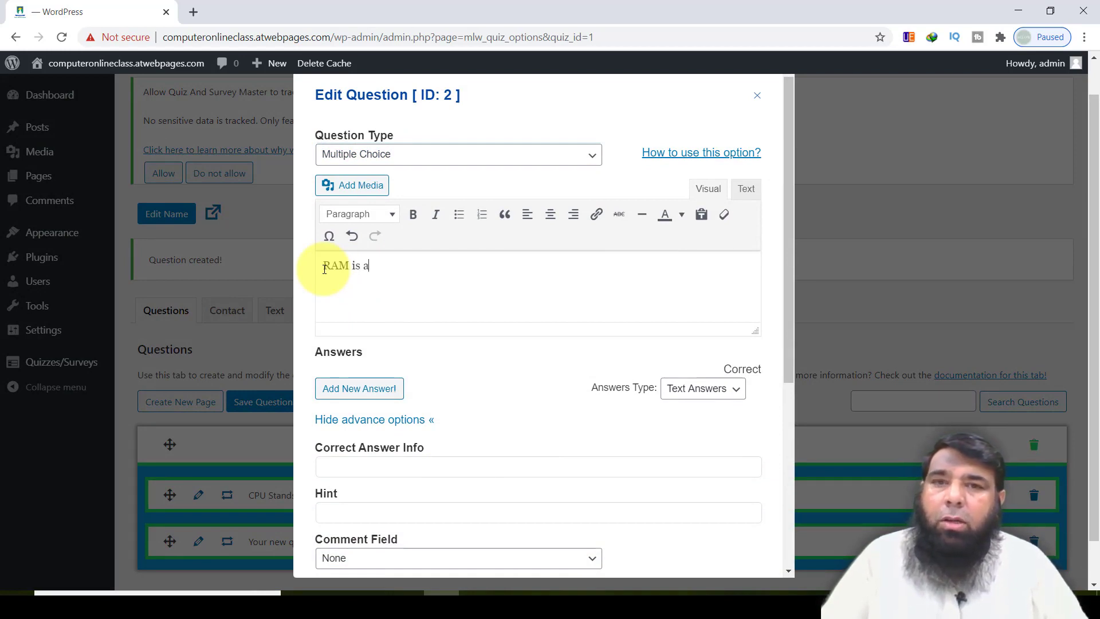
text( type of )
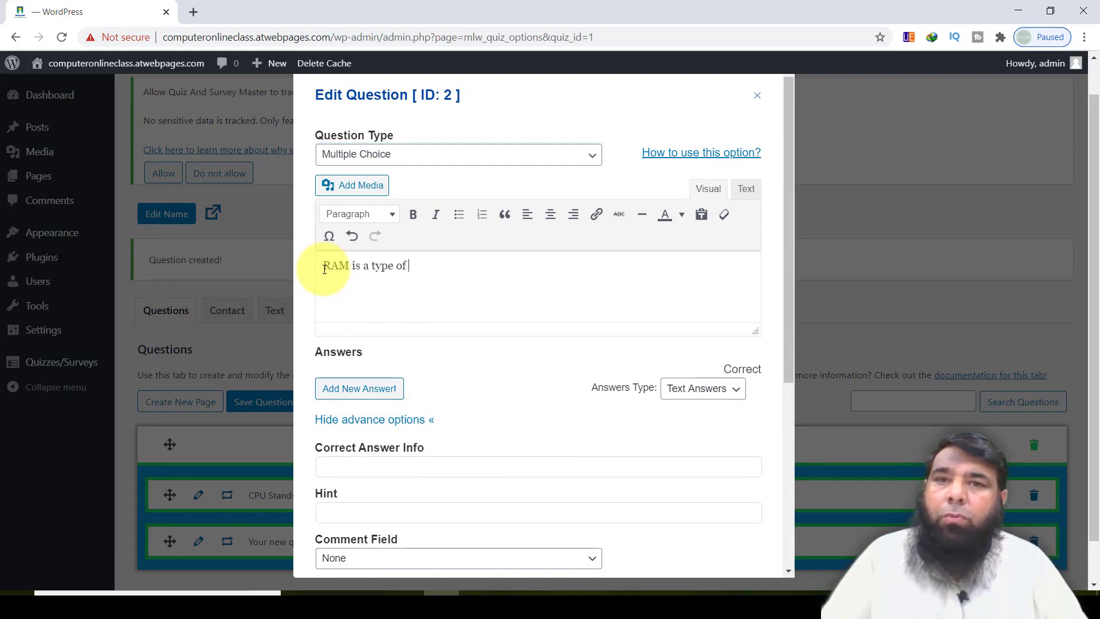
text(Primary )
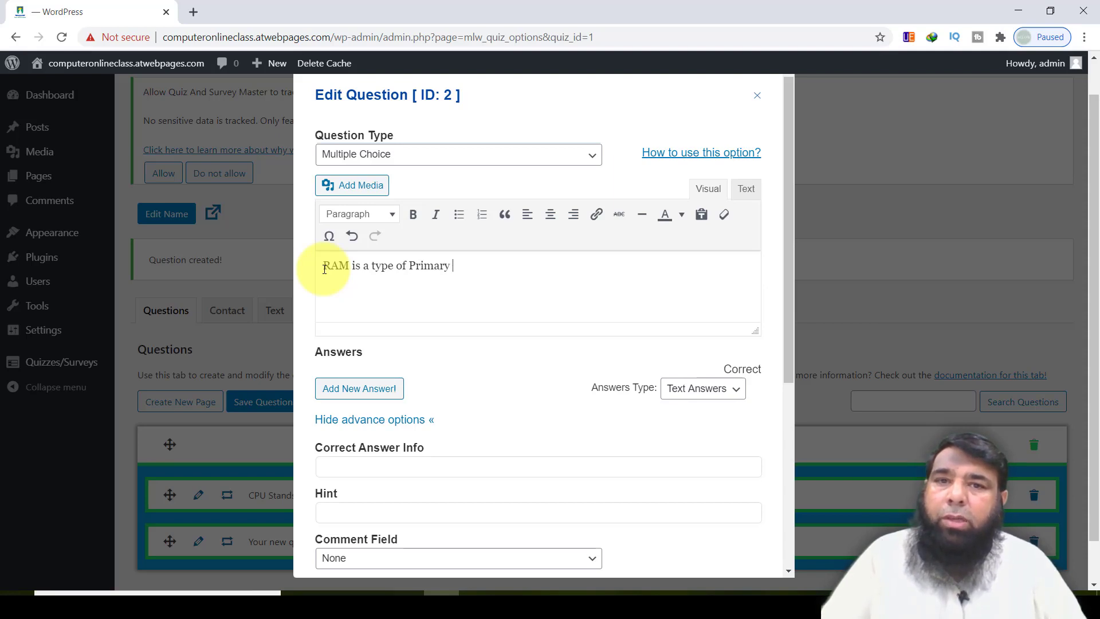
text(Memory)
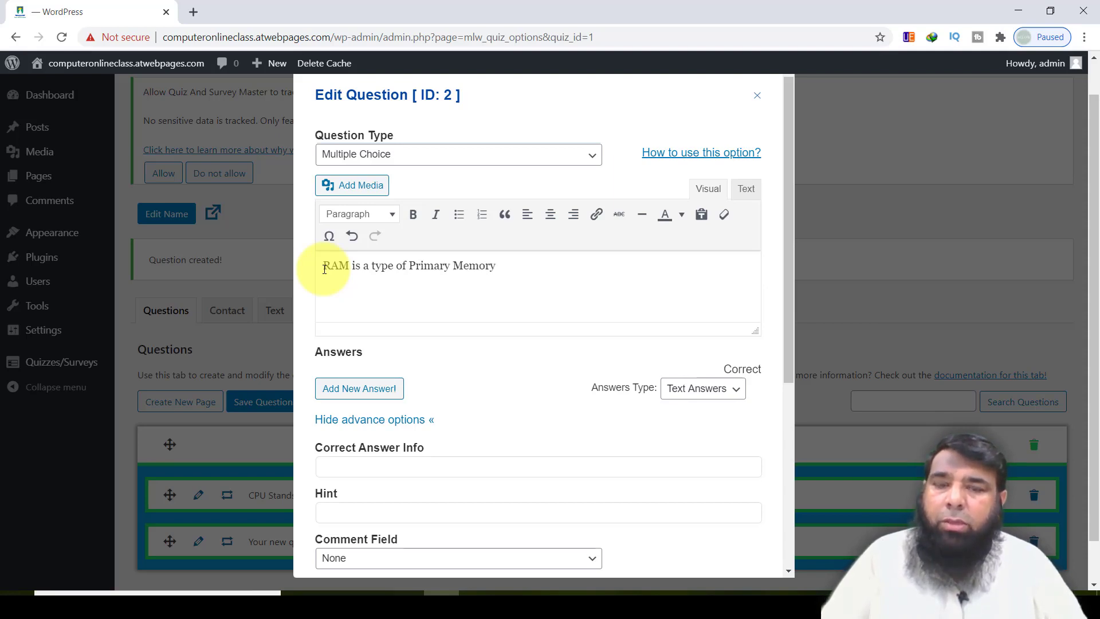
text(?)
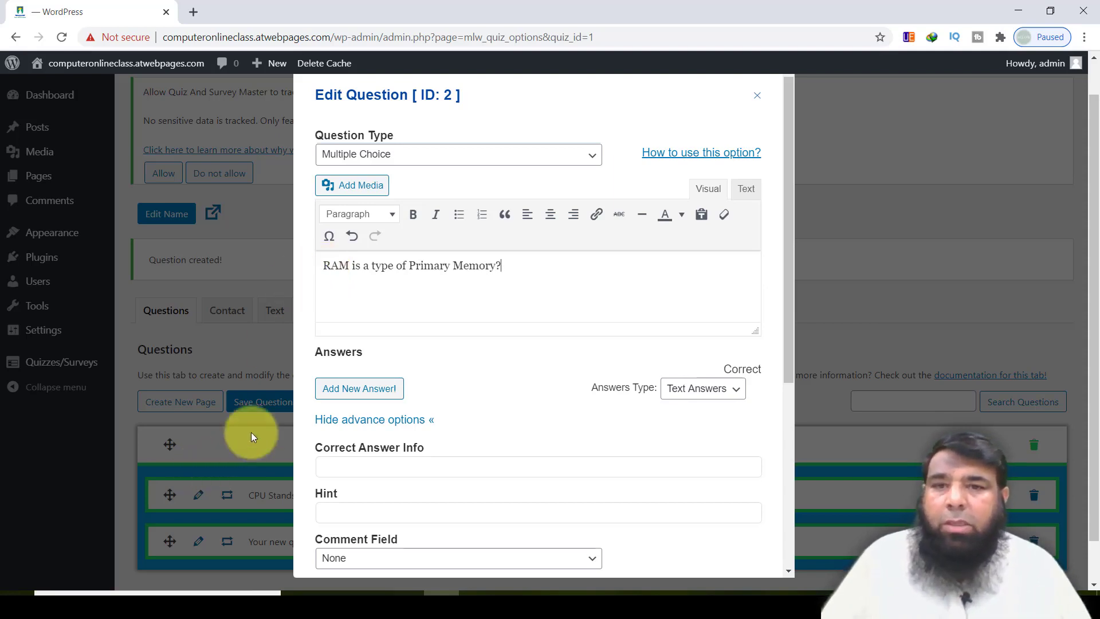
Step: Add two answers to the RAM question, "Yes" and "No"
click(335, 390)
click(367, 390)
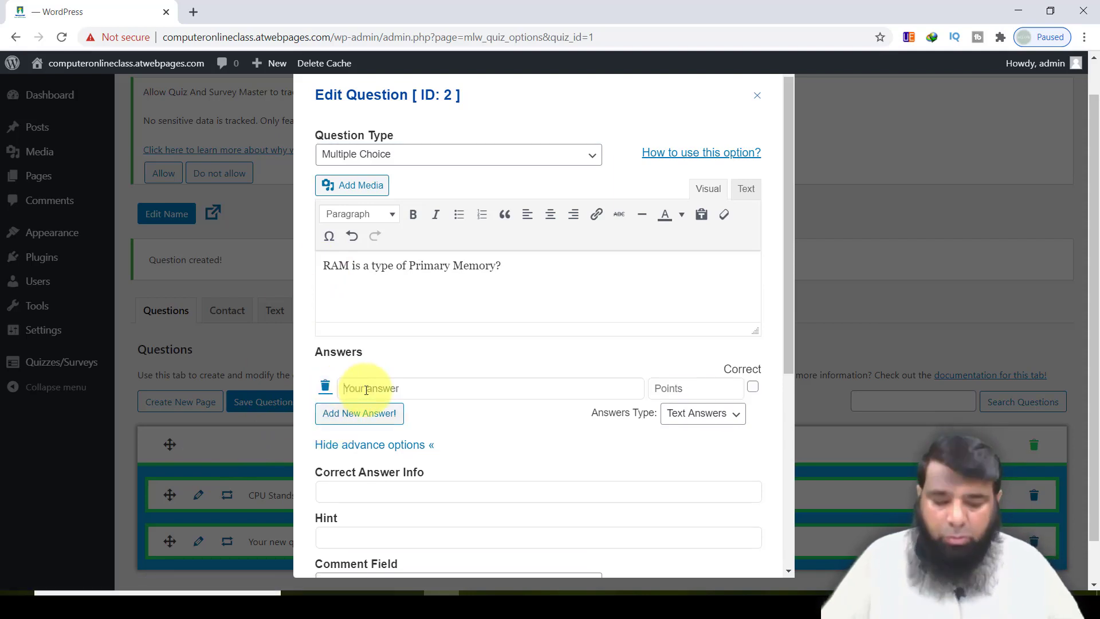
text(Yes)
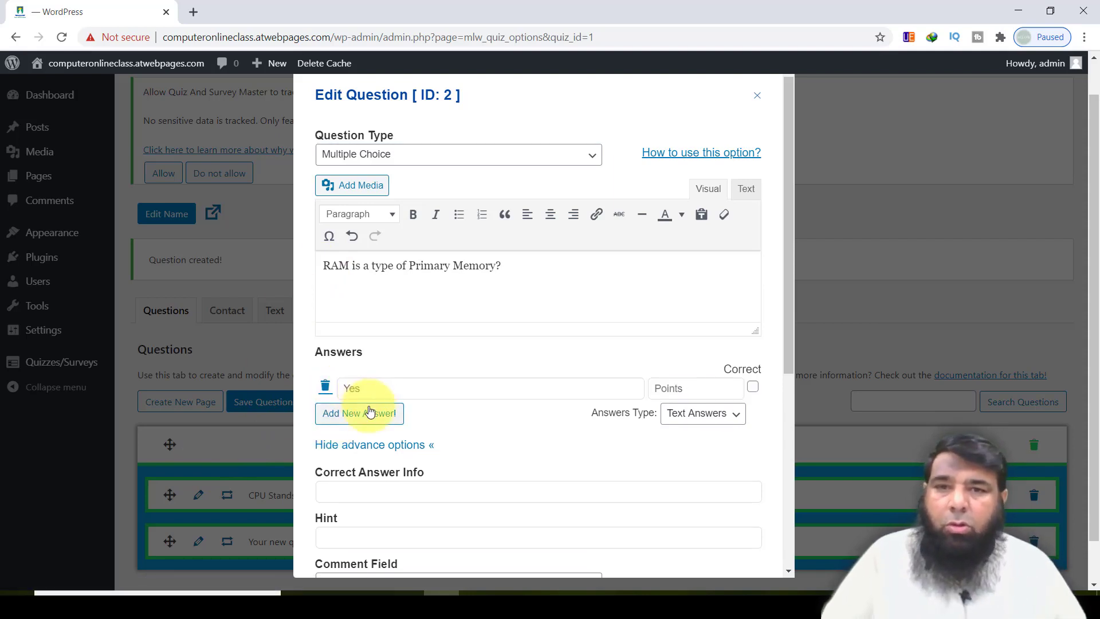
click(366, 413)
click(363, 412)
text(NO)
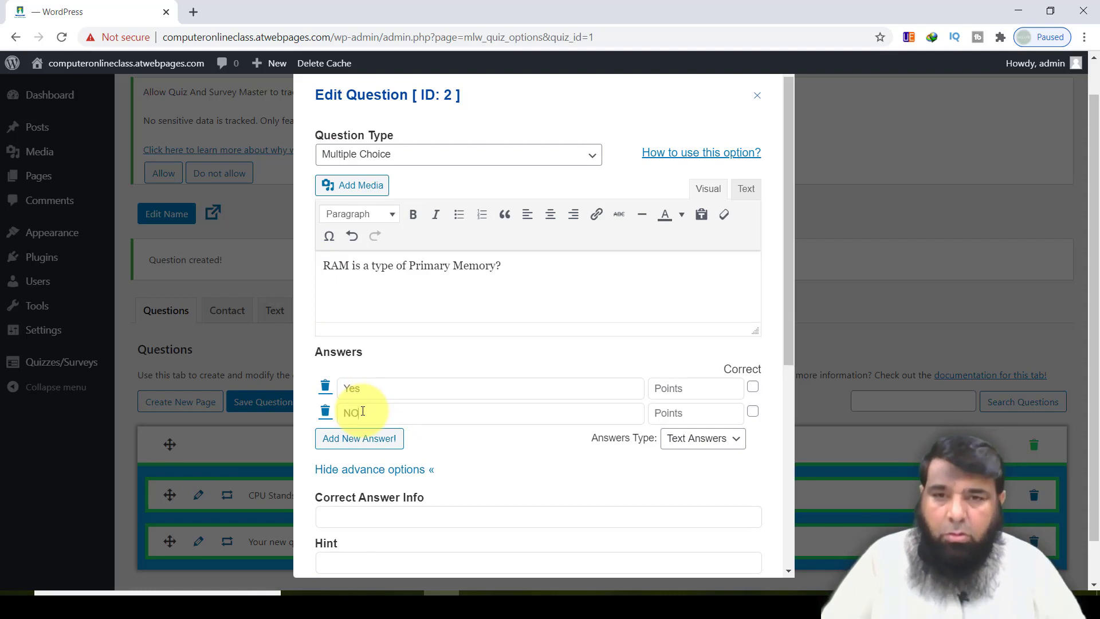
key(BackSpace)
text(o)
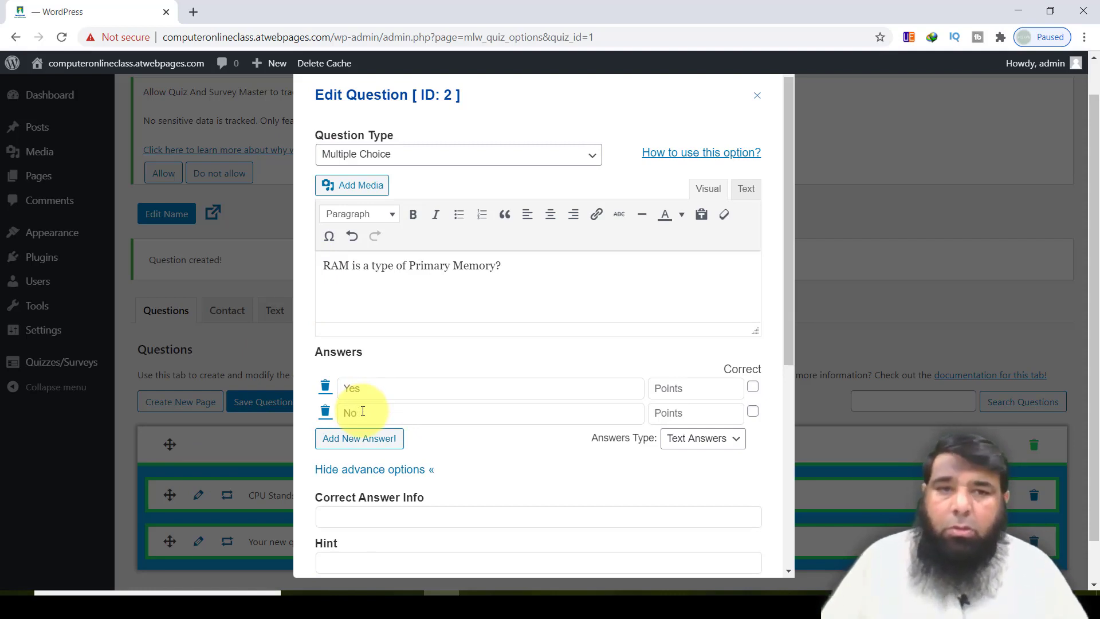
Step: Mark the "Yes" answer as correct with 2 points and save the RAM question
click(752, 387)
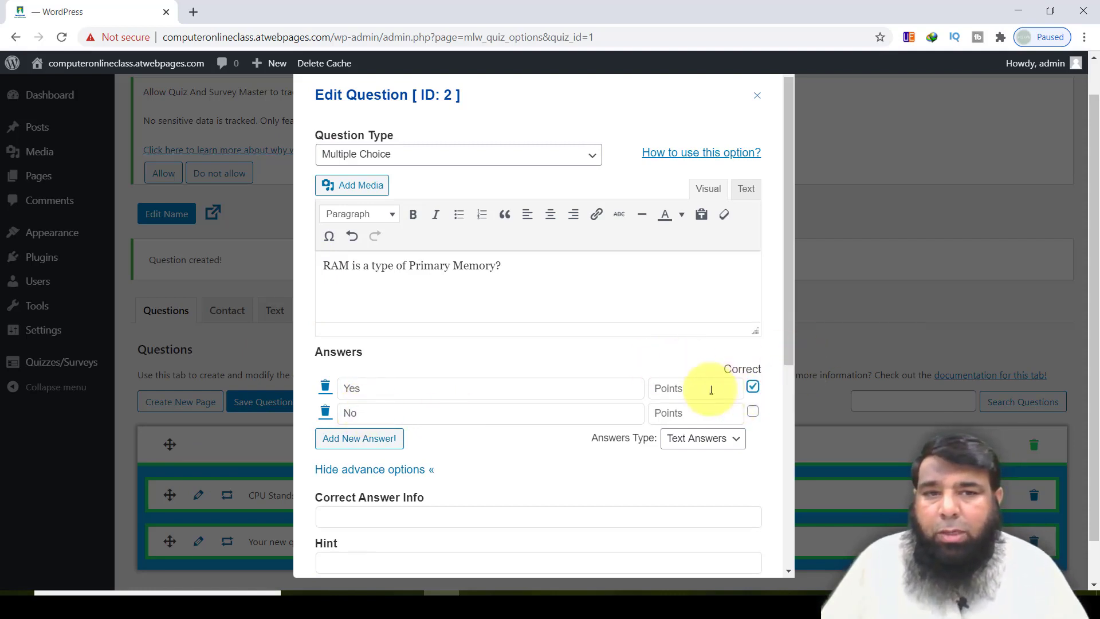
click(672, 389)
text(2)
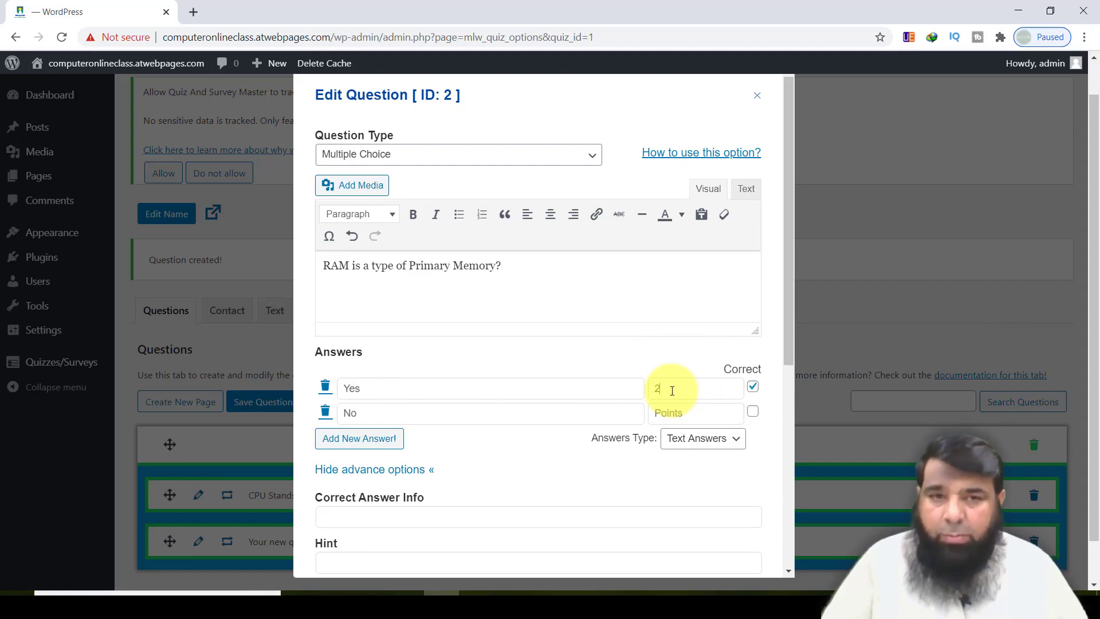
scroll(489, 493, down, 5)
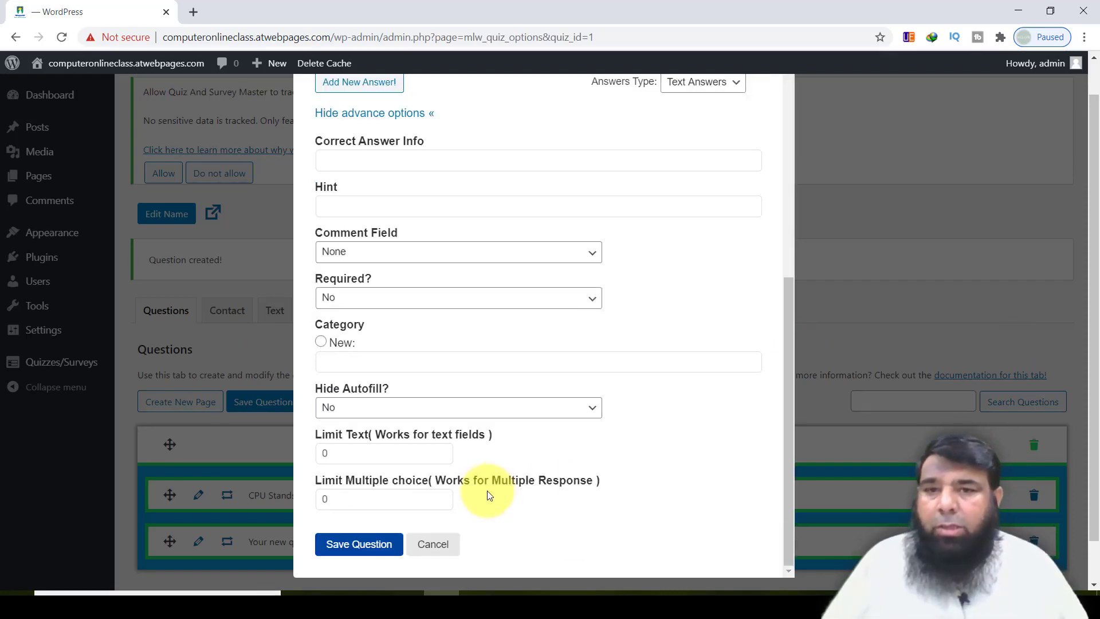
click(363, 551)
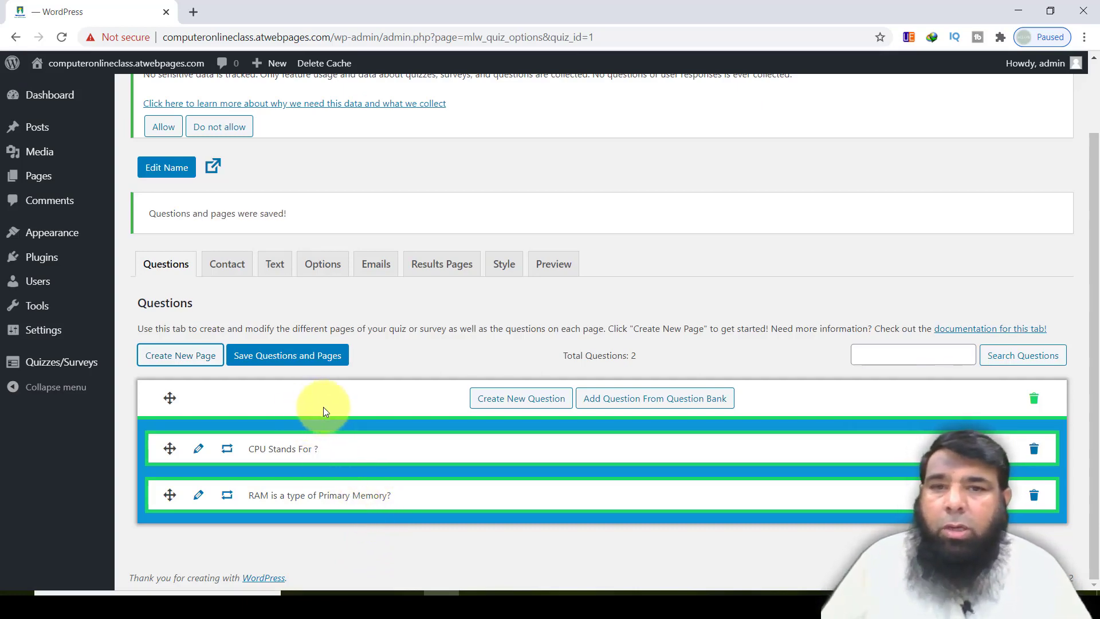
Step: Create a third question on the same quiz page with the text "Printer is type of output device?"
click(520, 399)
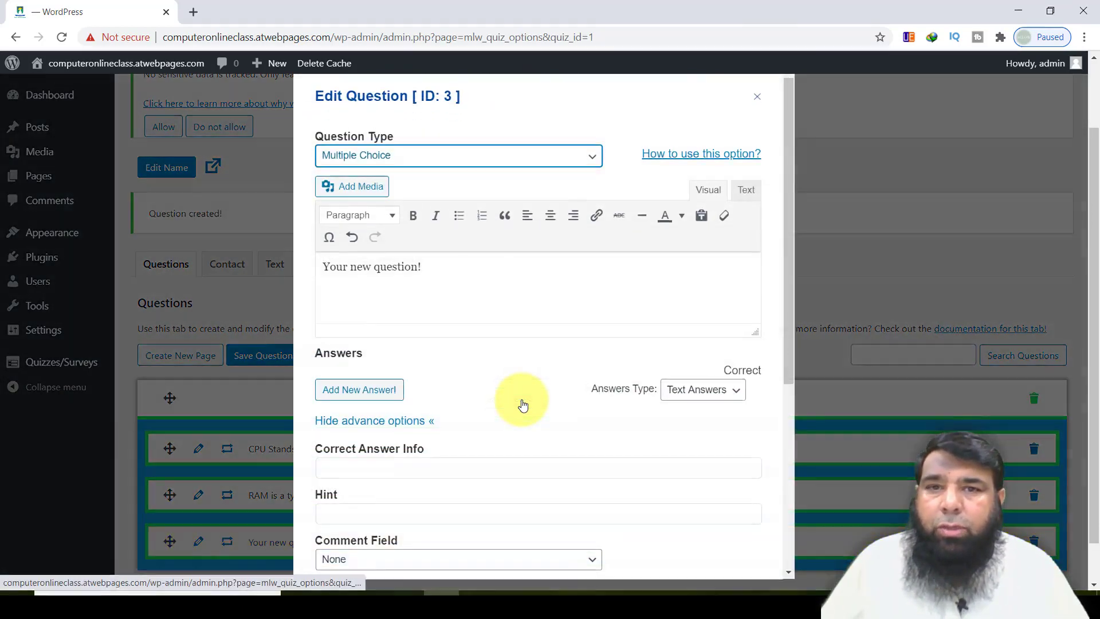
drag(432, 276, 238, 291)
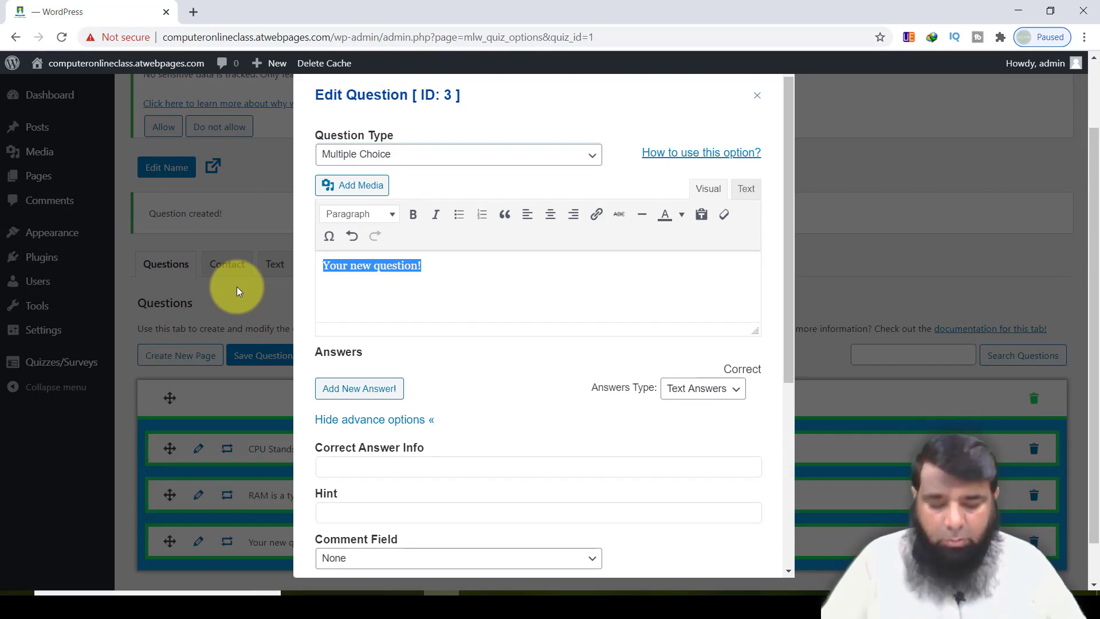
text(Printer )
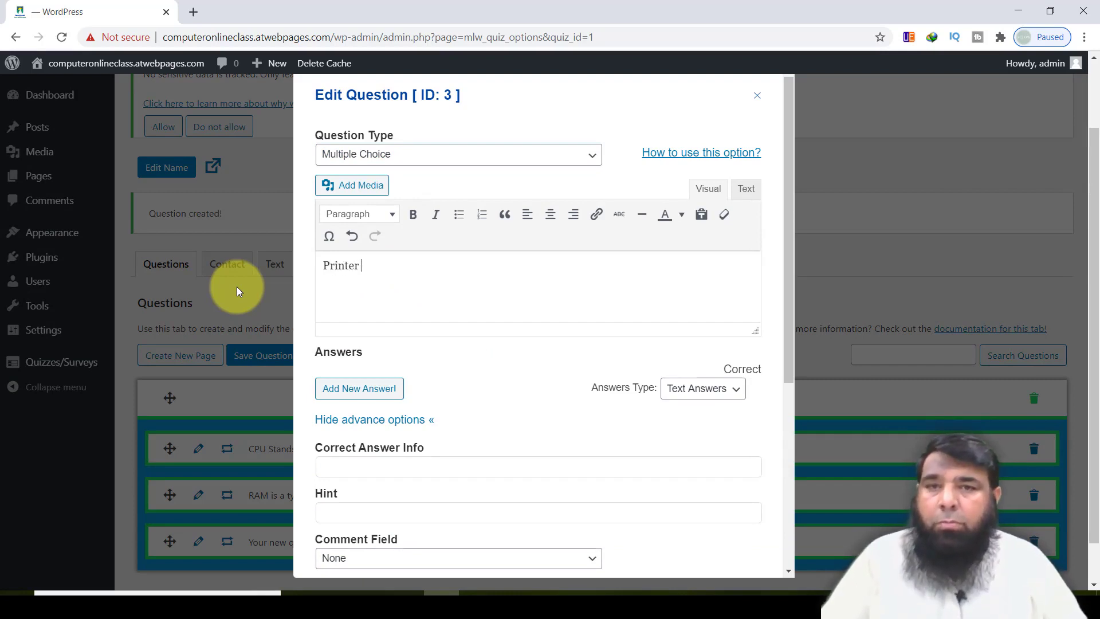
text(is type o)
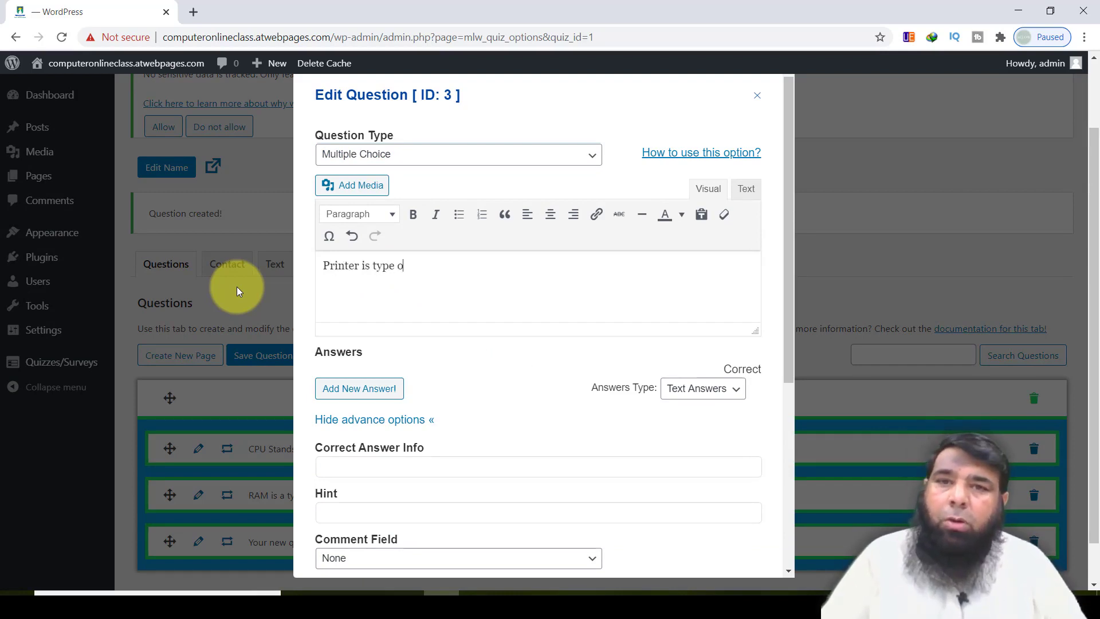
text(f out)
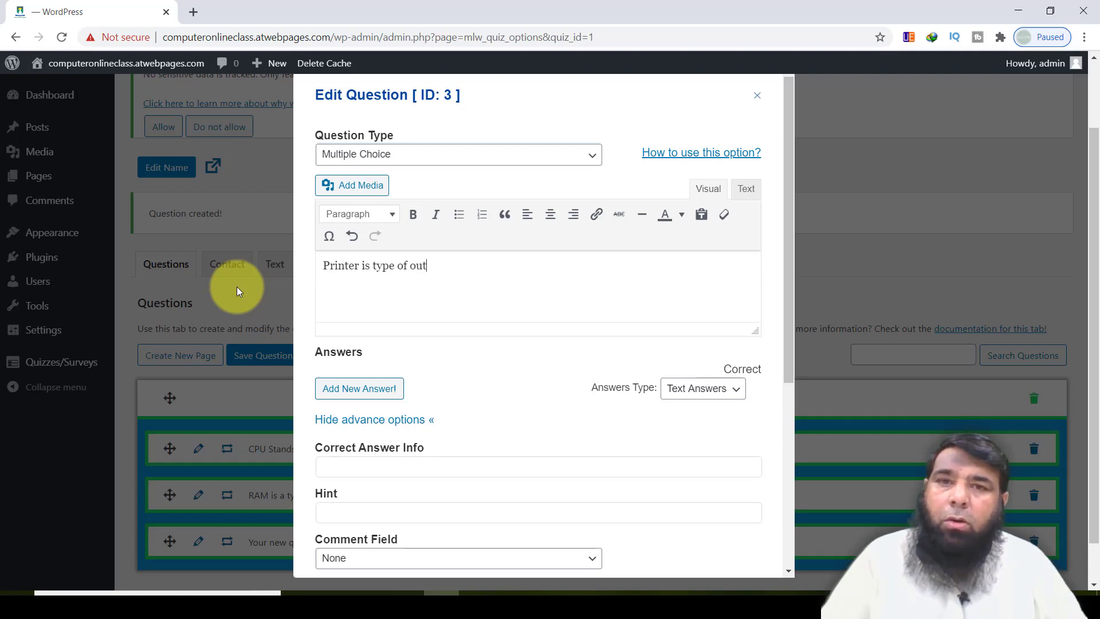
text(put de)
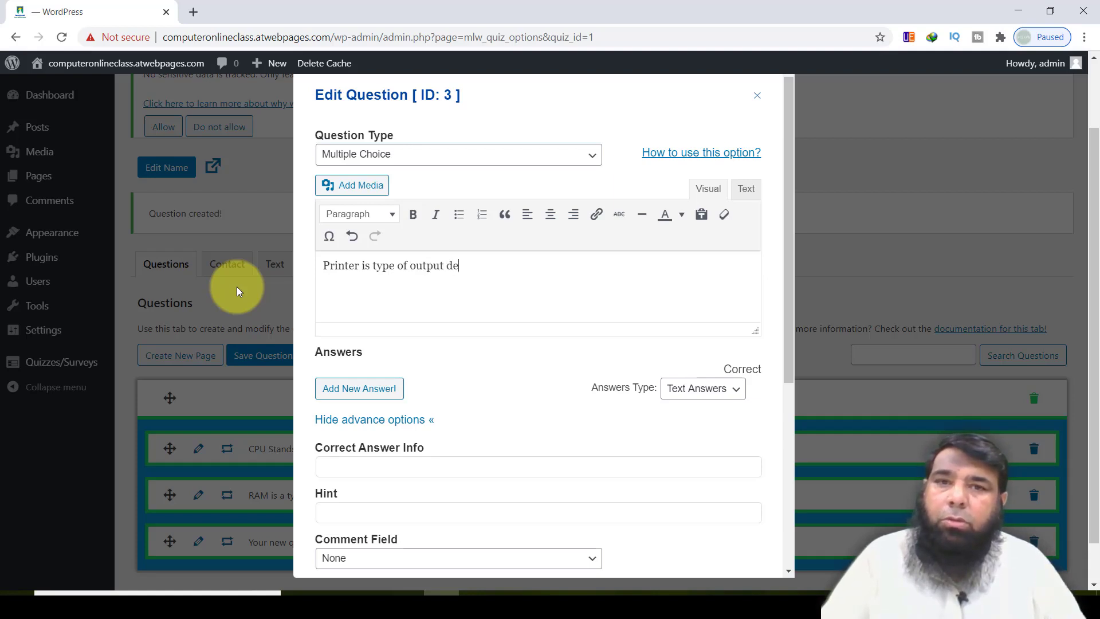
text(vice)
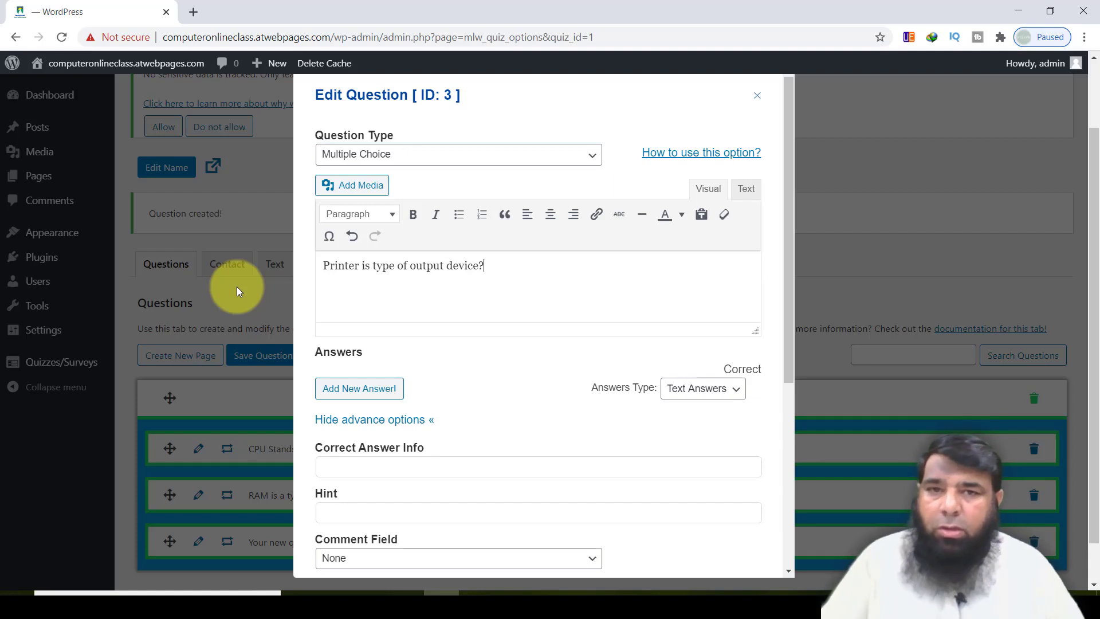
text(?)
Step: Add two answers to the printer question, "Yes" and "No"
click(359, 388)
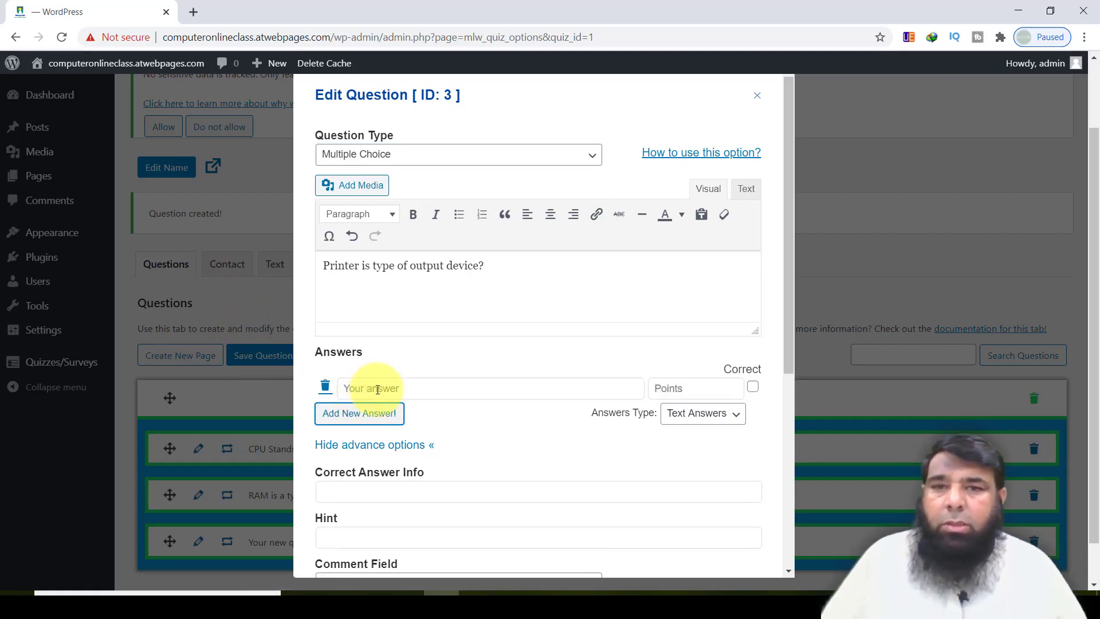
click(377, 389)
text(Yes)
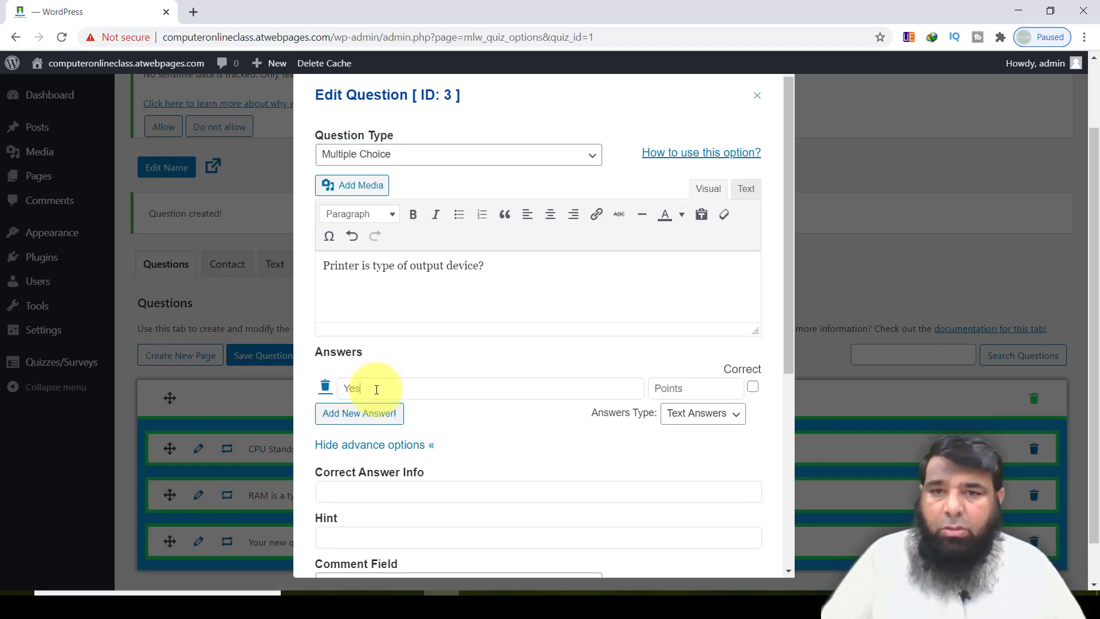
click(370, 414)
click(369, 412)
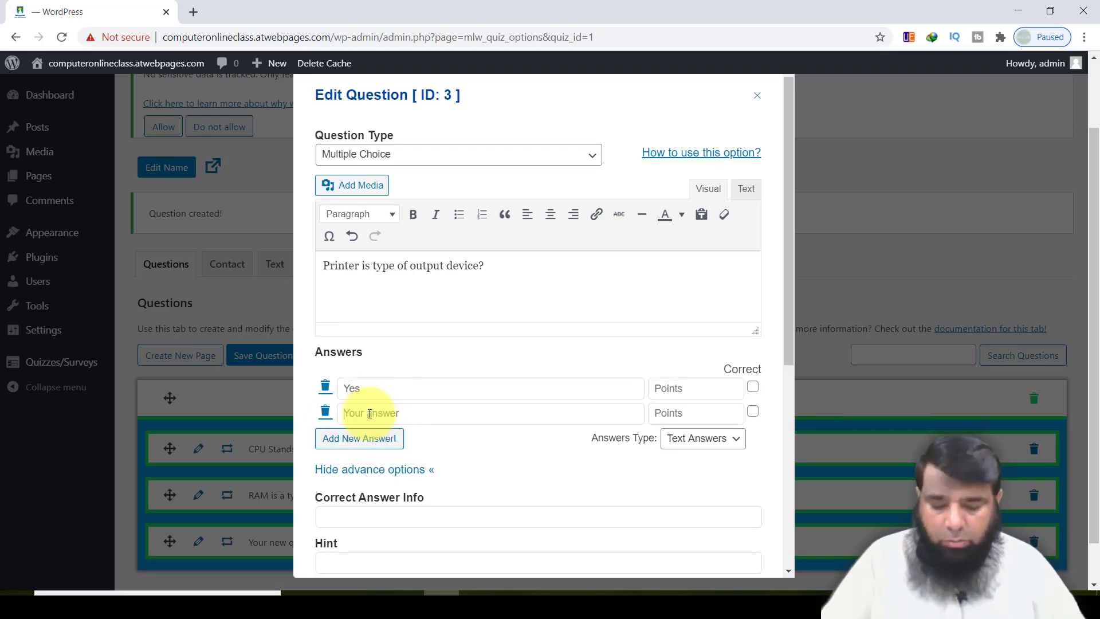
text(NO)
key(BackSpace)
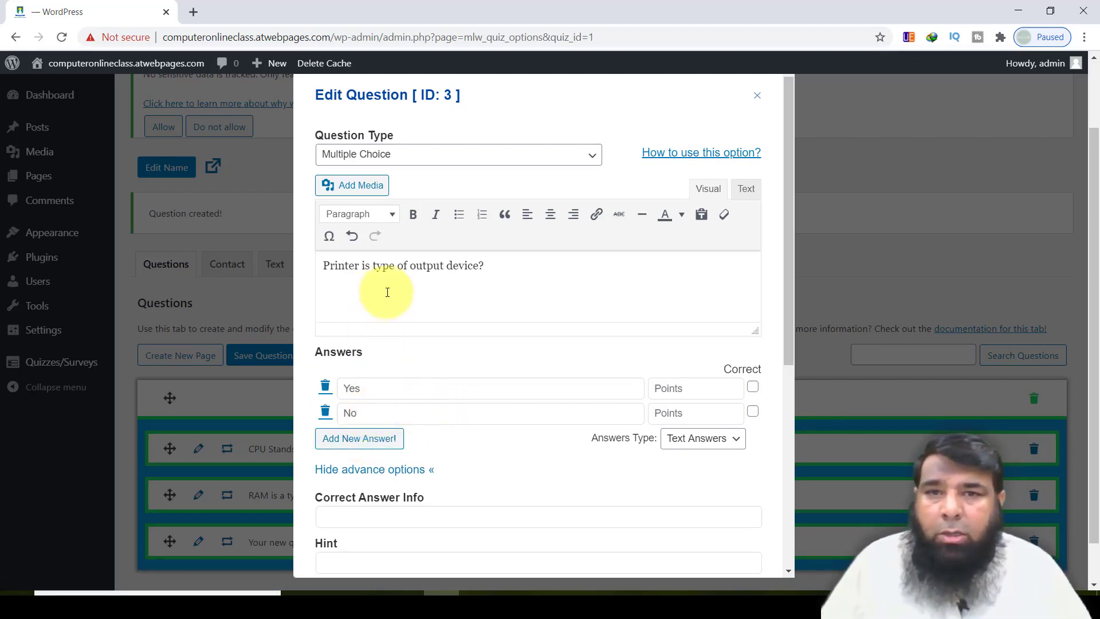
Step: Mark the "Yes" answer of the printer question as correct and give it 2 points
click(752, 387)
click(698, 390)
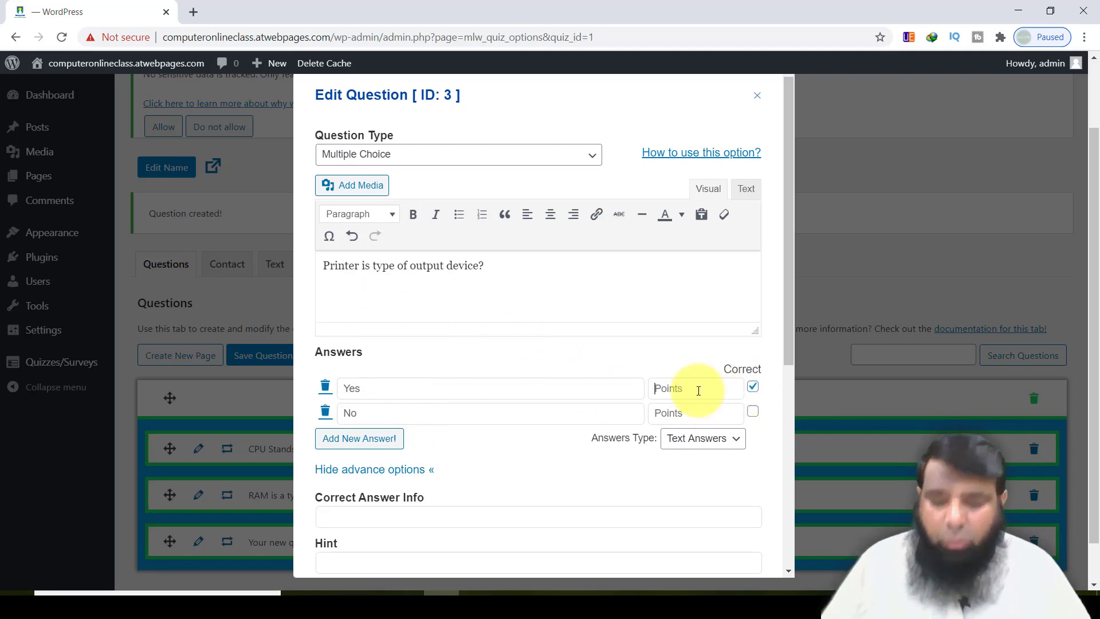
text(2)
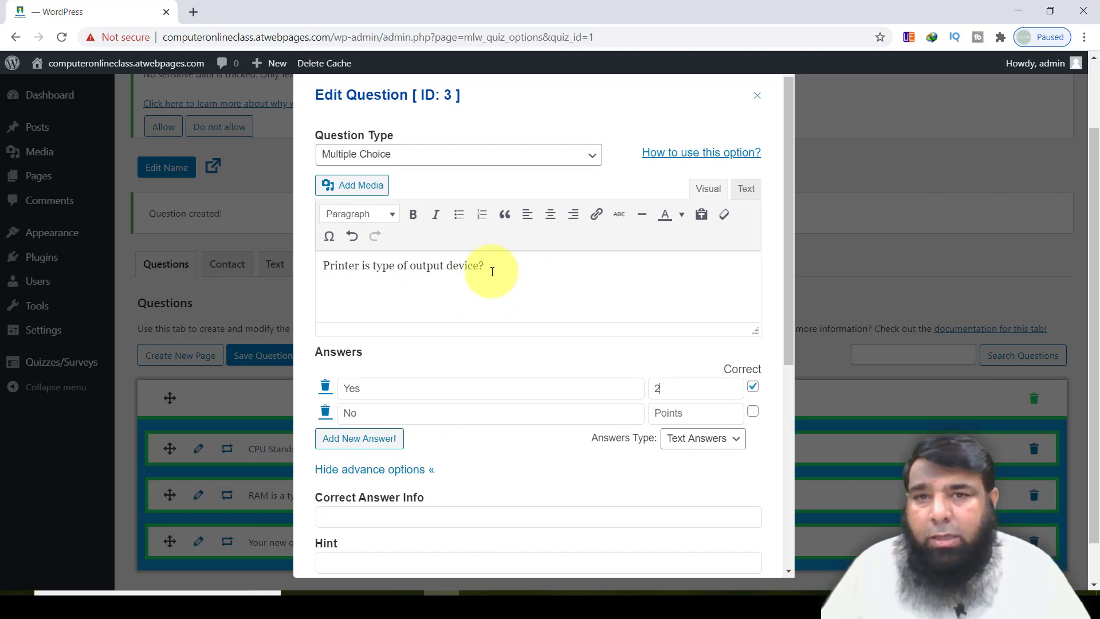
Step: Change the printer question's type to Drop Down and save the question
click(592, 159)
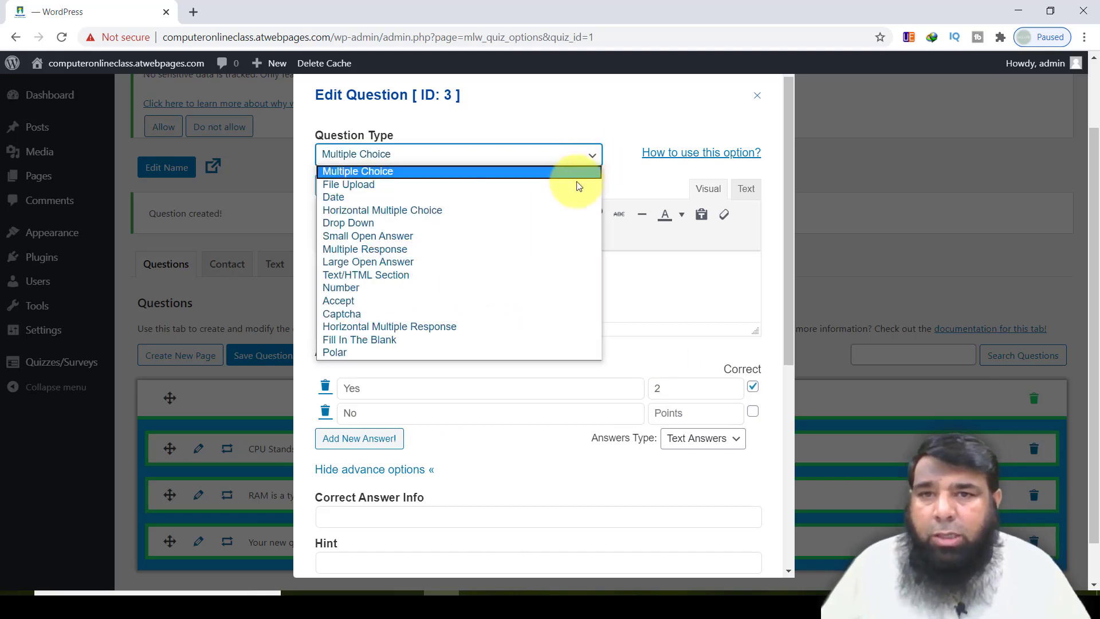
click(418, 224)
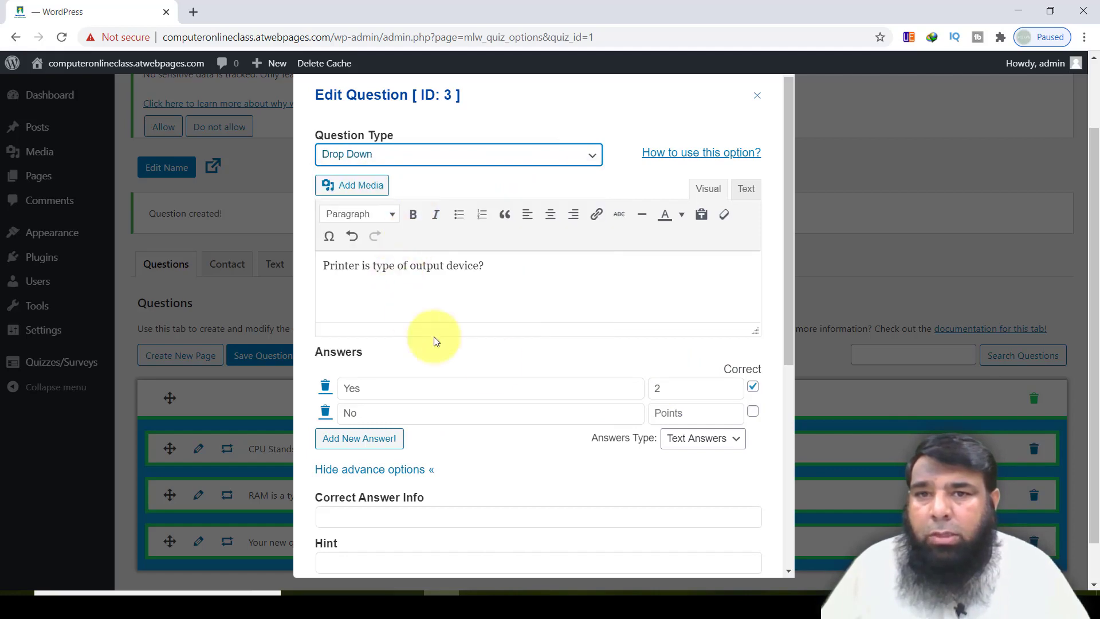
scroll(496, 366, down, 6)
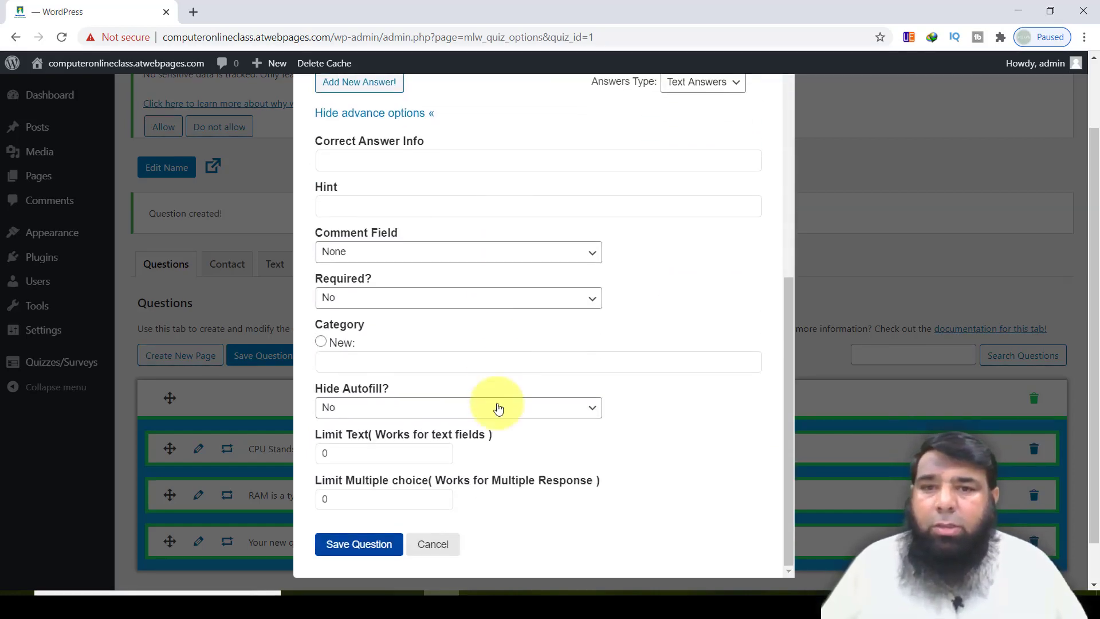
click(369, 547)
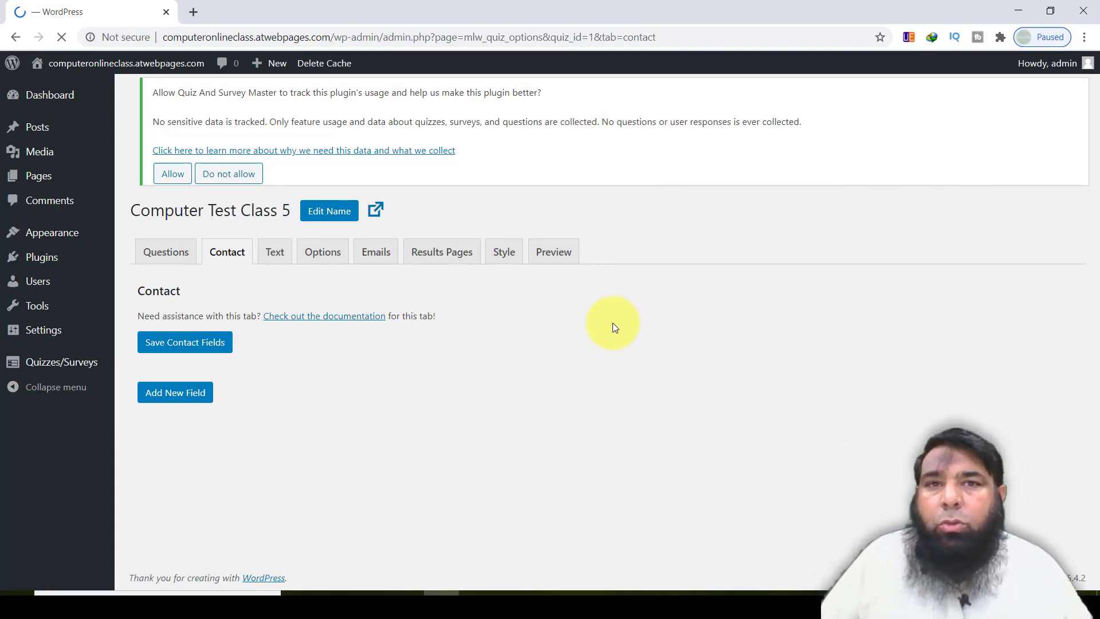
Step: Add a required Small Open Answer field to the quiz's contact form, labelled "Enter Your Name:" and used for Name
click(181, 397)
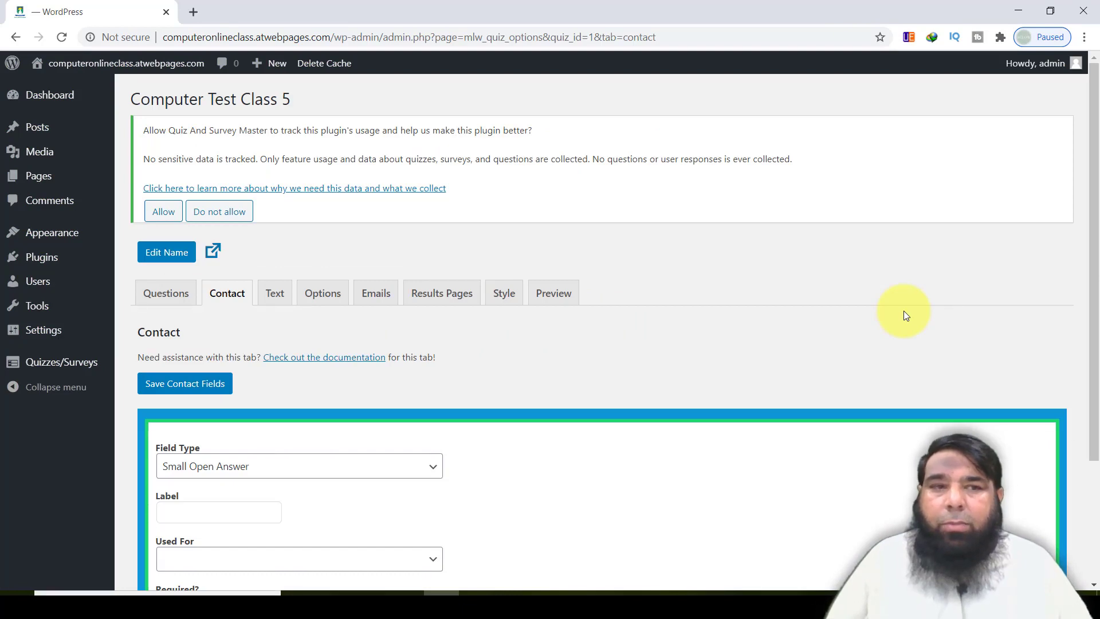
scroll(903, 311, down, 3)
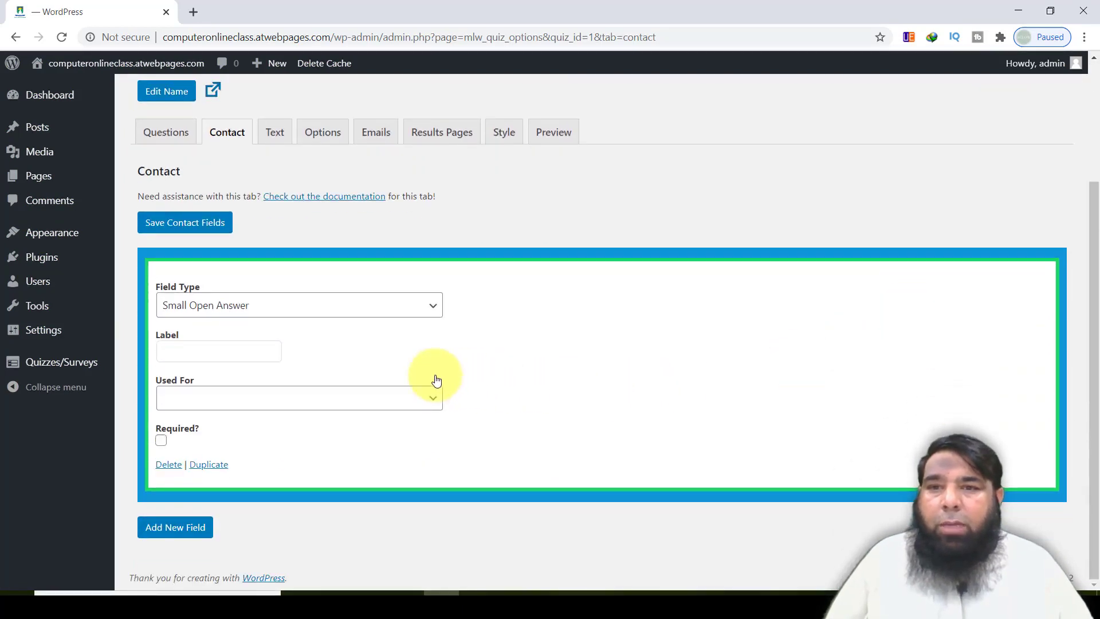
click(187, 351)
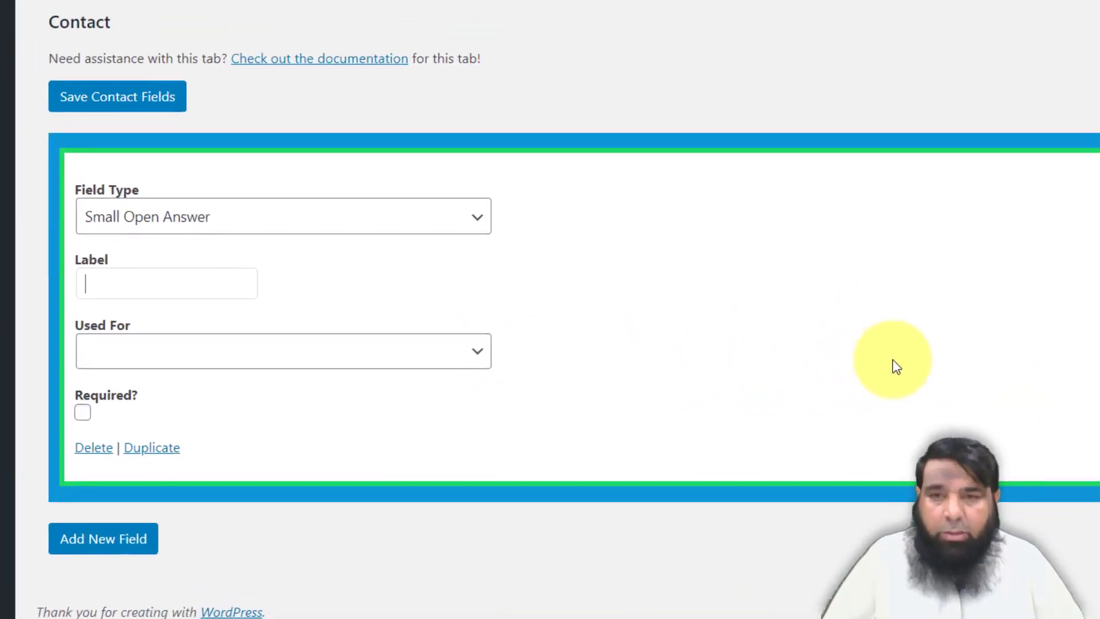
text(Enter)
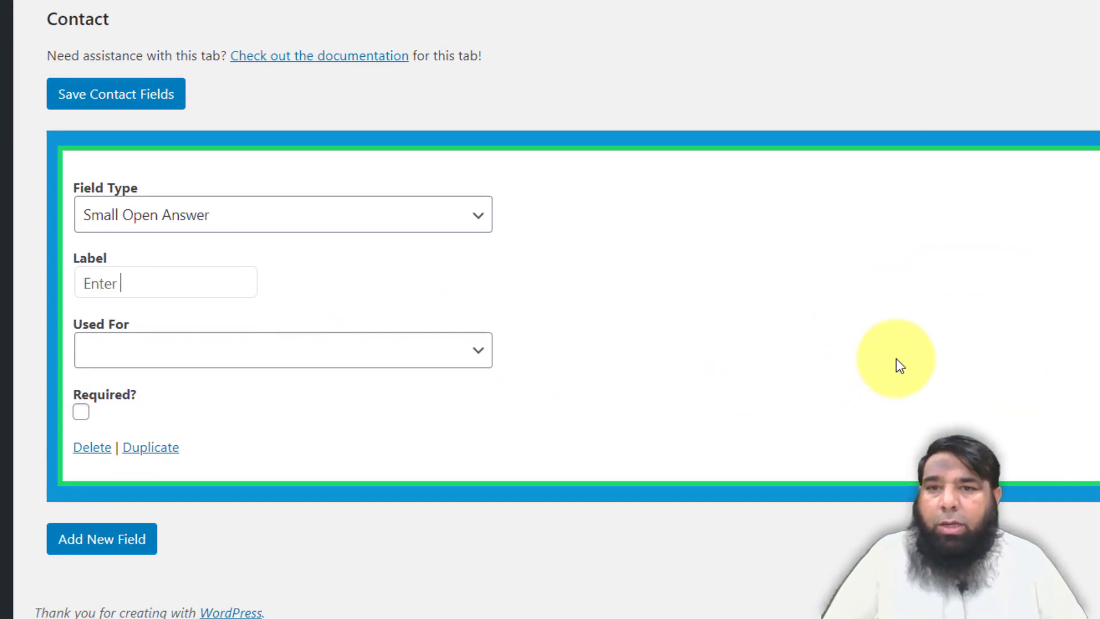
text( Your Name:)
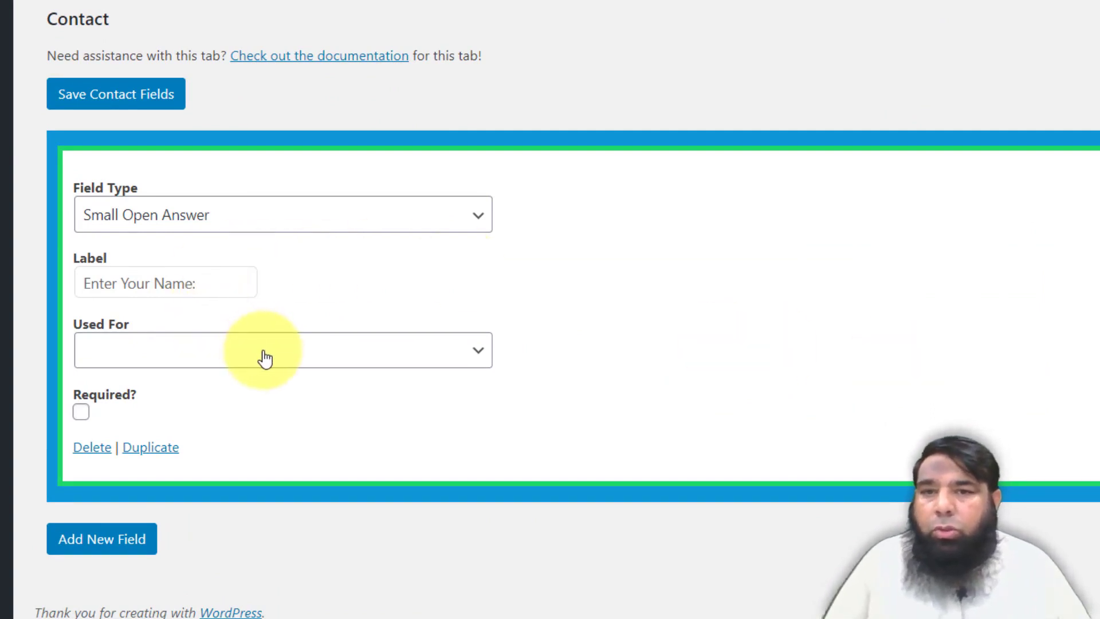
click(265, 358)
click(189, 398)
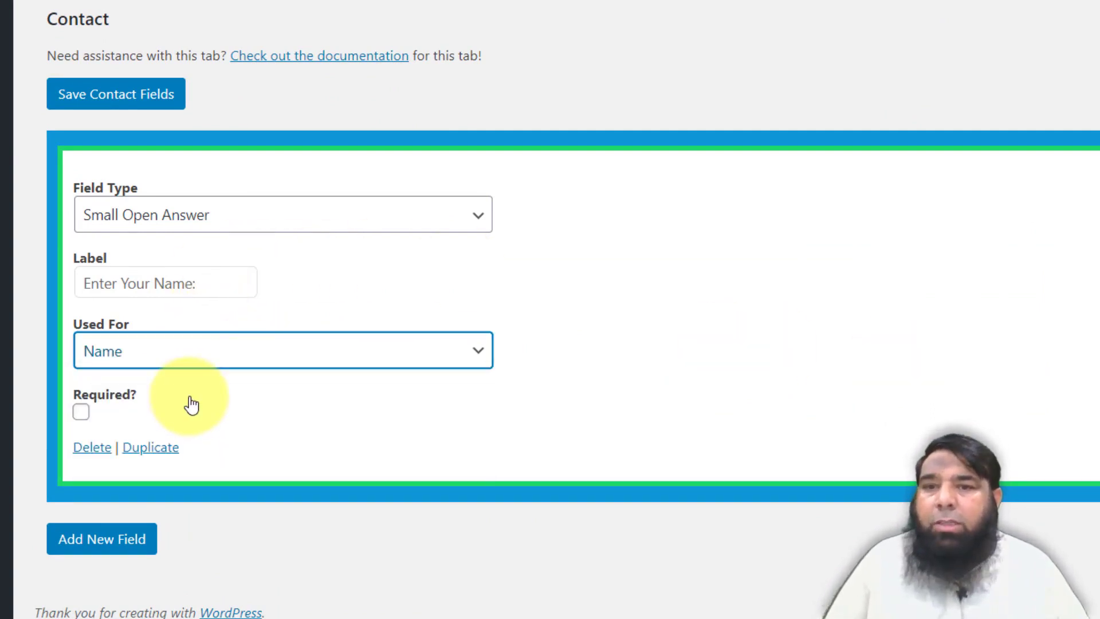
click(309, 229)
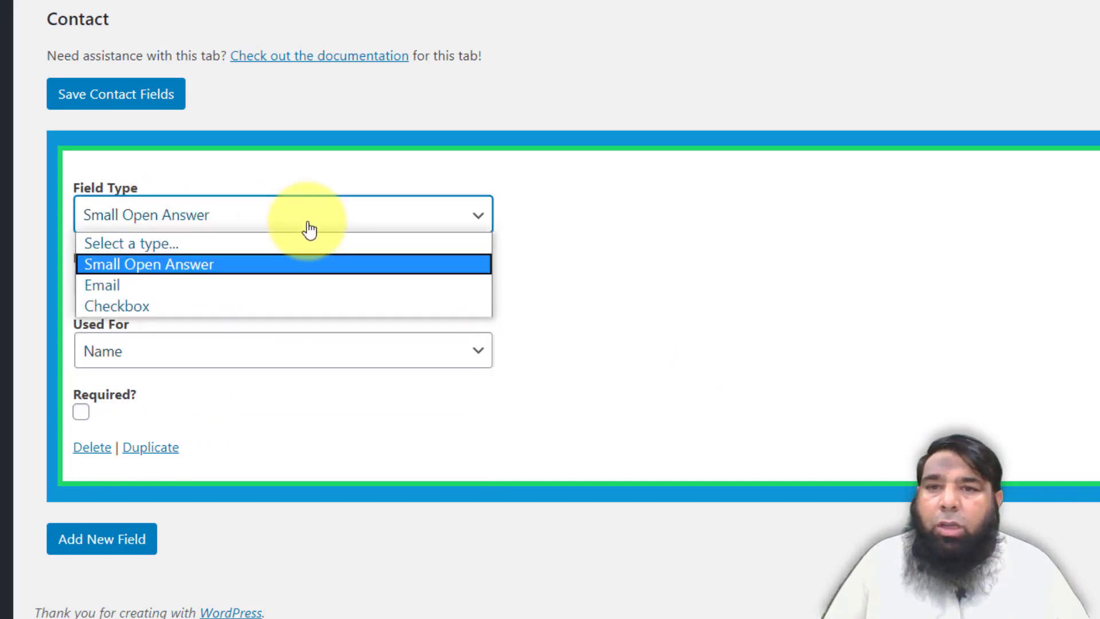
click(245, 264)
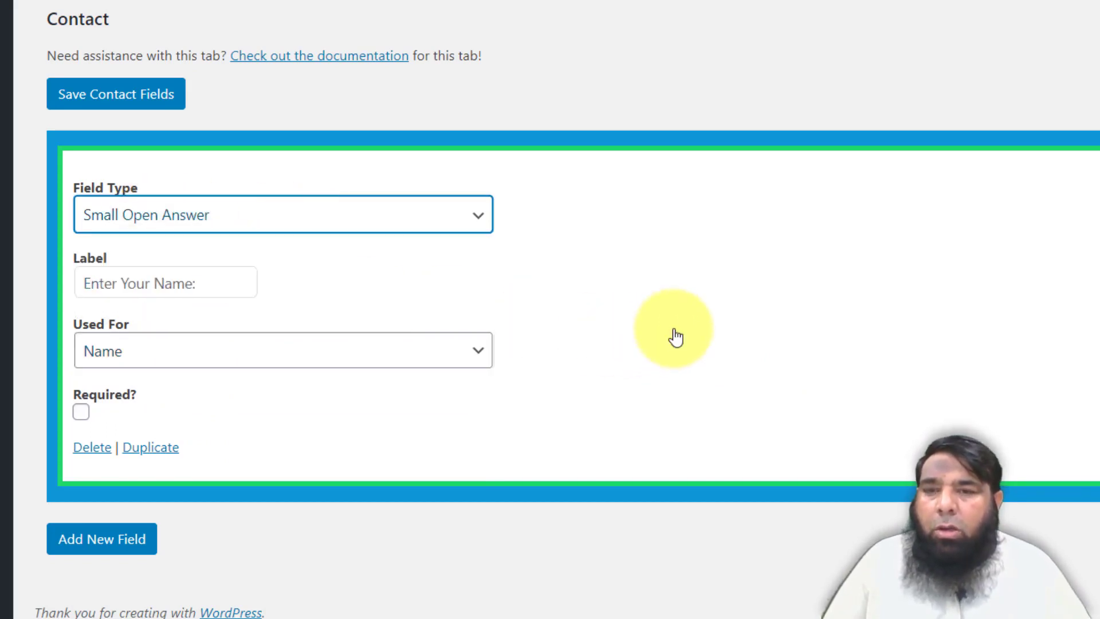
click(81, 413)
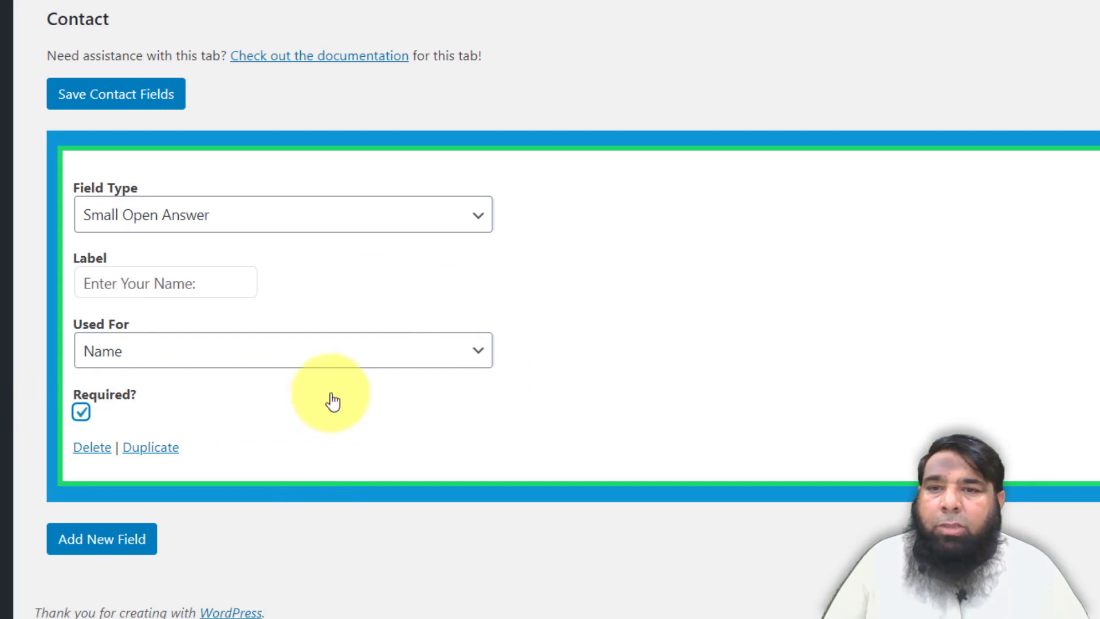
Step: Add a second required contact field labelled "Enter Your Email :" and used for Email
click(104, 544)
scroll(349, 442, down, 6)
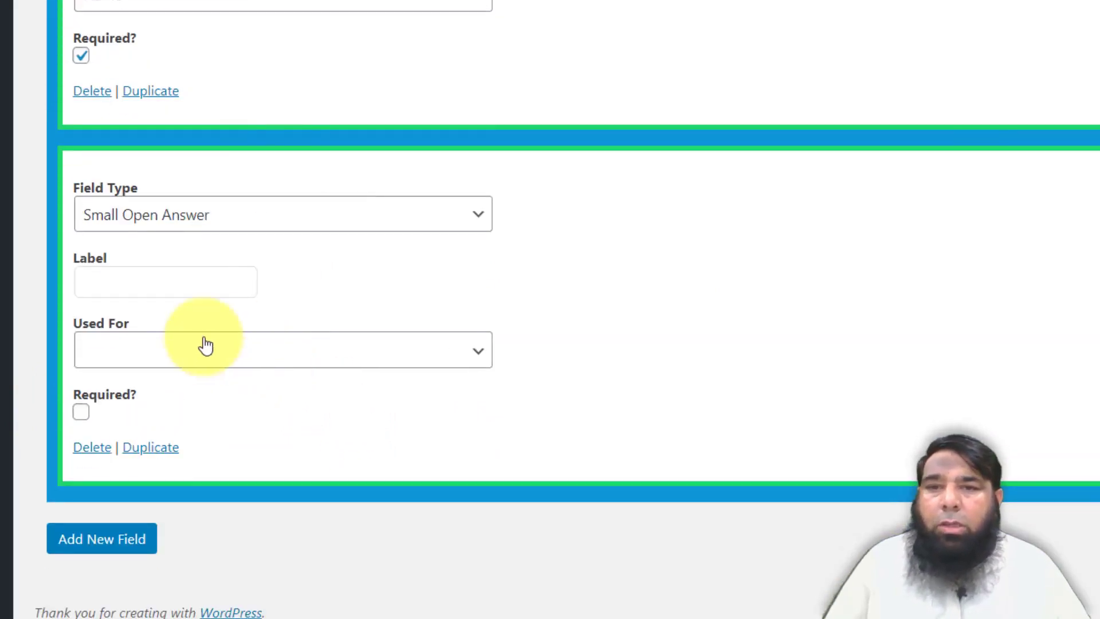
click(192, 276)
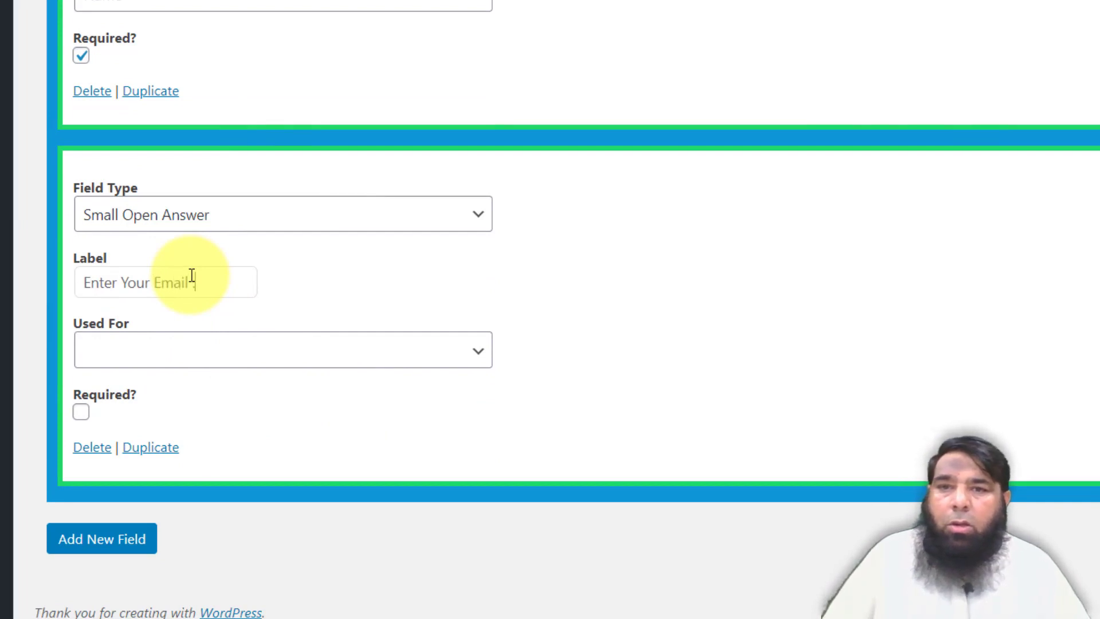
click(370, 349)
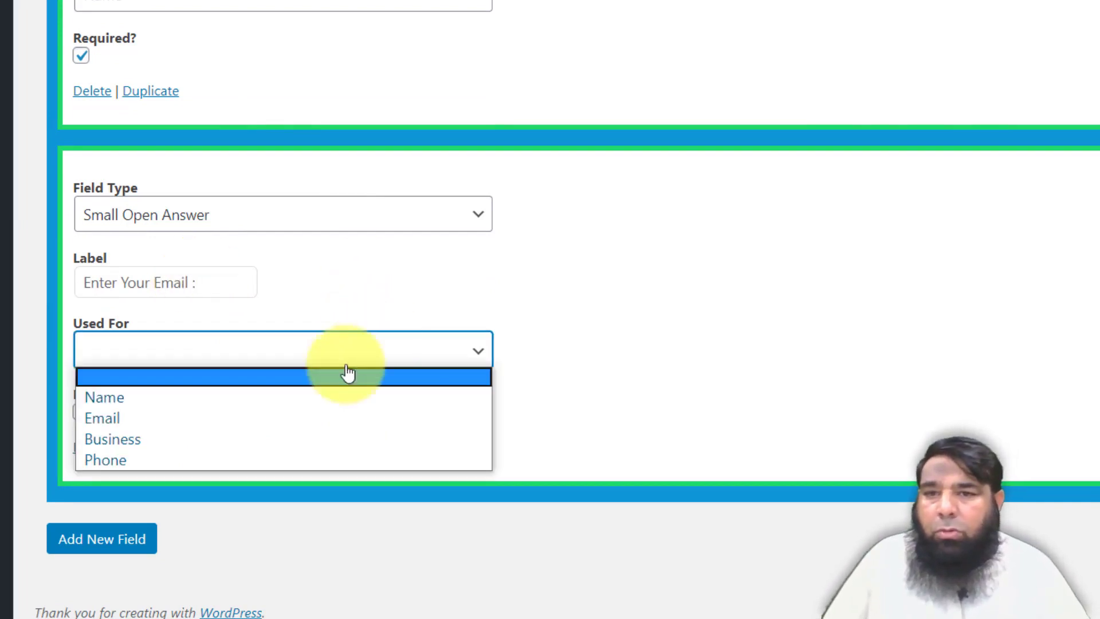
click(282, 418)
click(81, 413)
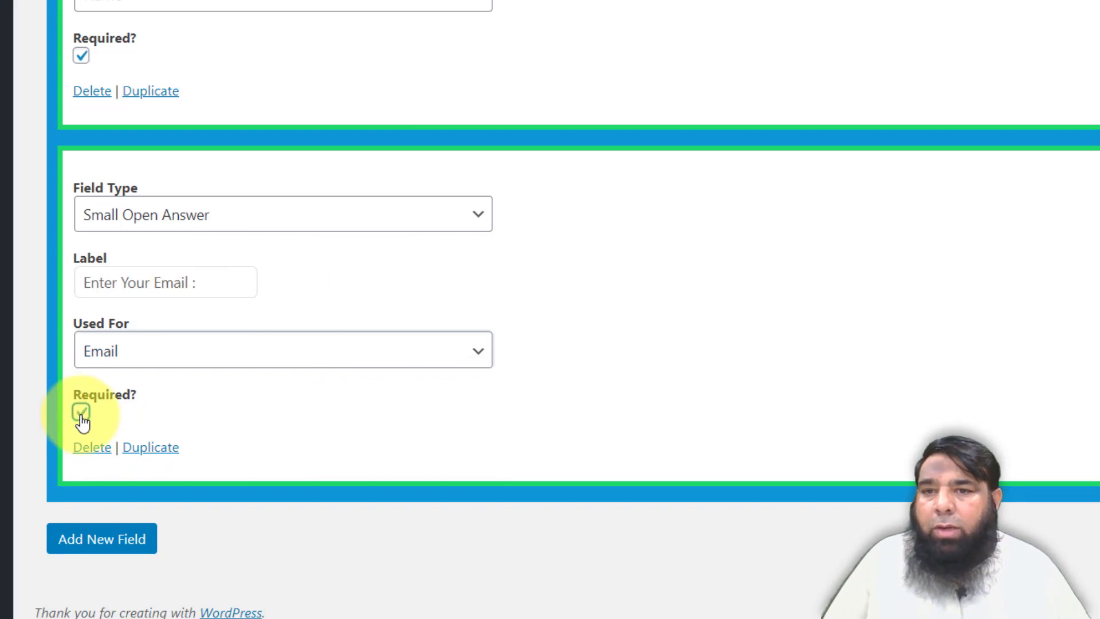
Step: Add a third required contact field labelled "Enter Phone No" and used for Phone
click(102, 538)
scroll(245, 478, down, 5)
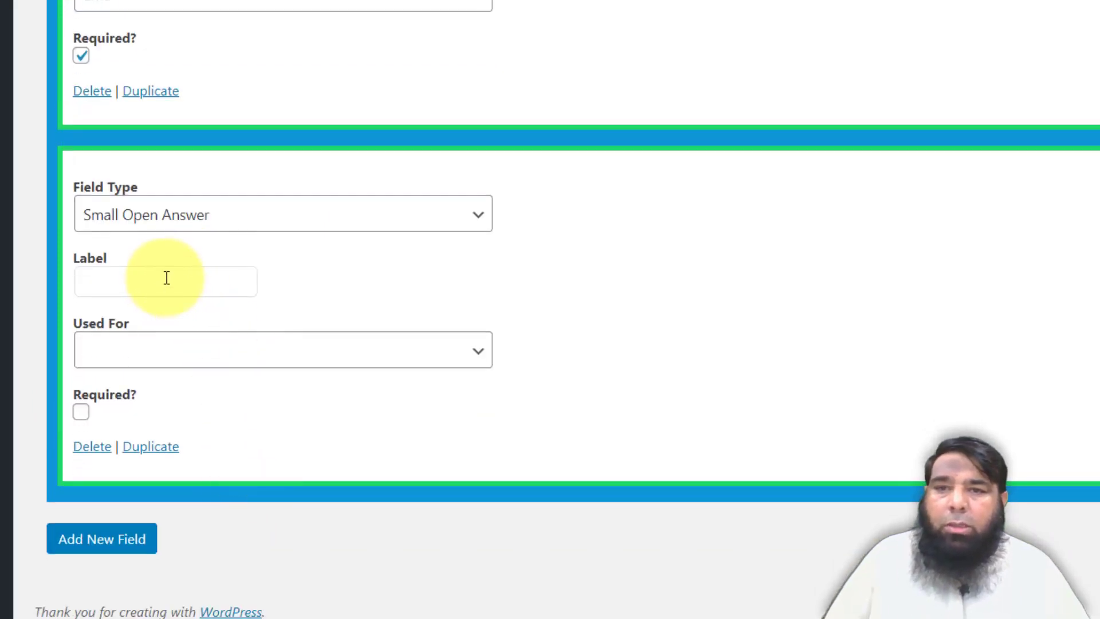
click(166, 278)
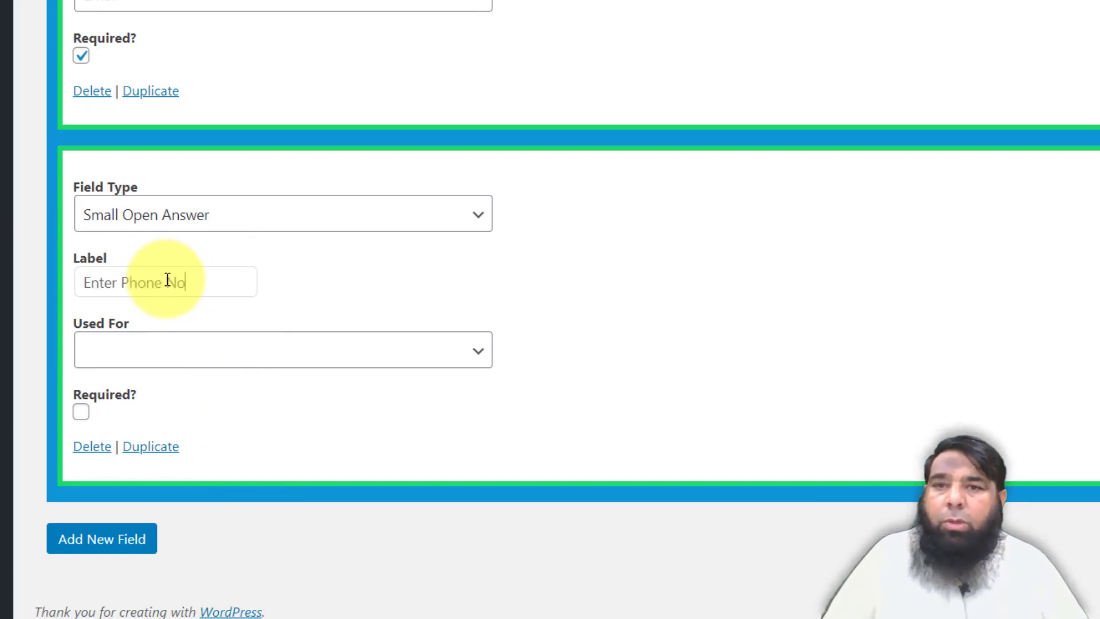
click(239, 349)
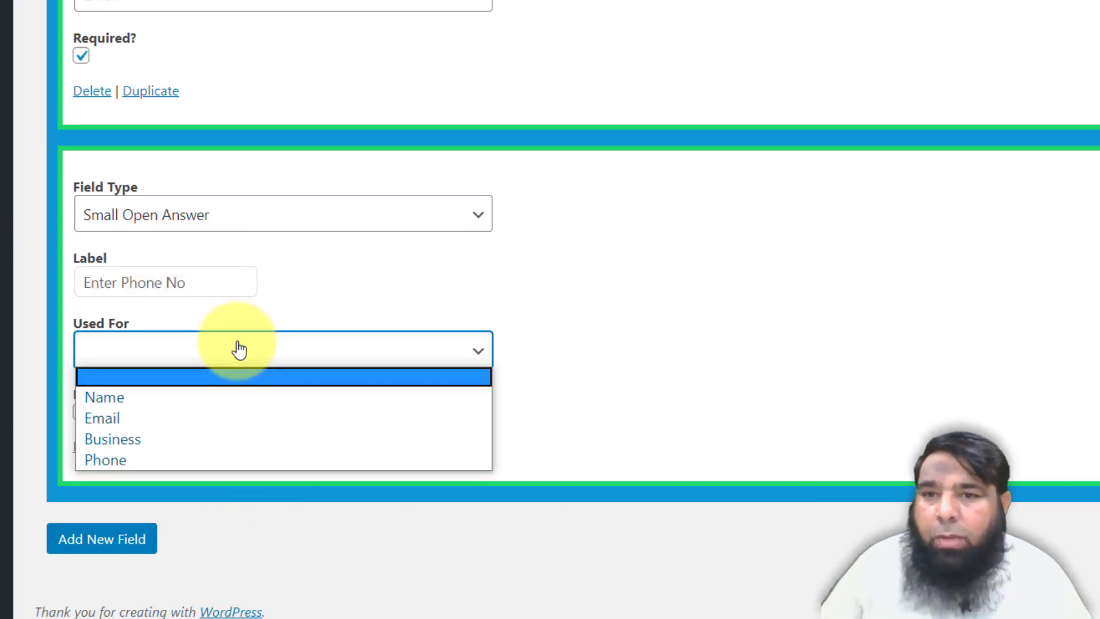
click(143, 459)
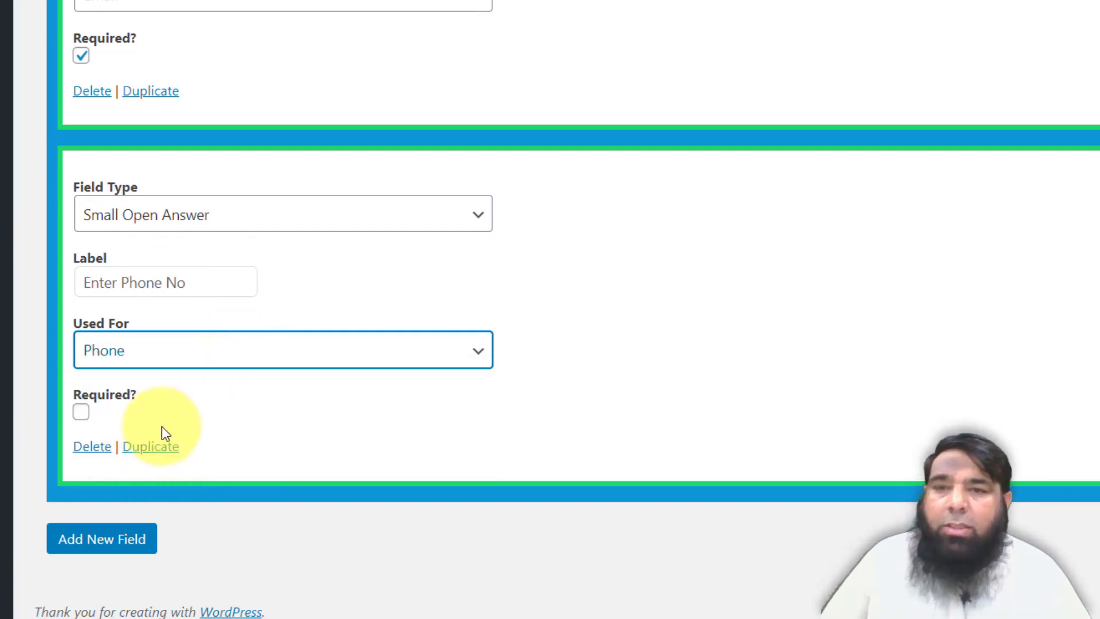
click(81, 412)
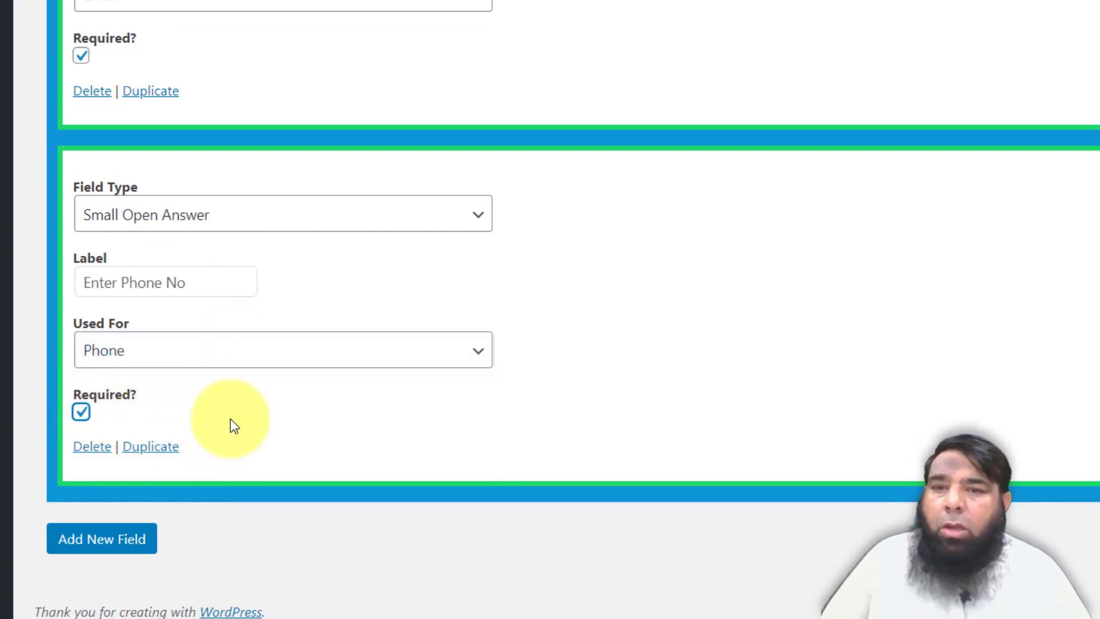
Step: Save the quiz's contact fields and look through its text template variables and message settings
scroll(232, 421, up, 15)
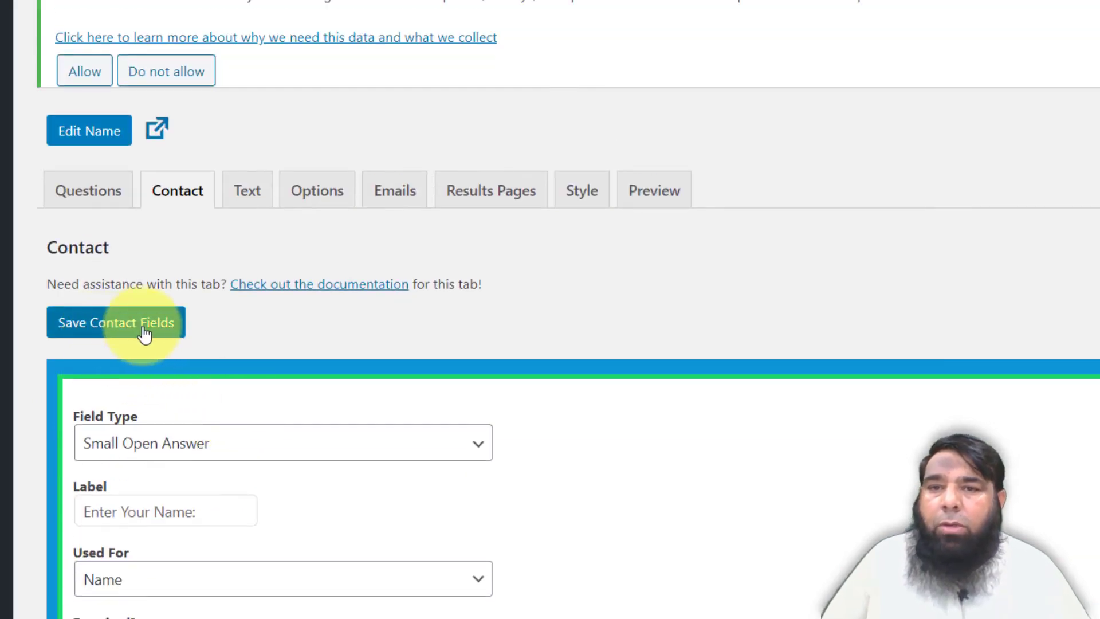
click(144, 334)
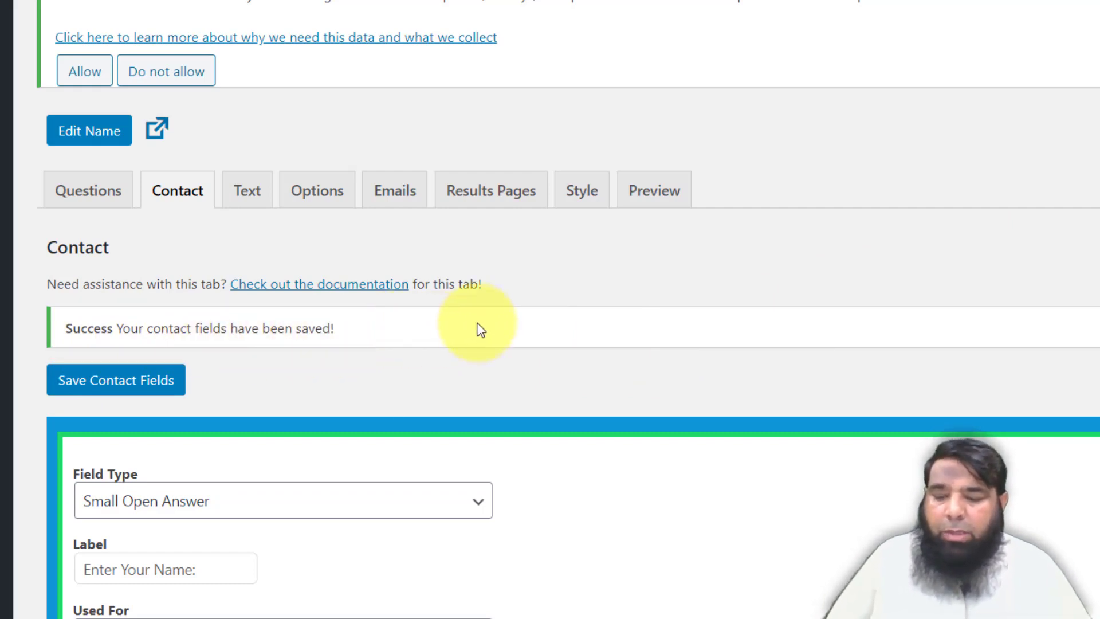
click(247, 191)
scroll(372, 300, down, 15)
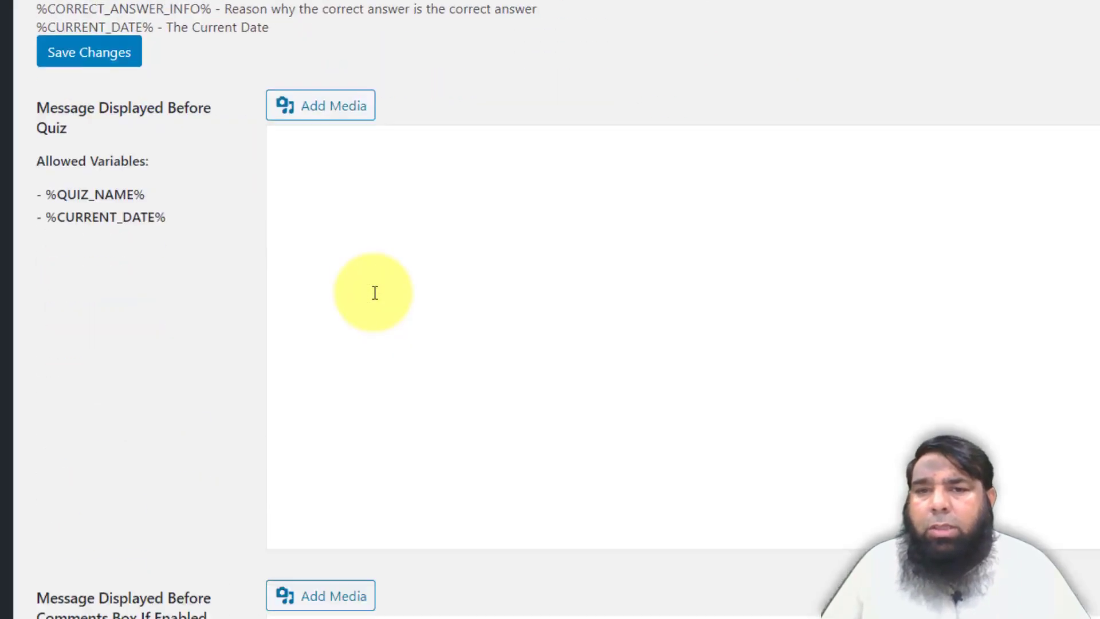
scroll(375, 293, up, 8)
scroll(375, 292, up, 8)
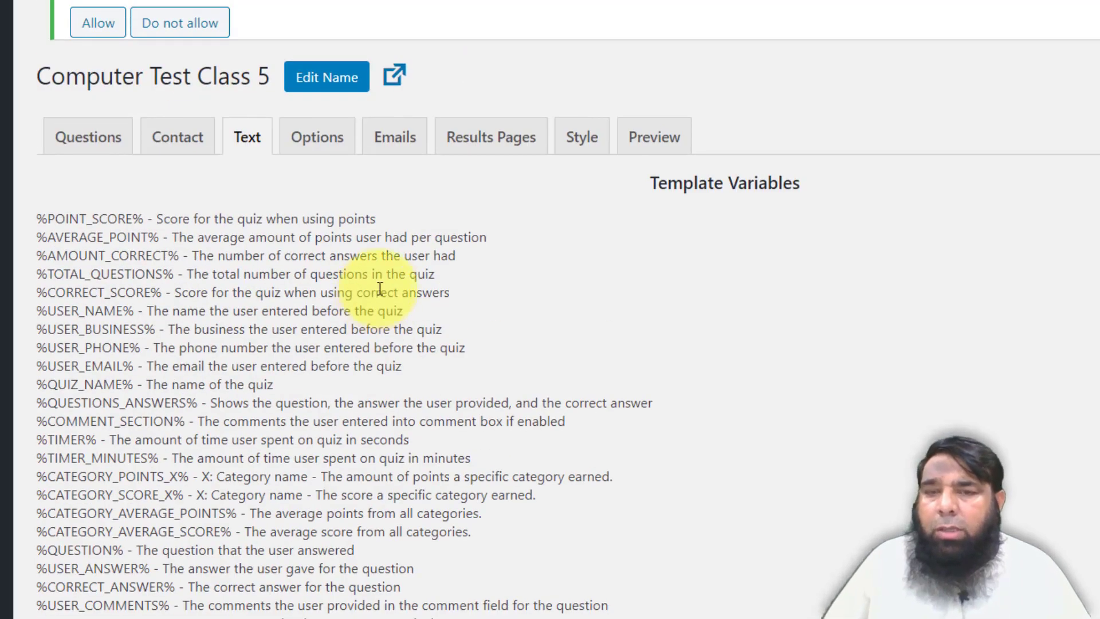
Step: Set the quiz's grading system to Points and turn on the progress bar
click(310, 143)
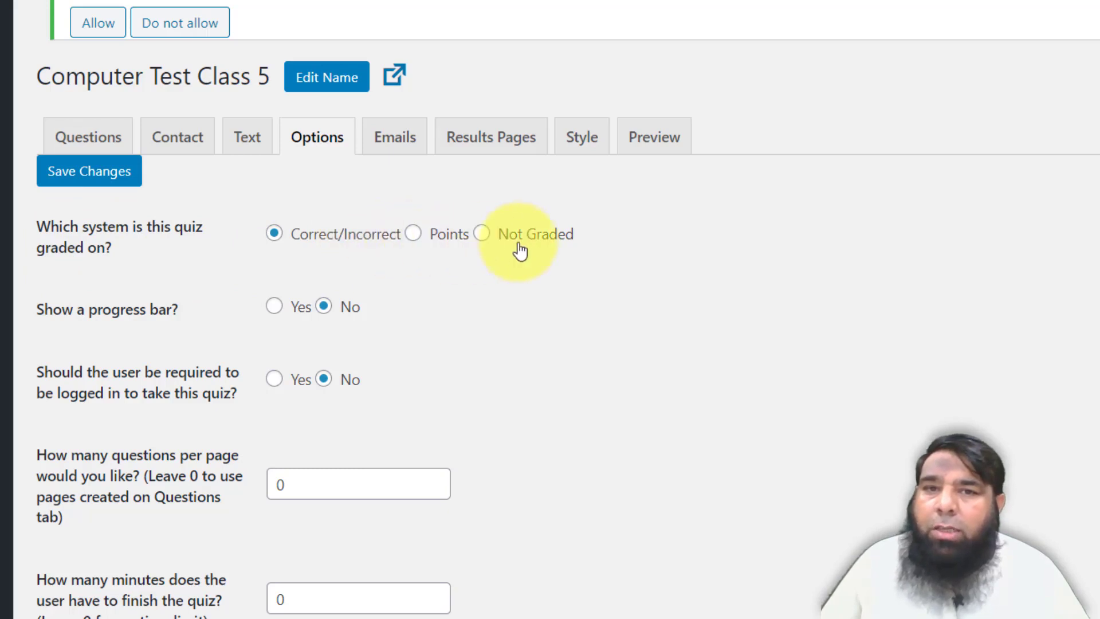
click(413, 233)
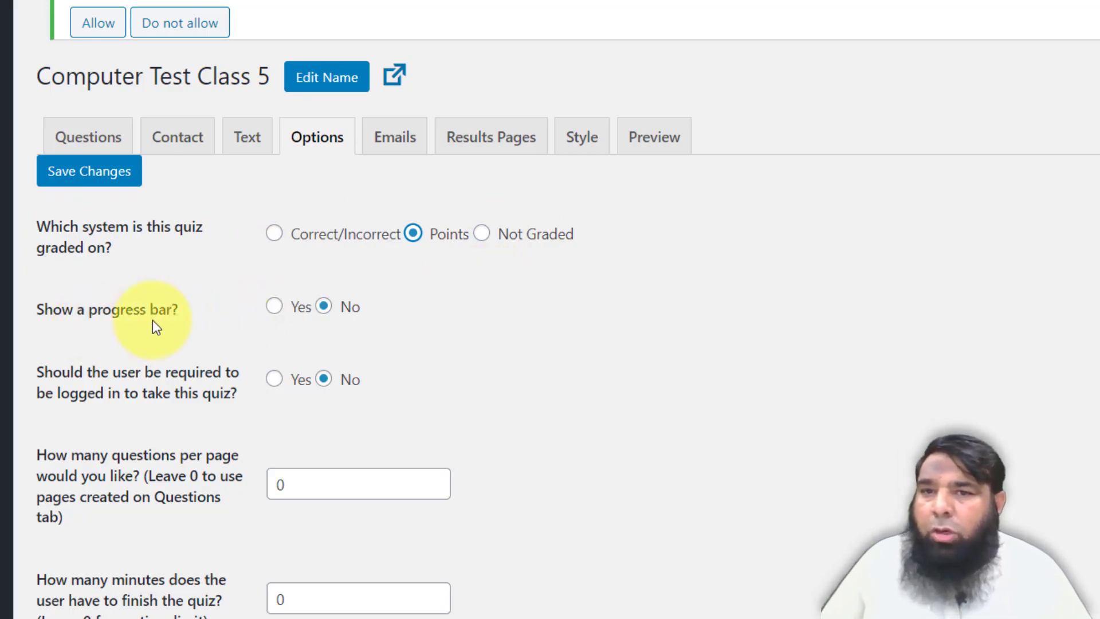
click(289, 308)
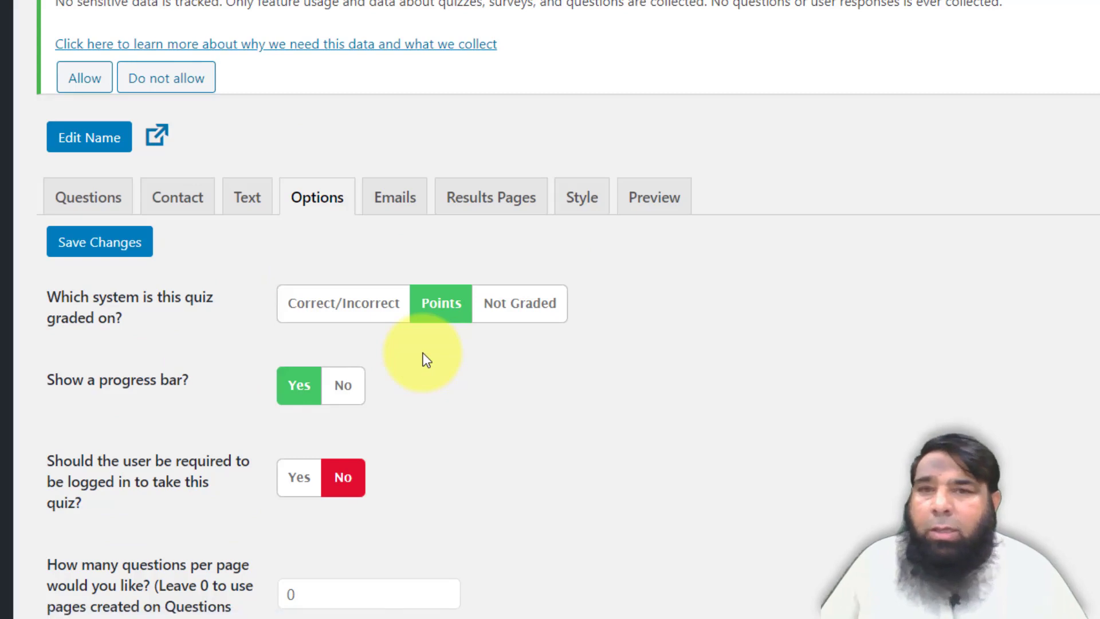
Step: Set the number of questions per page to 5 in the quiz options
scroll(458, 361, down, 3)
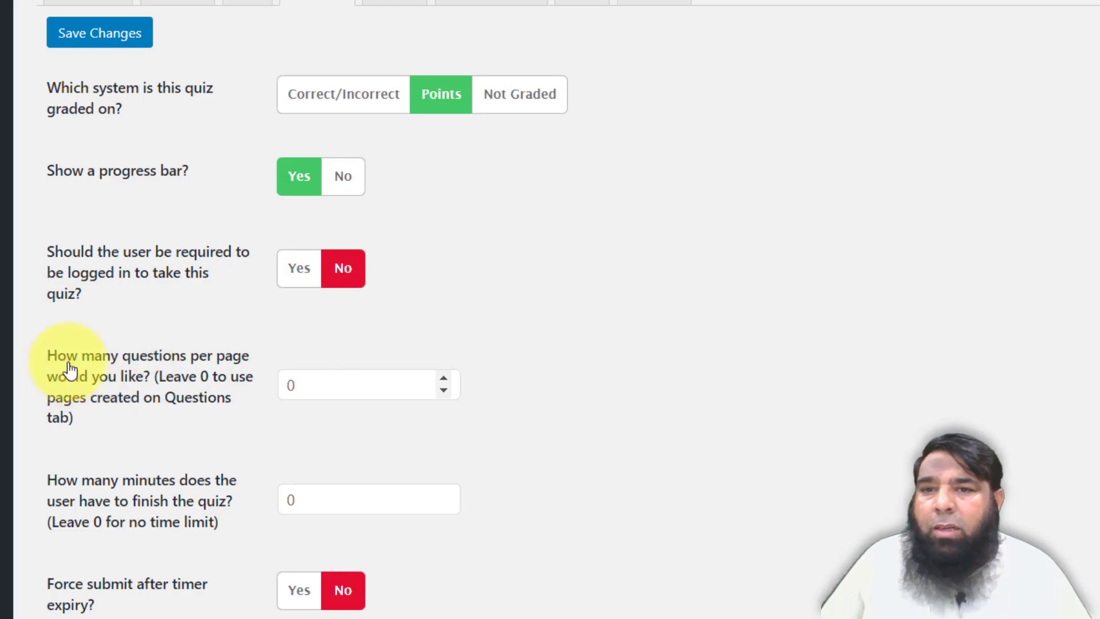
scroll(68, 366, down, 5)
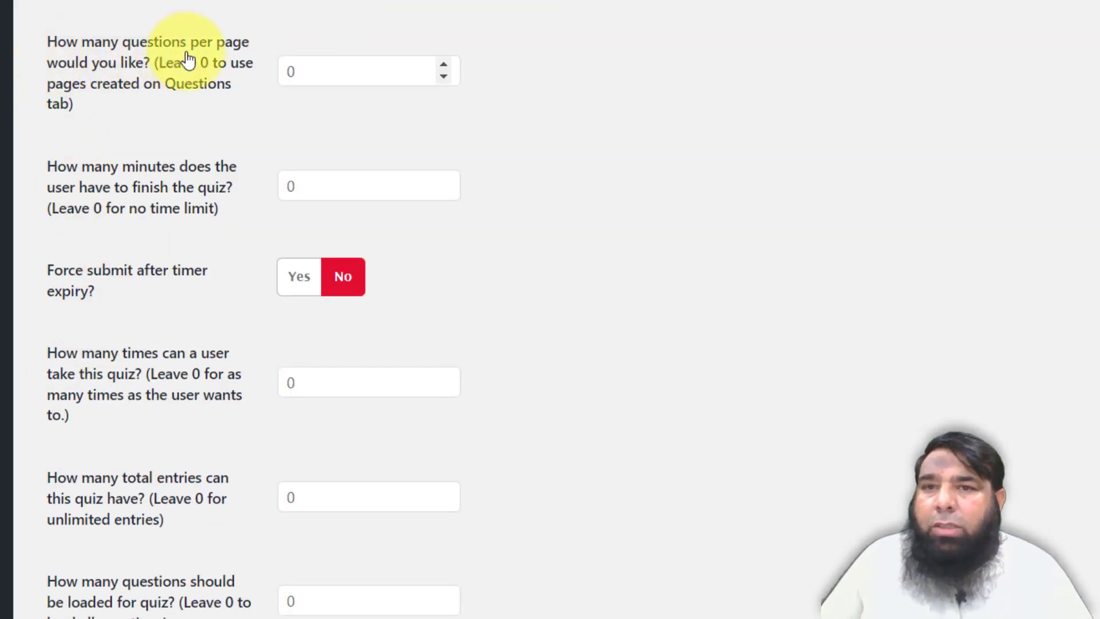
double_click(323, 73)
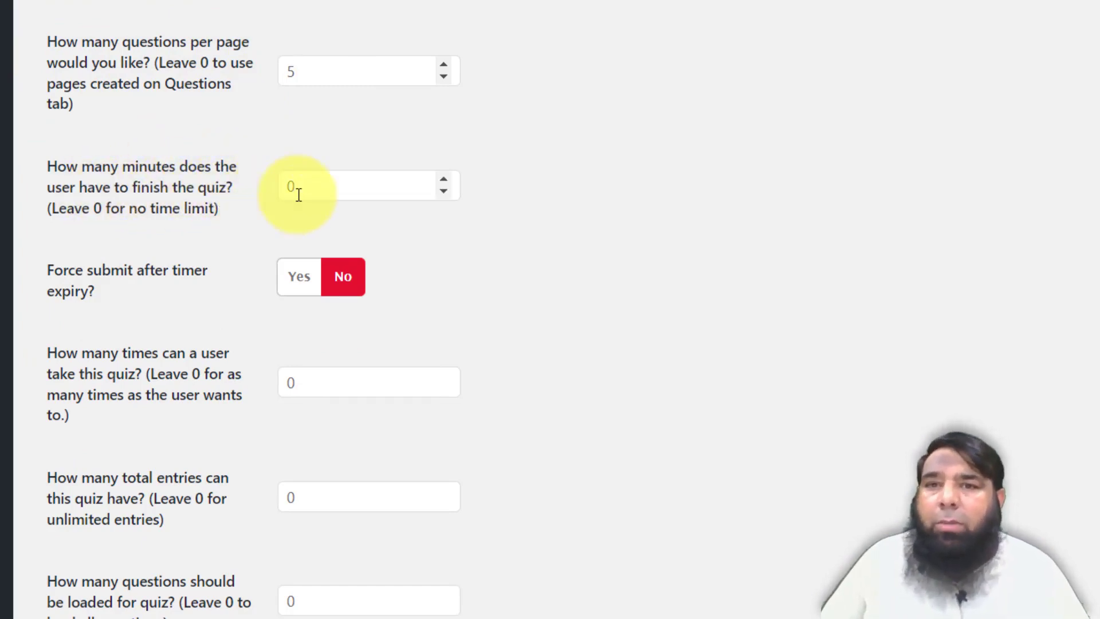
Step: Raise the number of questions that should be loaded for the quiz
scroll(296, 191, down, 5)
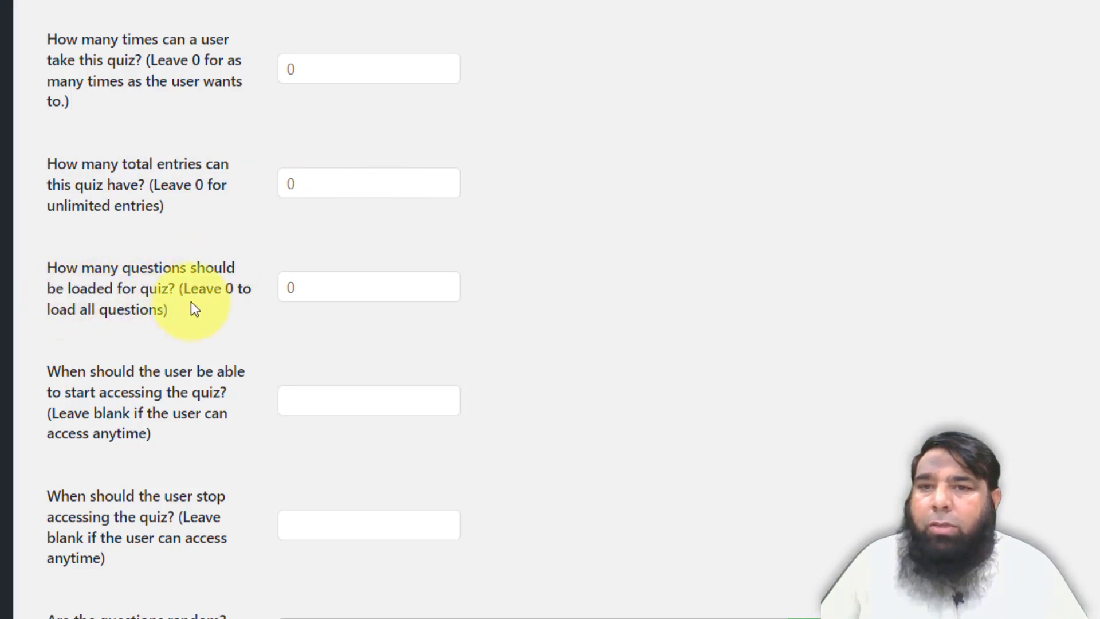
click(443, 280)
click(443, 281)
click(443, 281)
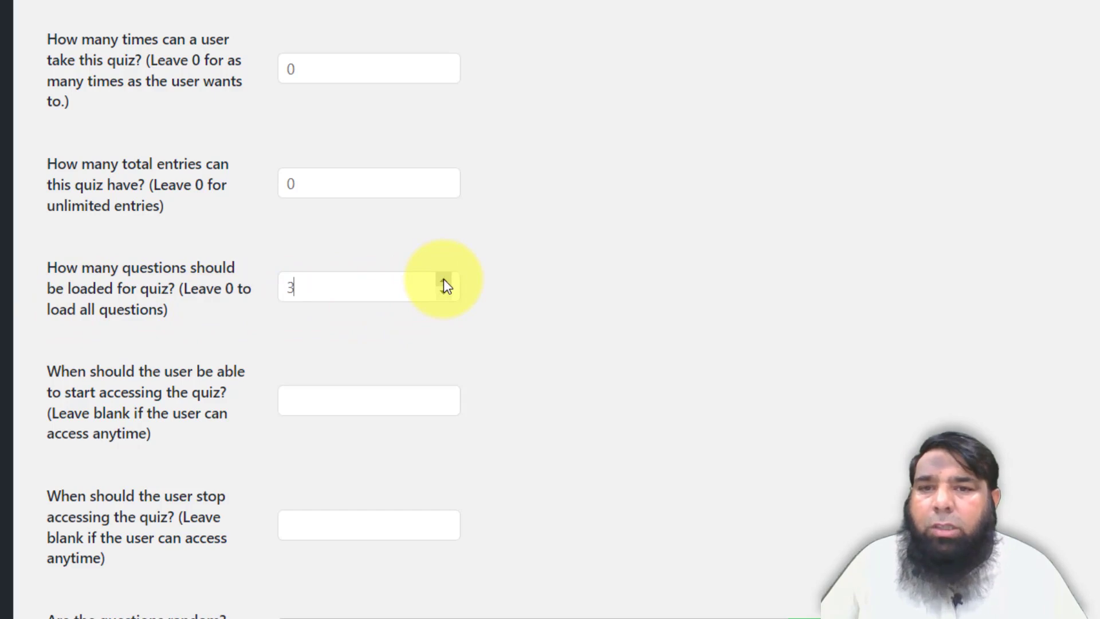
click(443, 281)
click(444, 281)
Step: Look over the remaining quiz options, such as random order and contact information timing, and save the changes
scroll(565, 277, down, 5)
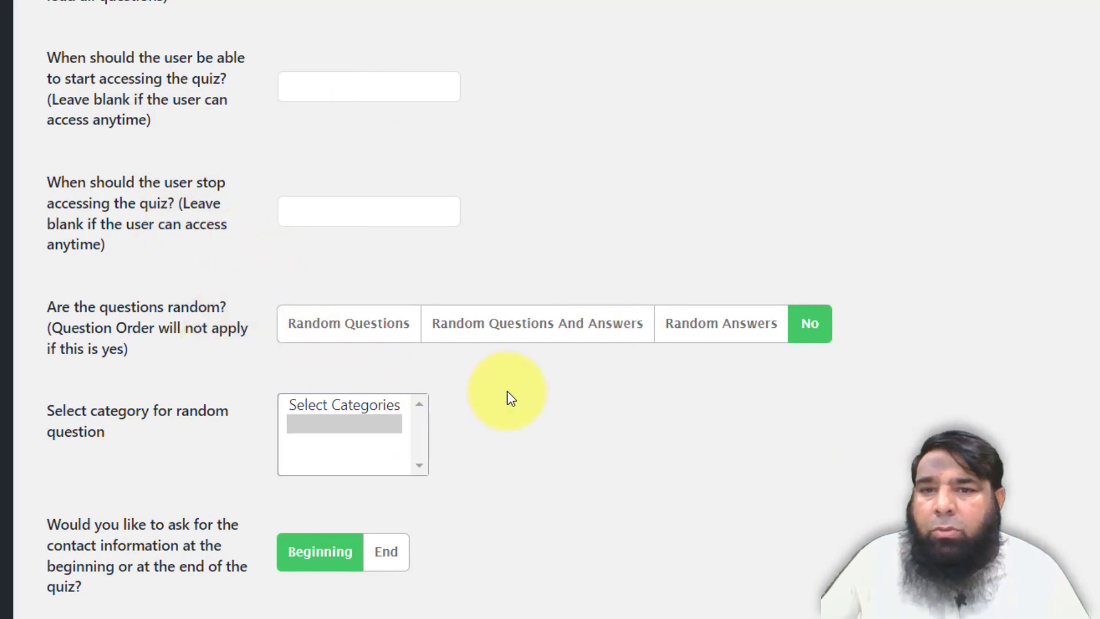
scroll(507, 391, down, 5)
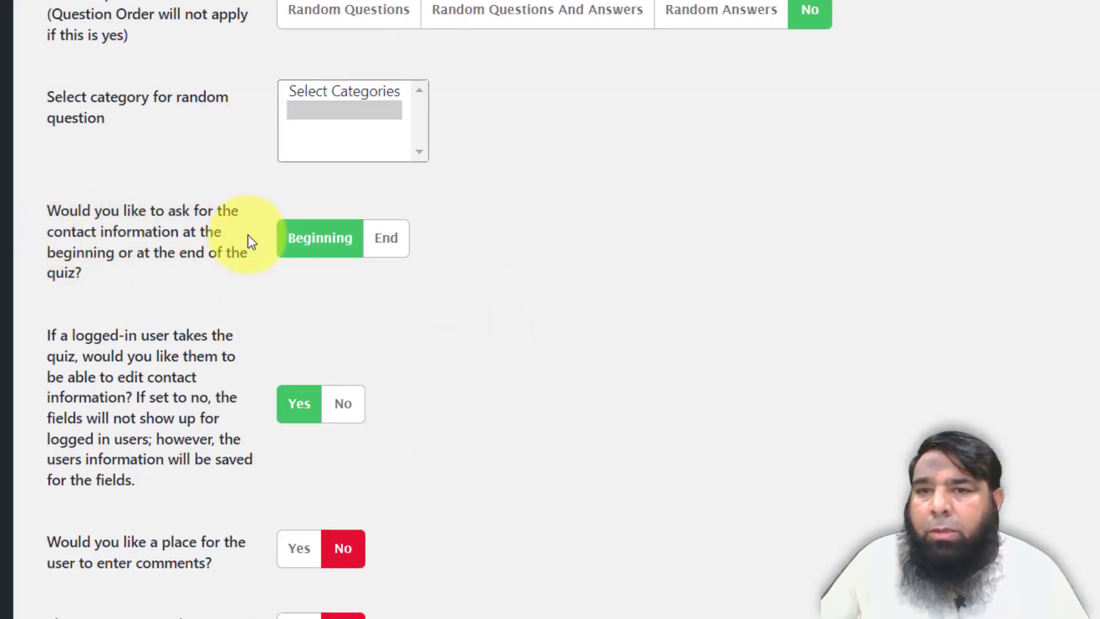
scroll(396, 358, down, 5)
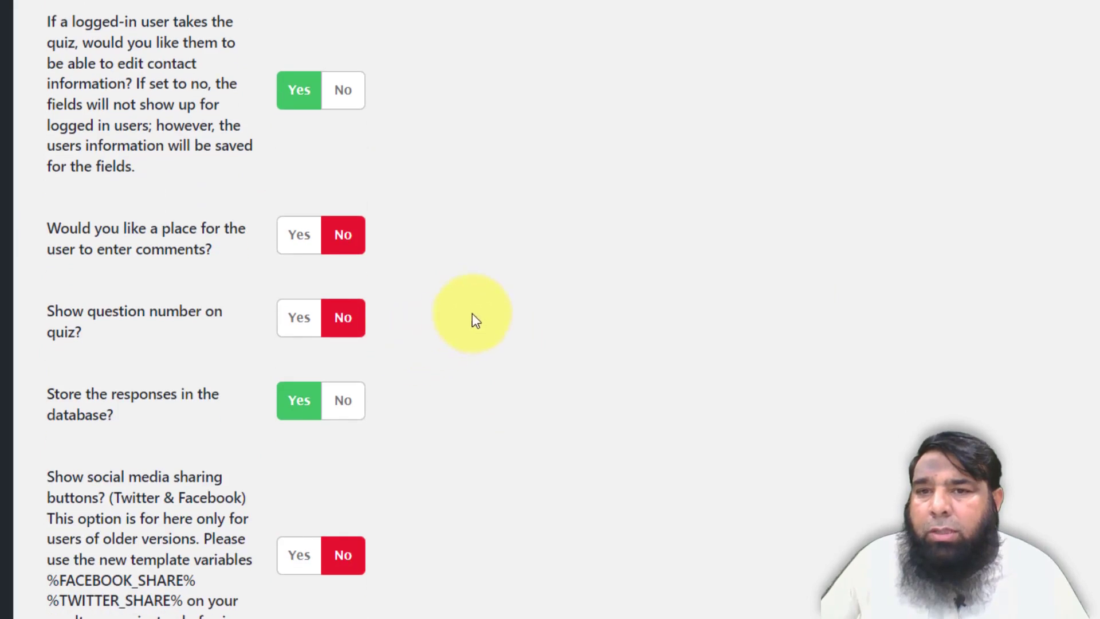
scroll(454, 319, down, 15)
click(100, 540)
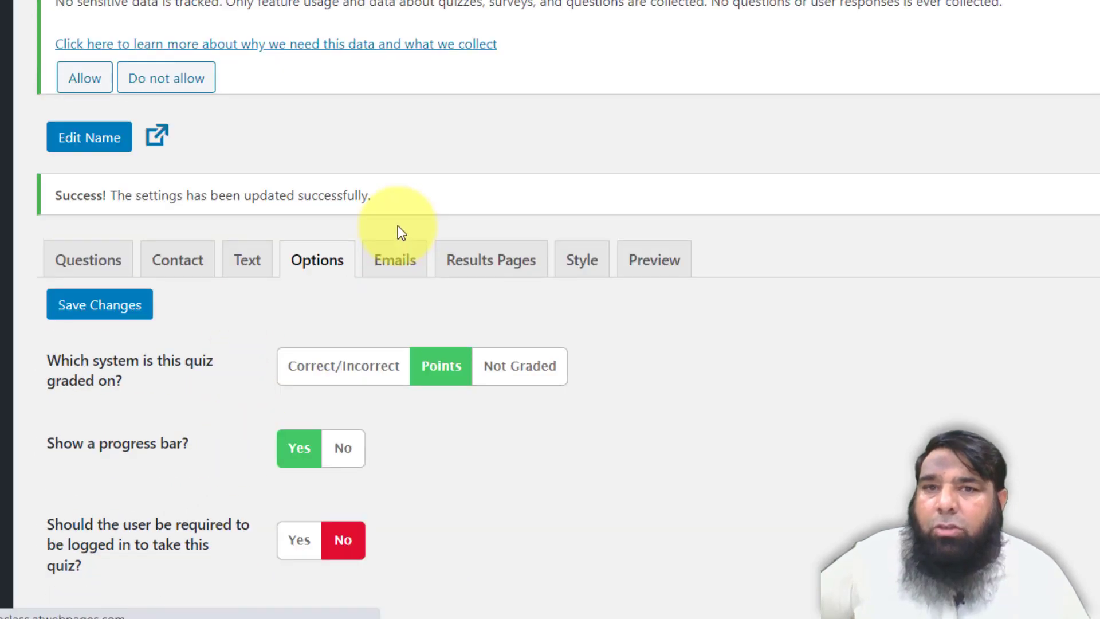
Step: Examine the quiz's result emails, including their template variables, recipients, subjects and content
click(385, 253)
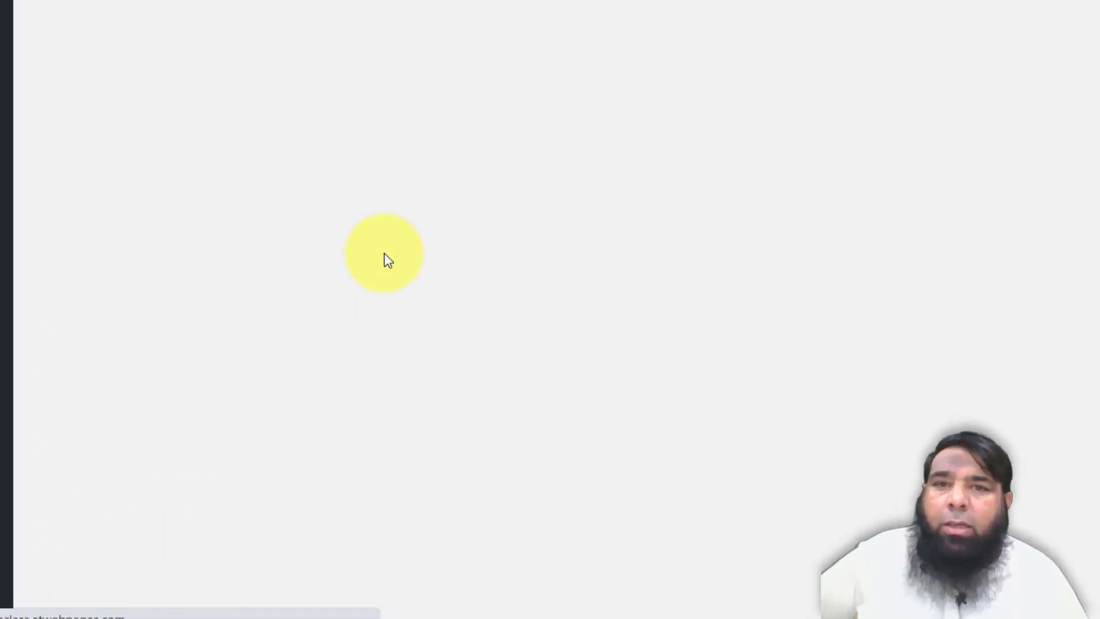
scroll(629, 297, down, 2)
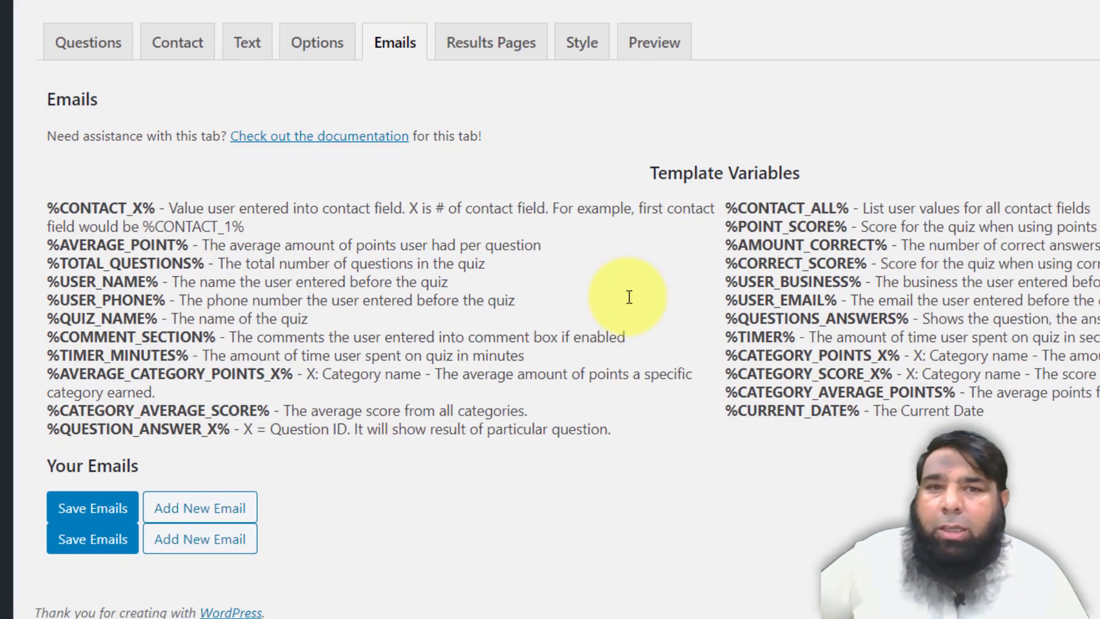
click(197, 518)
scroll(233, 454, down, 4)
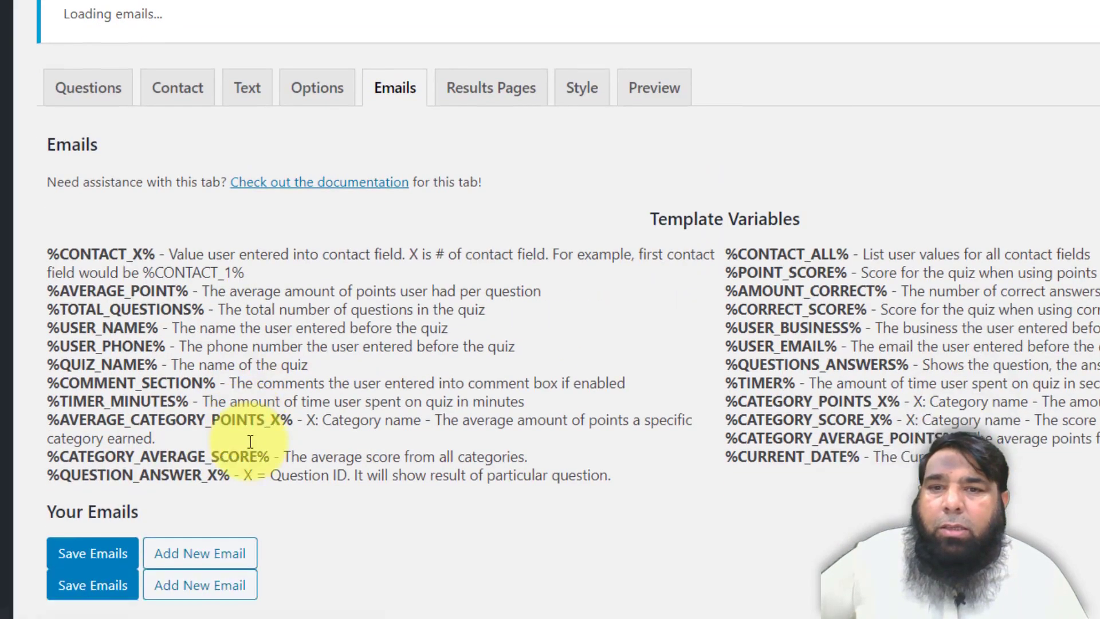
scroll(352, 383, down, 10)
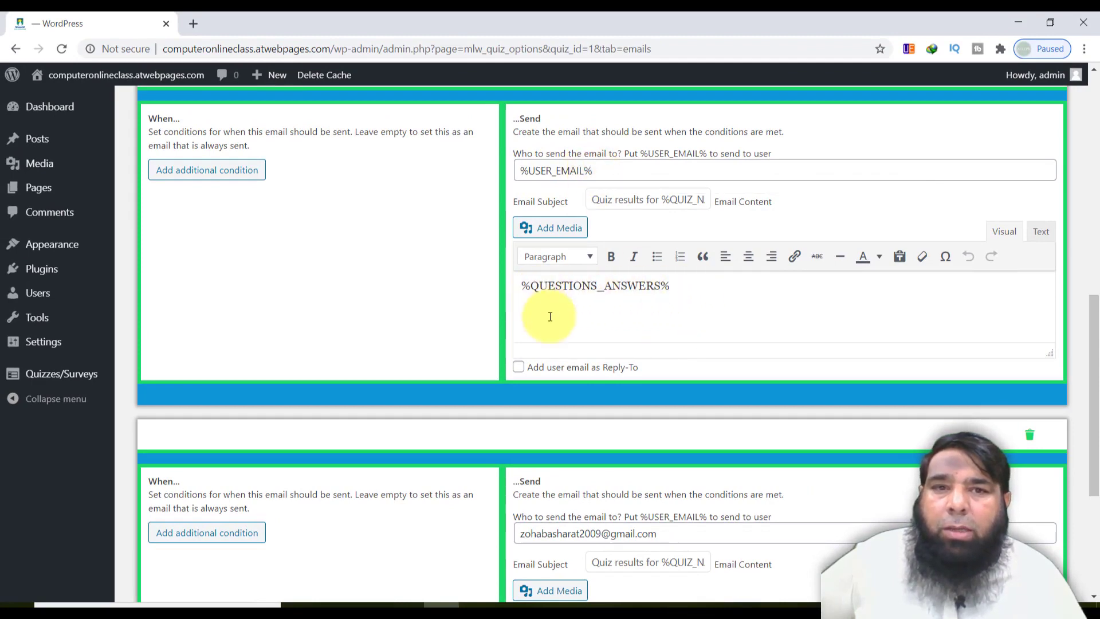
scroll(567, 356, down, 4)
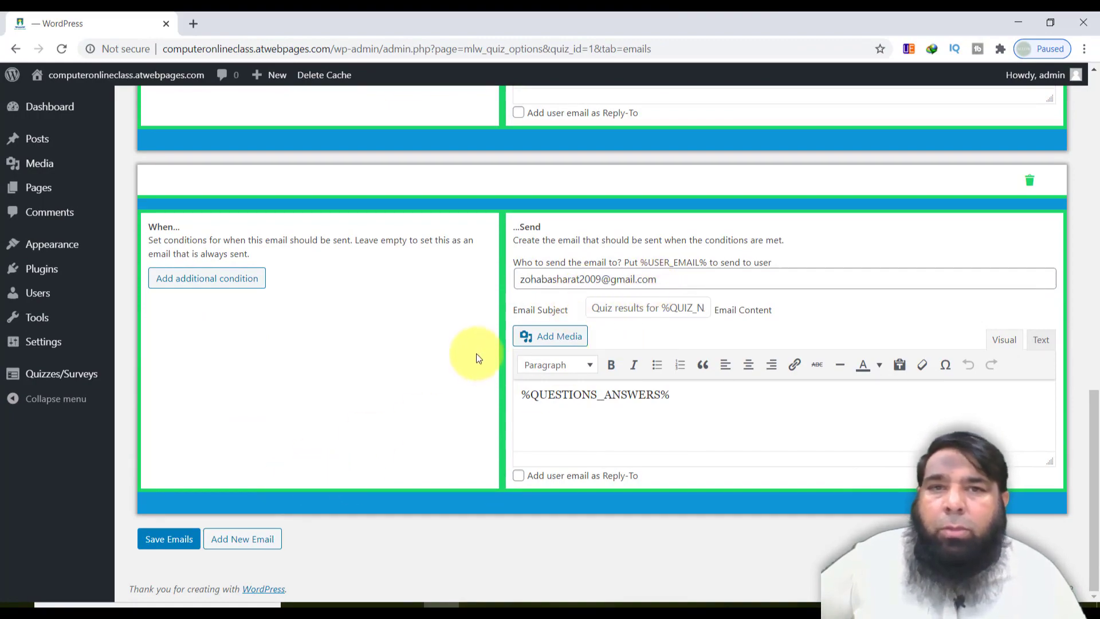
scroll(476, 352, up, 10)
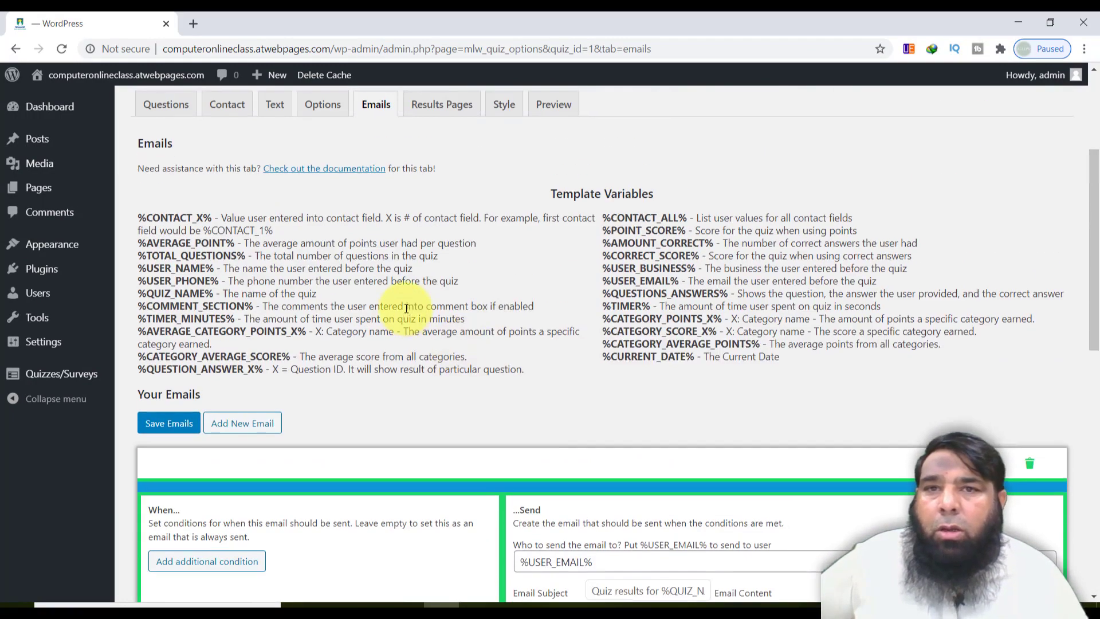
scroll(459, 342, up, 2)
Step: Review the quiz's results page conditions, message and template variables, and save the results pages
click(426, 178)
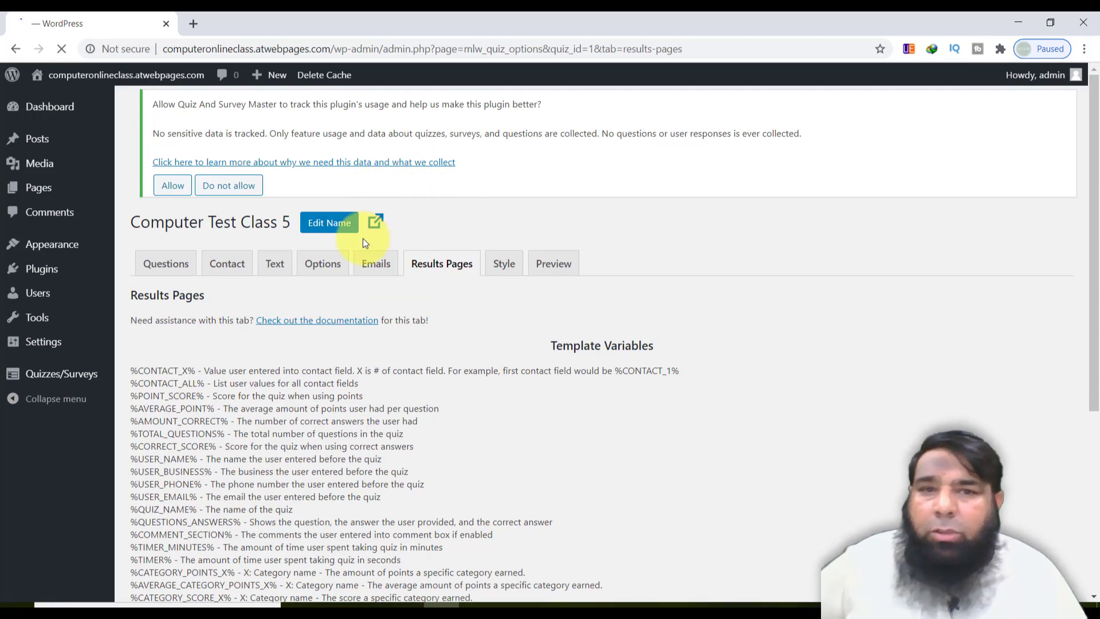
scroll(479, 328, down, 2)
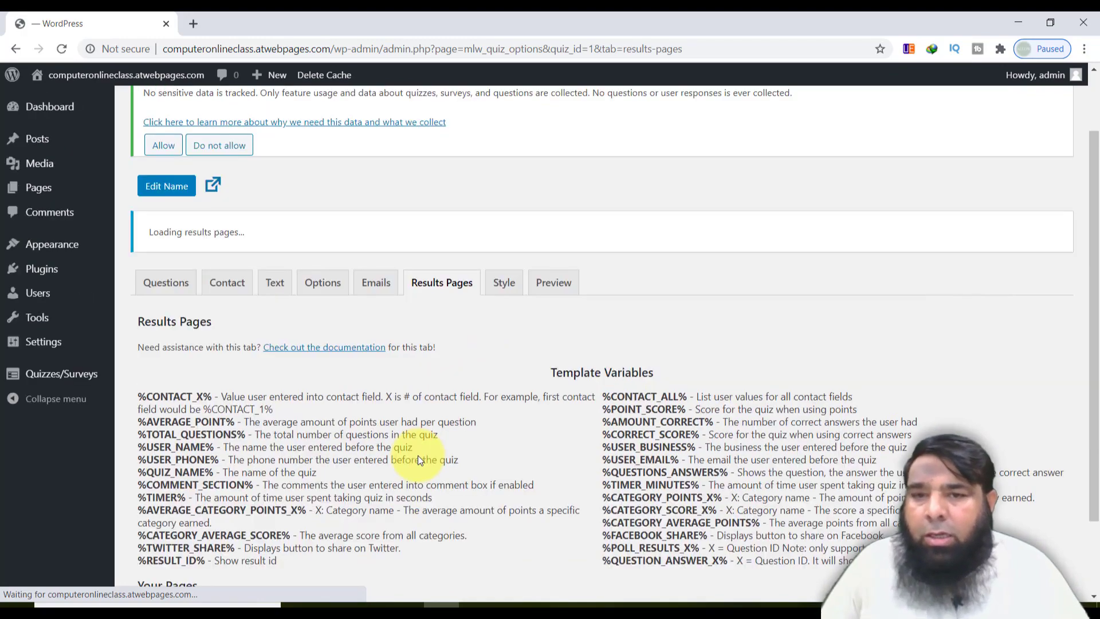
scroll(419, 441, down, 5)
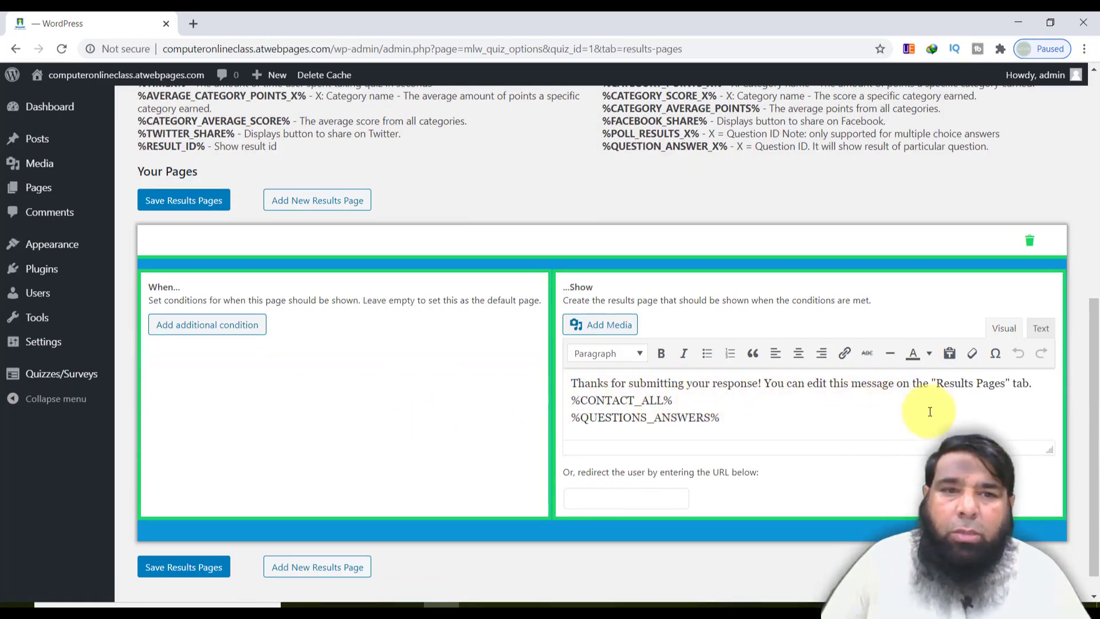
scroll(704, 424, down, 1)
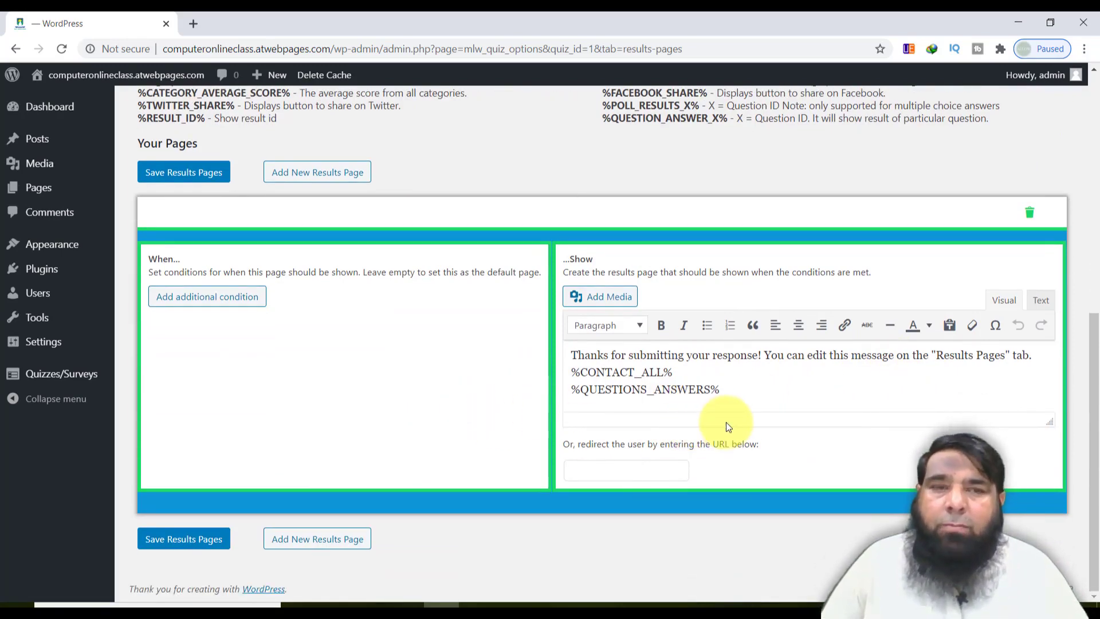
scroll(662, 398, up, 5)
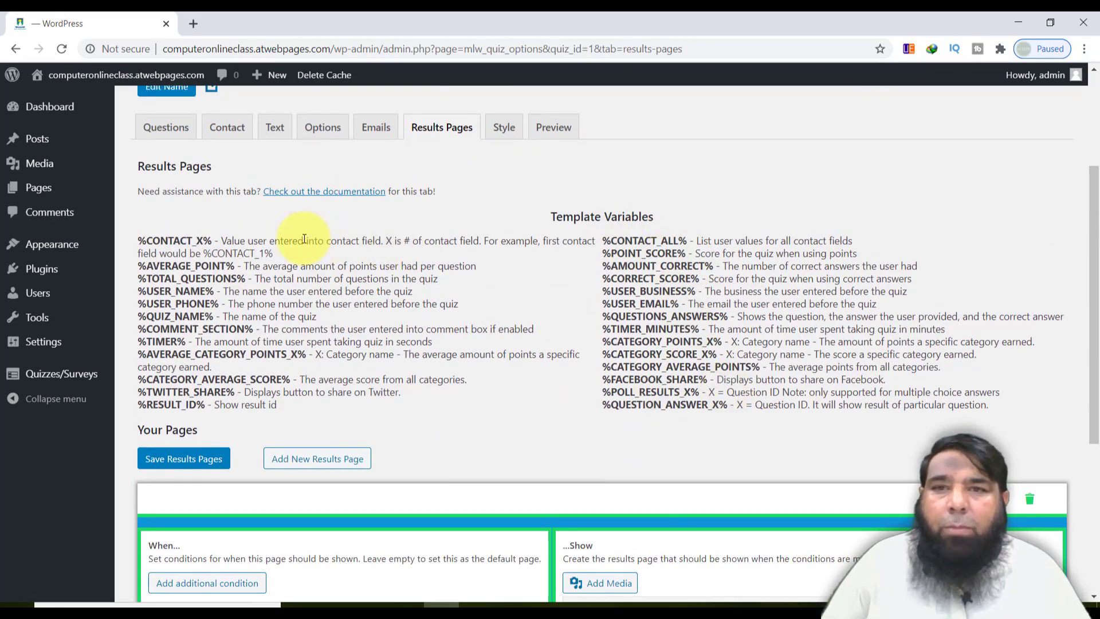
scroll(659, 542, down, 5)
scroll(659, 542, up, 8)
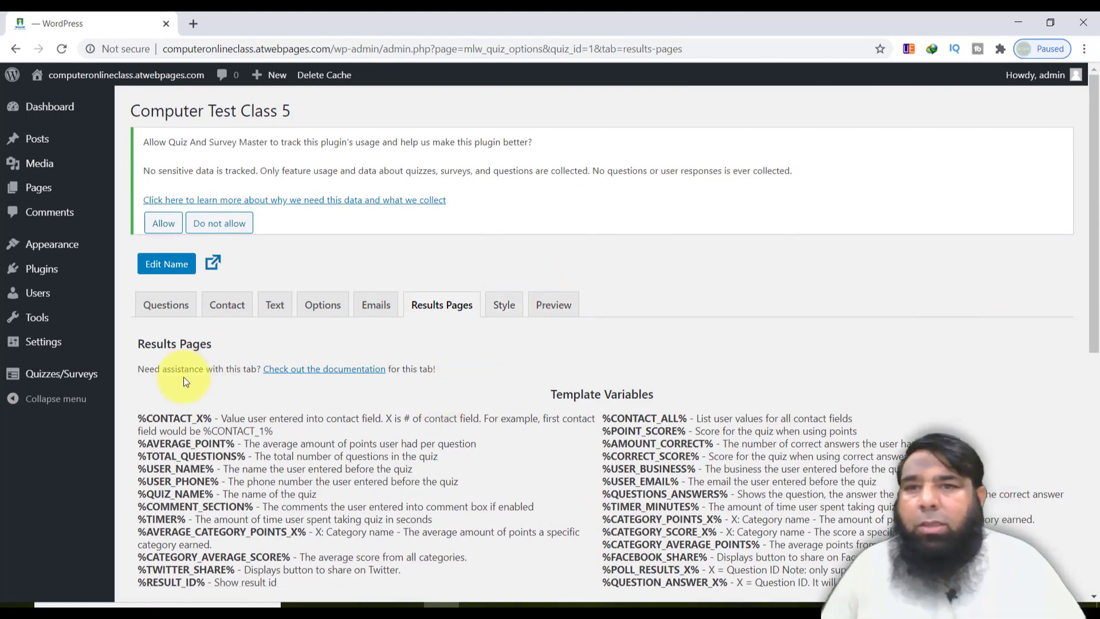
scroll(183, 376, down, 8)
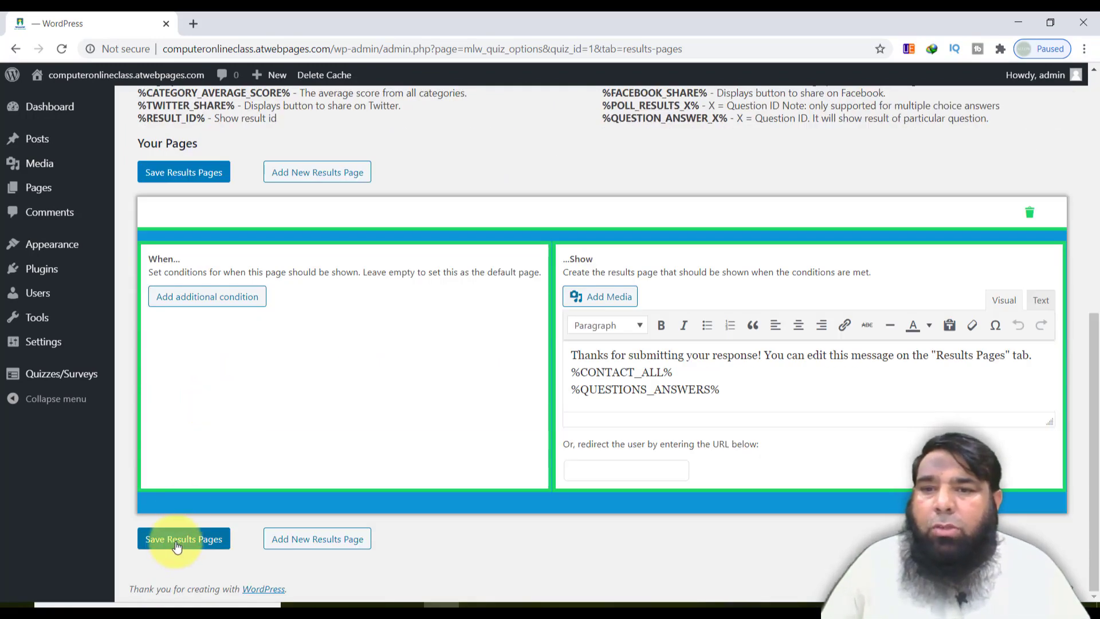
click(177, 547)
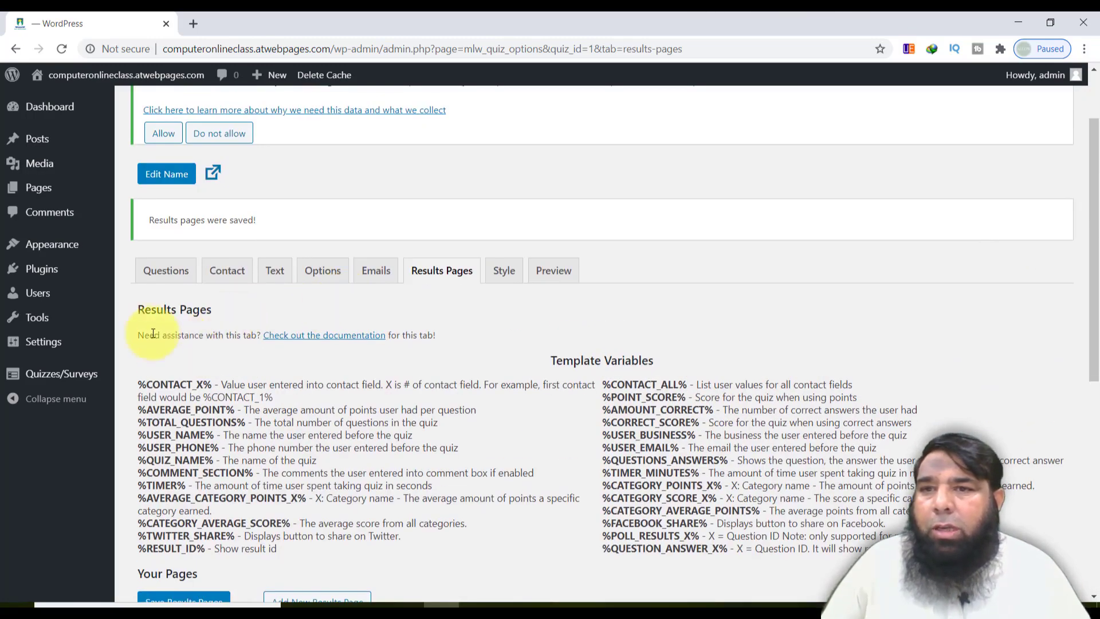
Step: Copy the embed shortcode of the Computer Test Class 5 quiz from the quizzes list and close the shortcode dialog
mouse_move(44, 375)
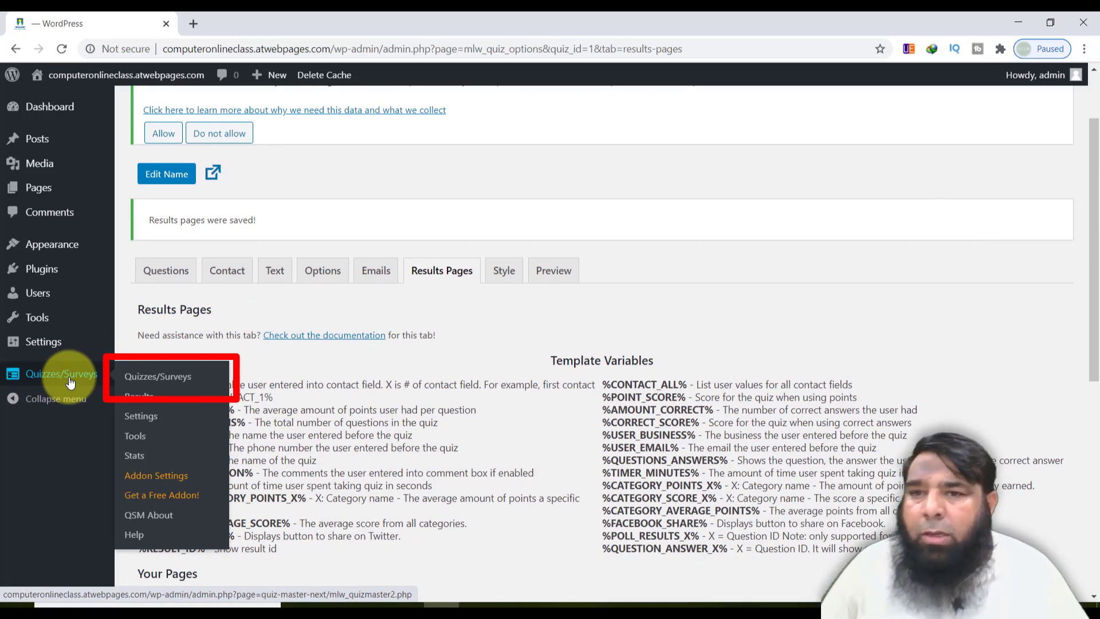
click(70, 382)
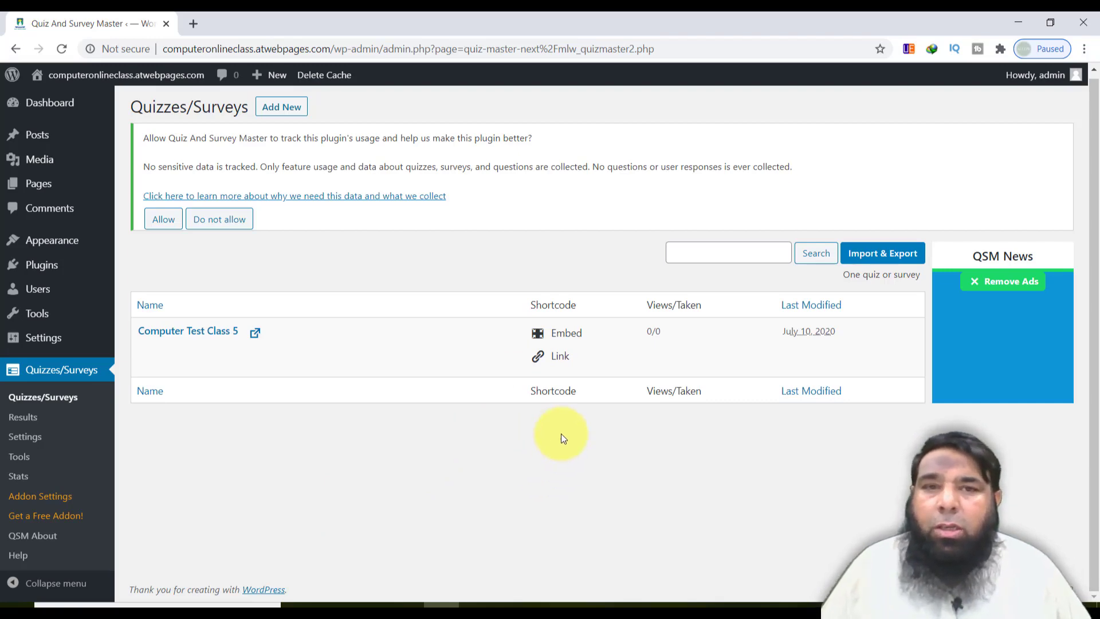
click(571, 339)
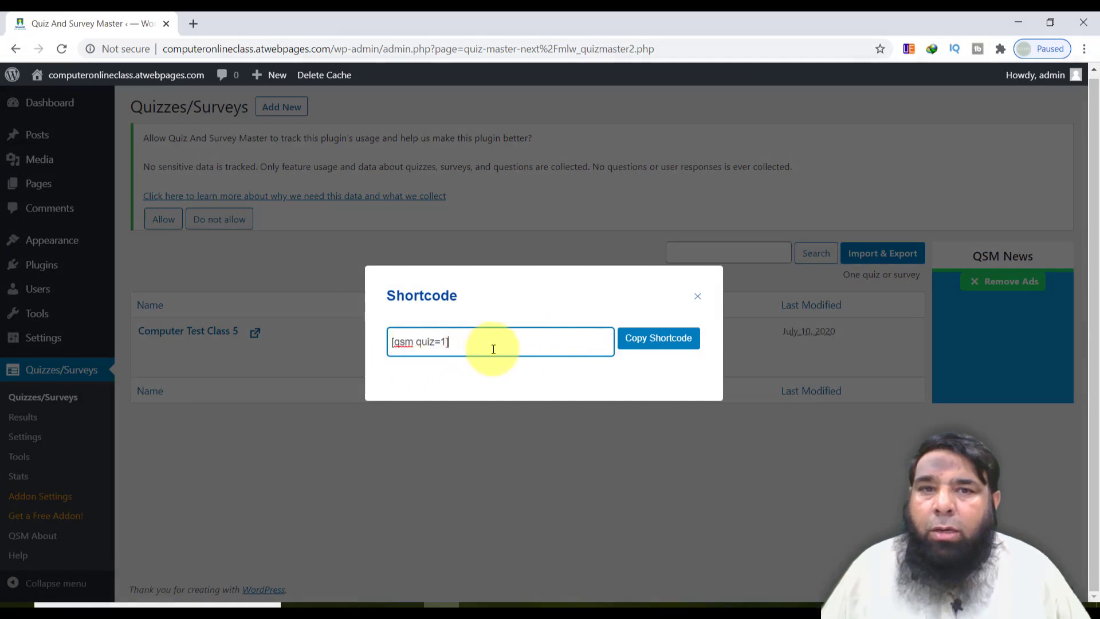
click(647, 339)
key(ctrl+c)
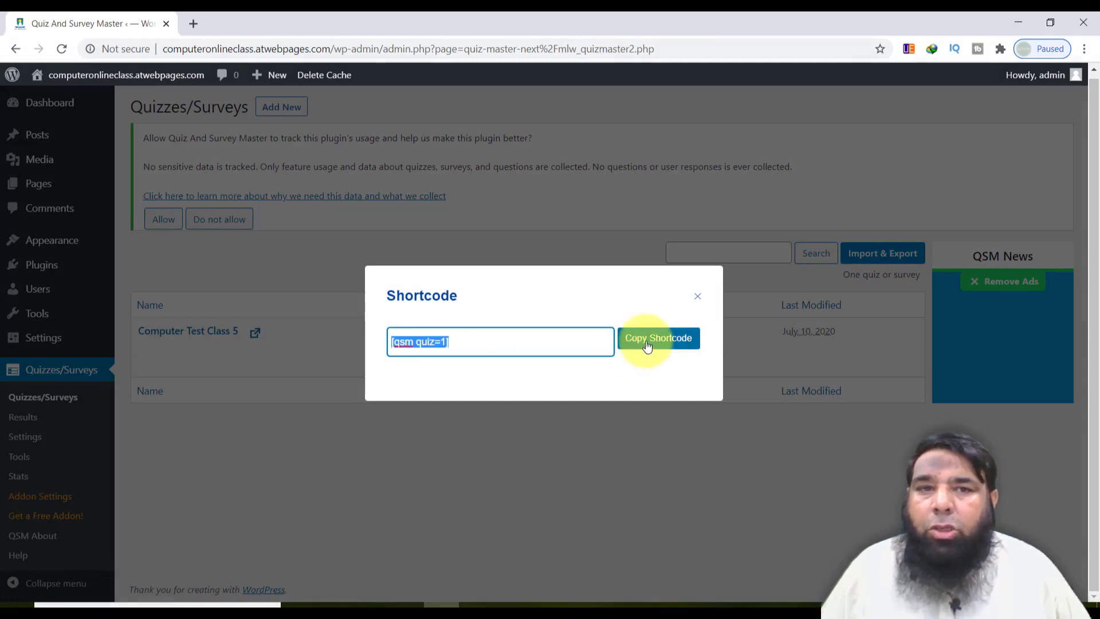
click(697, 296)
Step: Add a new page with the title "Test Computer Class Five"
mouse_move(66, 183)
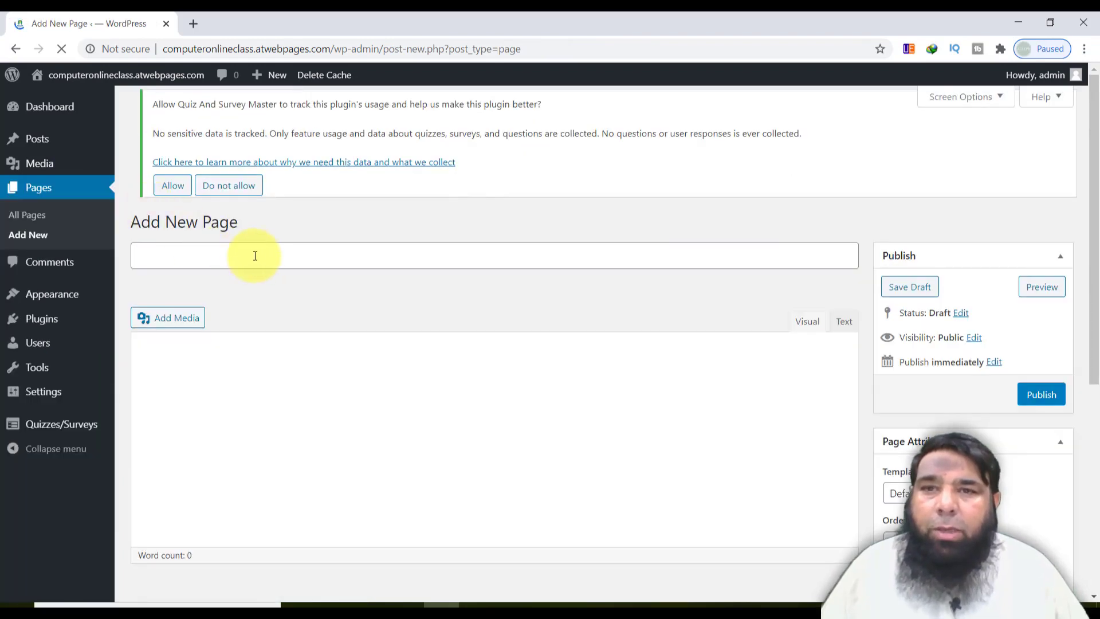
click(255, 255)
text(Te)
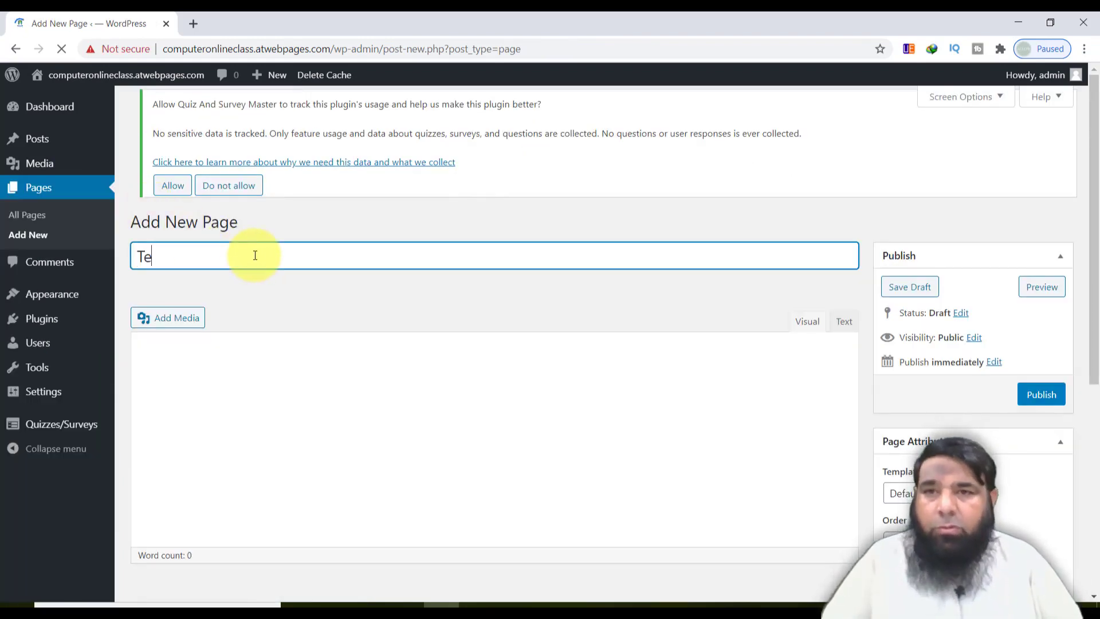
text(st Comp)
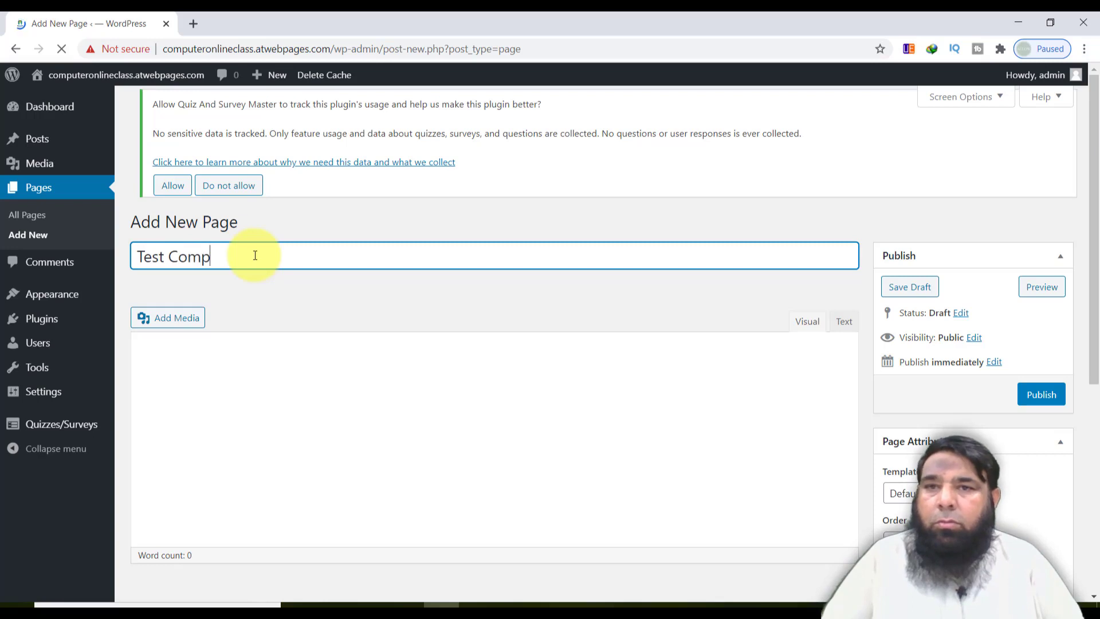
text(uter C)
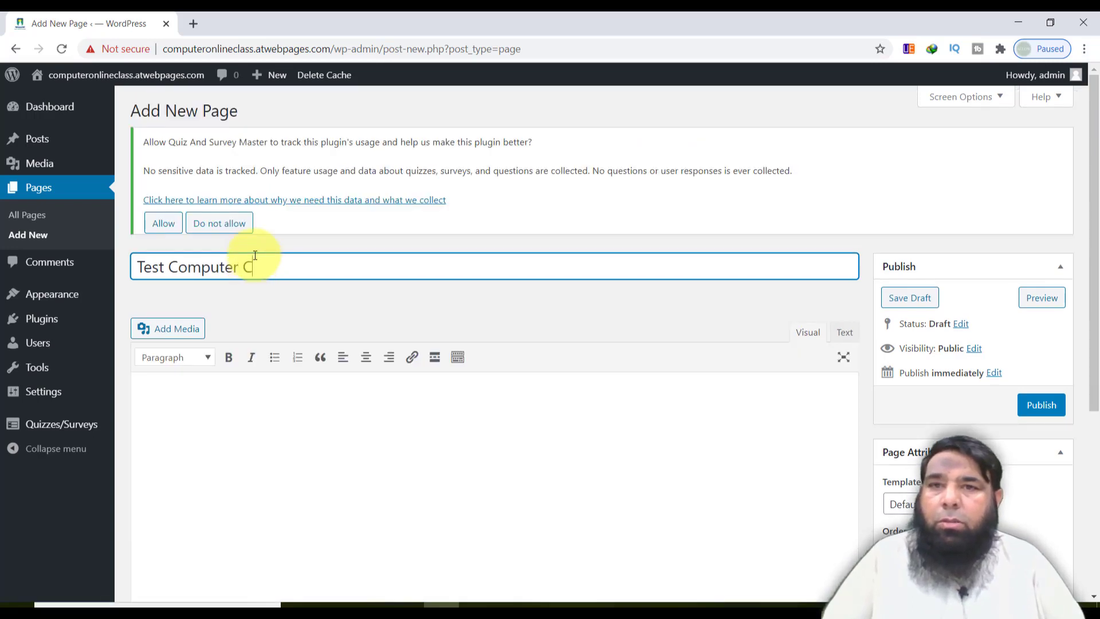
text(lass F)
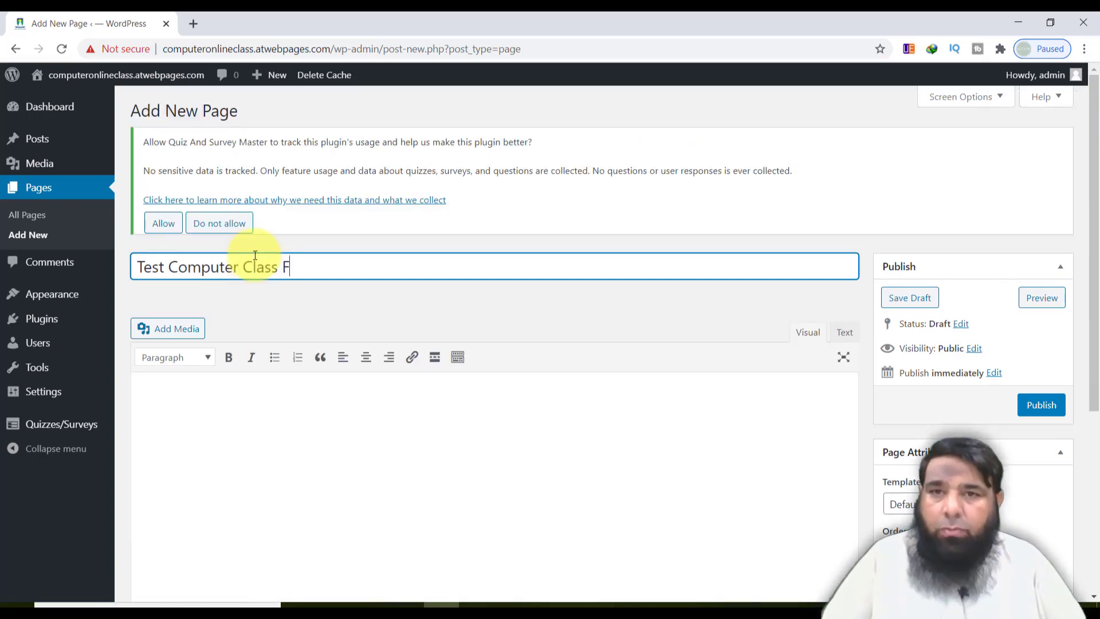
text(ive)
Step: Insert the copied quiz shortcode [qsm quiz=1] into the page body and publish the page
click(200, 393)
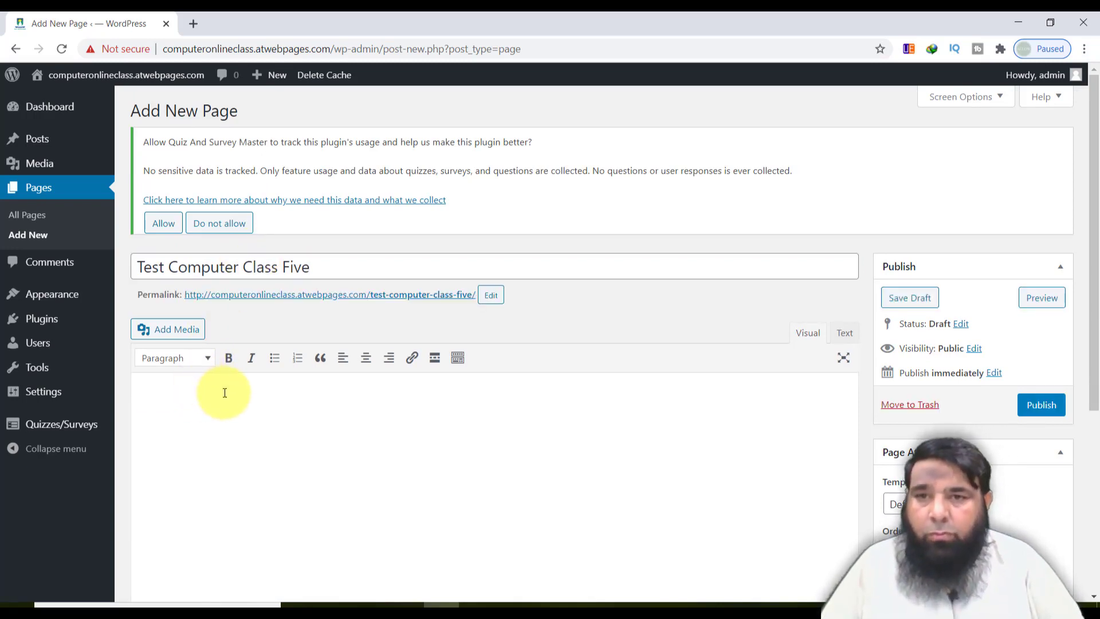
key(ctrl+v)
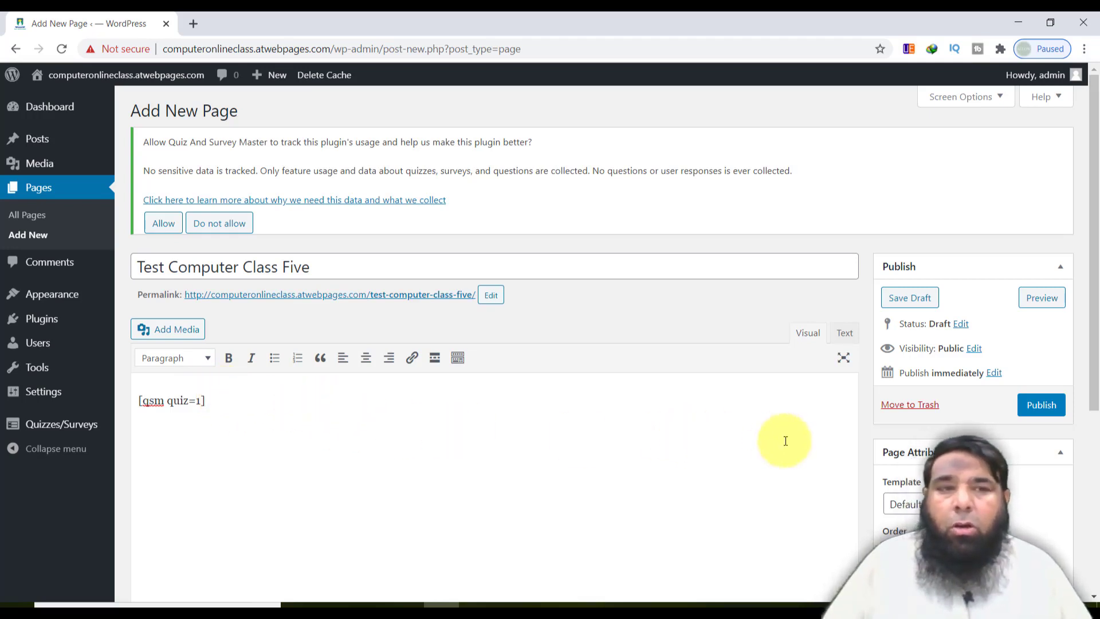
click(1039, 405)
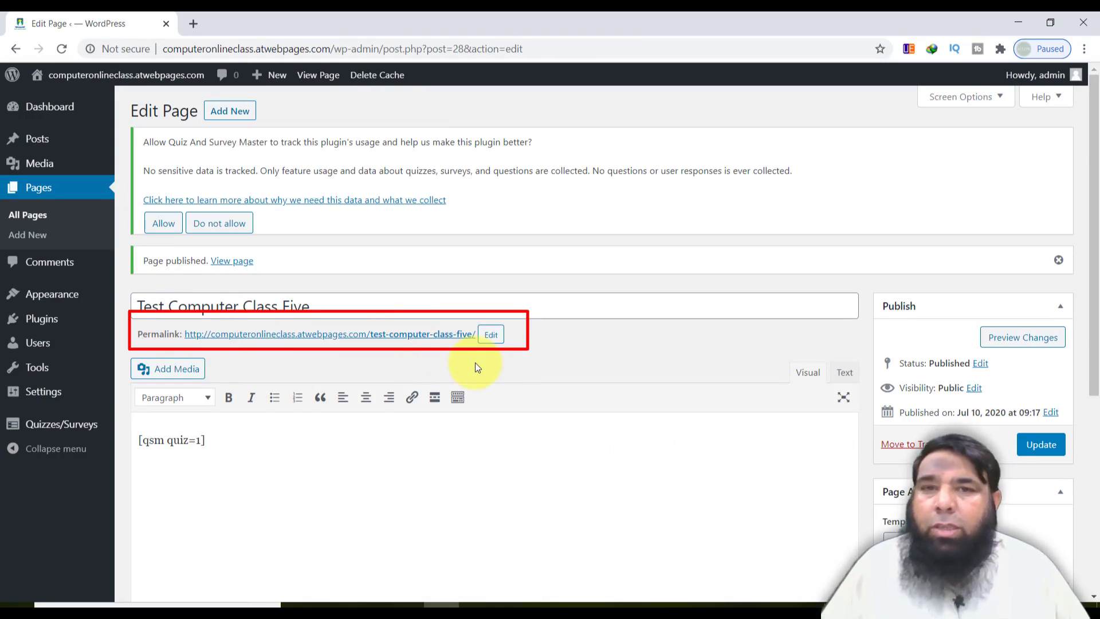
Step: View the published page, fill in the participant's name and phone number, and proceed to the quiz questions
click(424, 334)
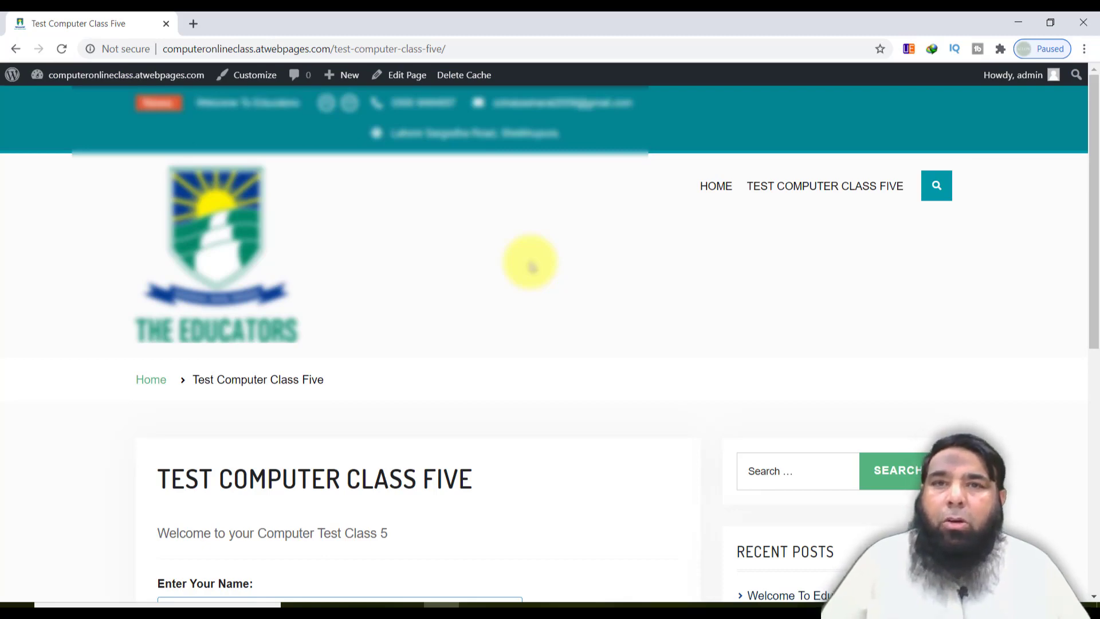
scroll(530, 264, down, 2)
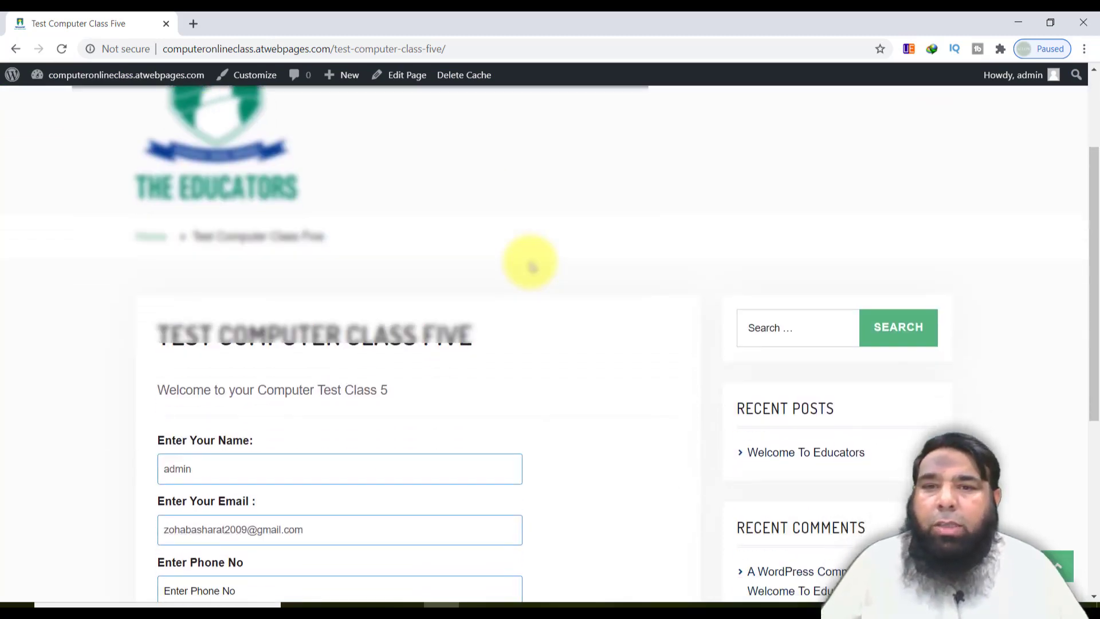
scroll(530, 264, down, 2)
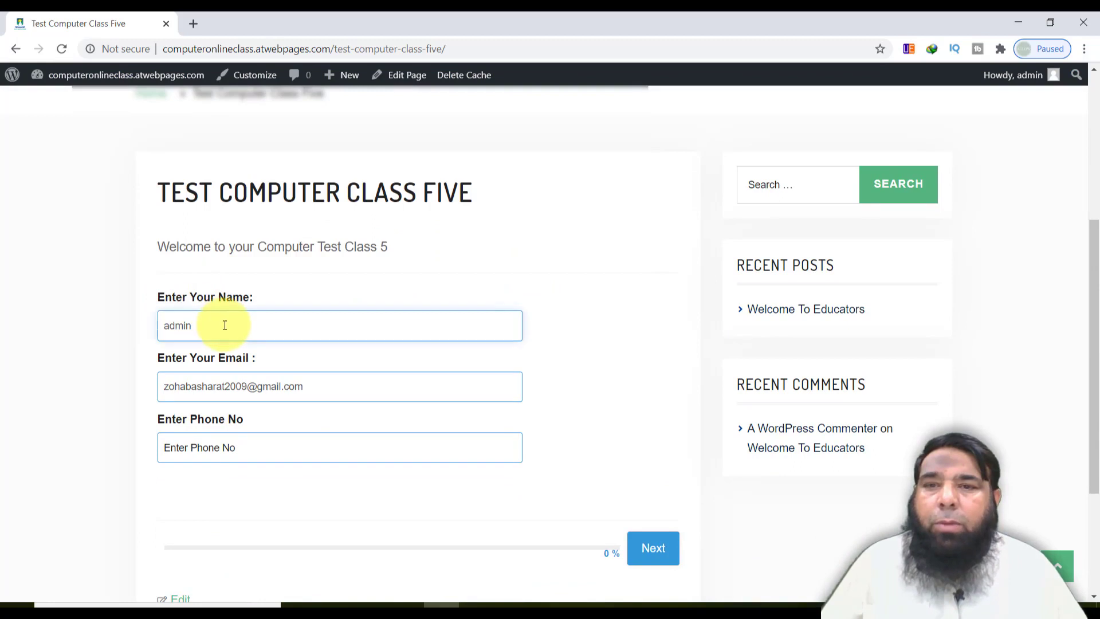
drag(221, 321, 58, 333)
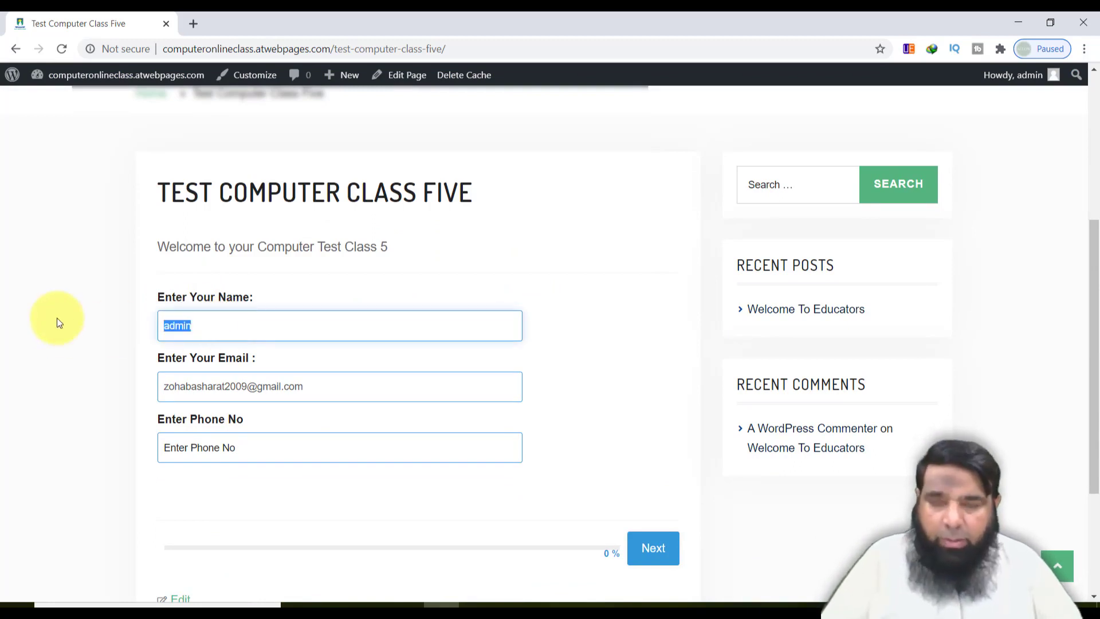
text(Shahid)
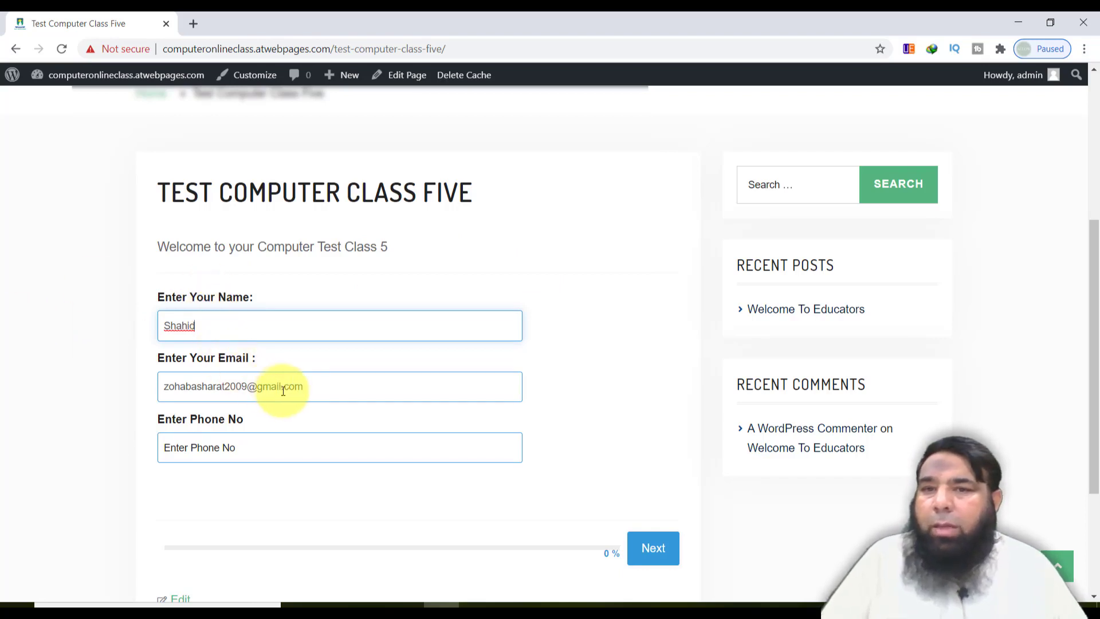
click(252, 445)
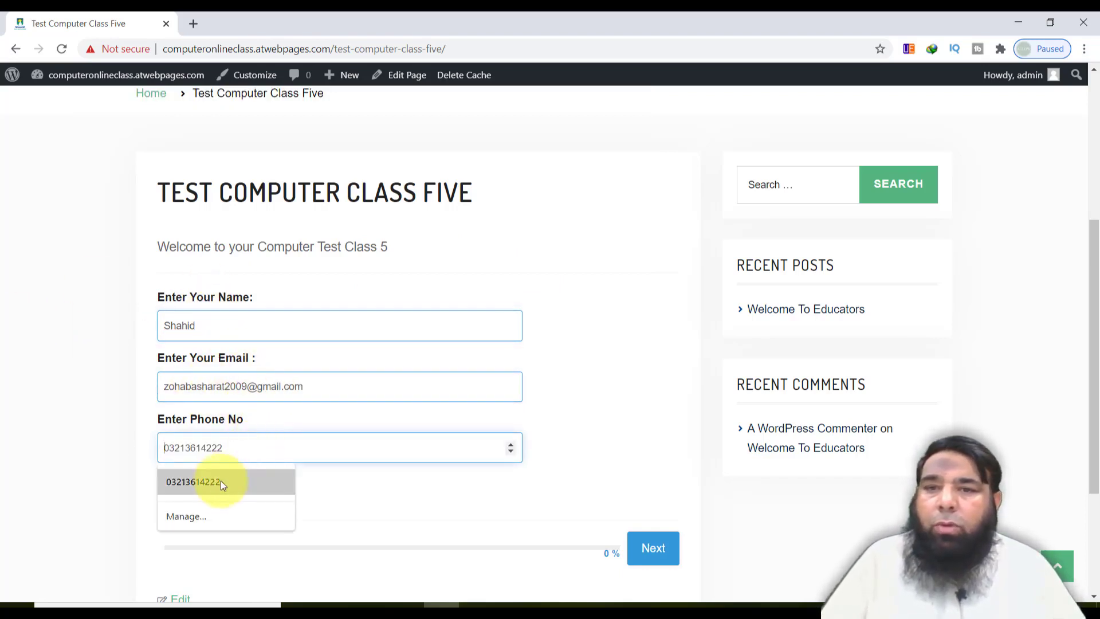
click(221, 480)
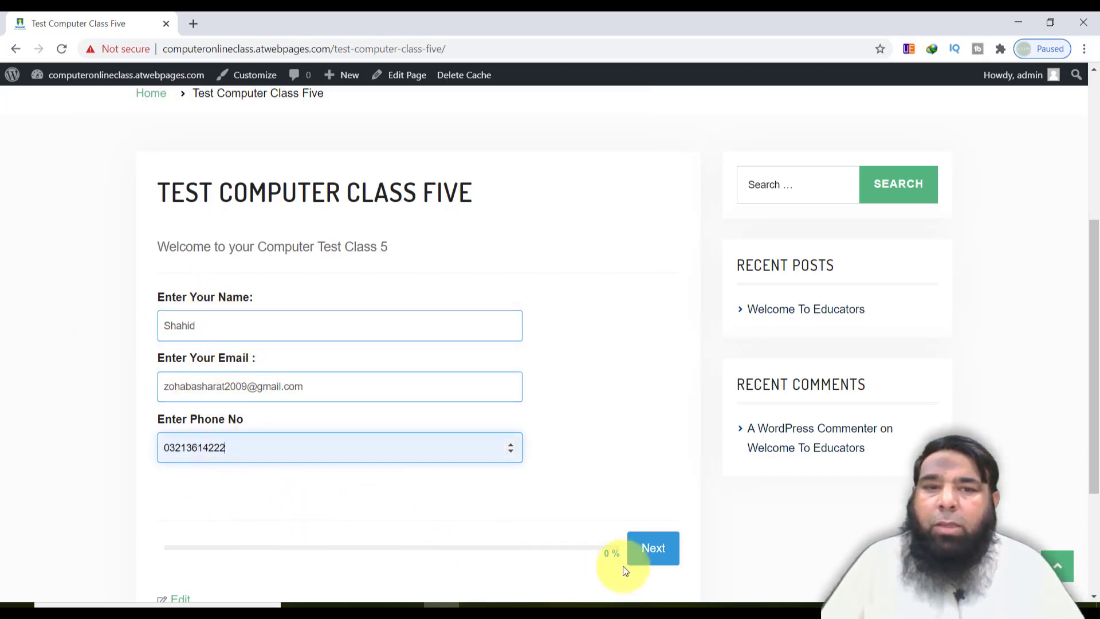
click(649, 548)
Step: Answer Central Processing Unit for CPU, No for RAM and Yes for the printer question, then submit the quiz and review the results
scroll(648, 551, down, 1)
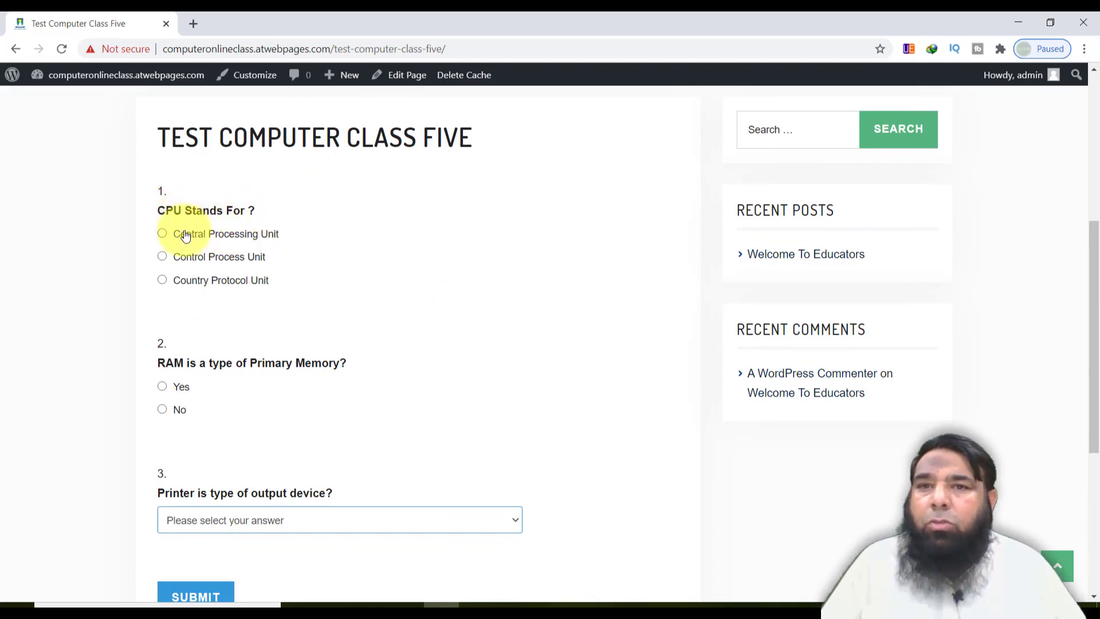
click(163, 232)
scroll(320, 275, down, 3)
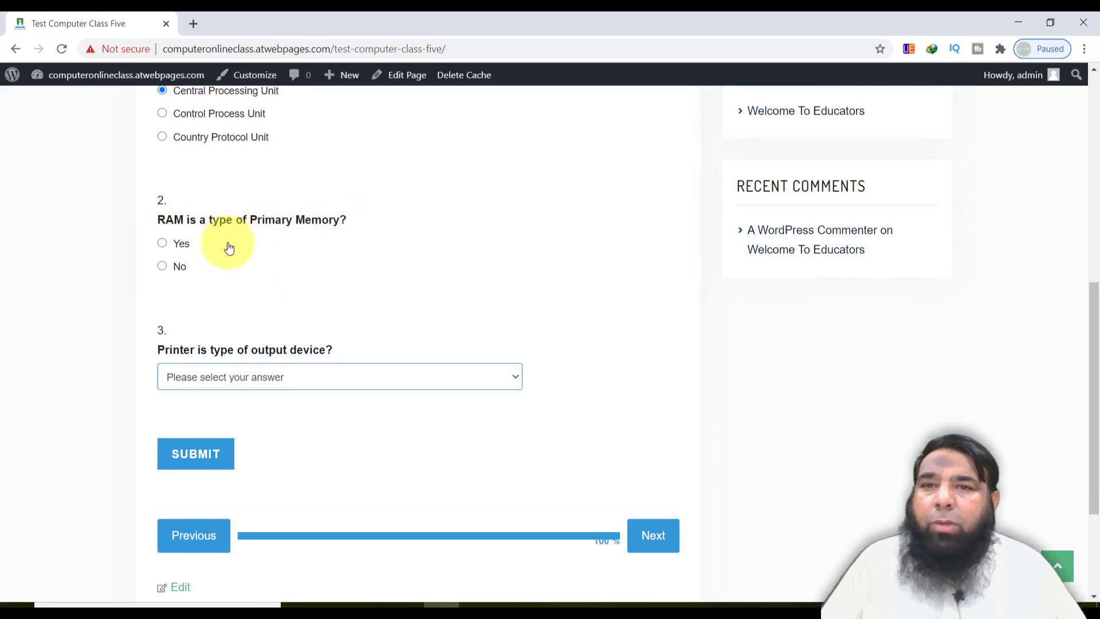
click(163, 267)
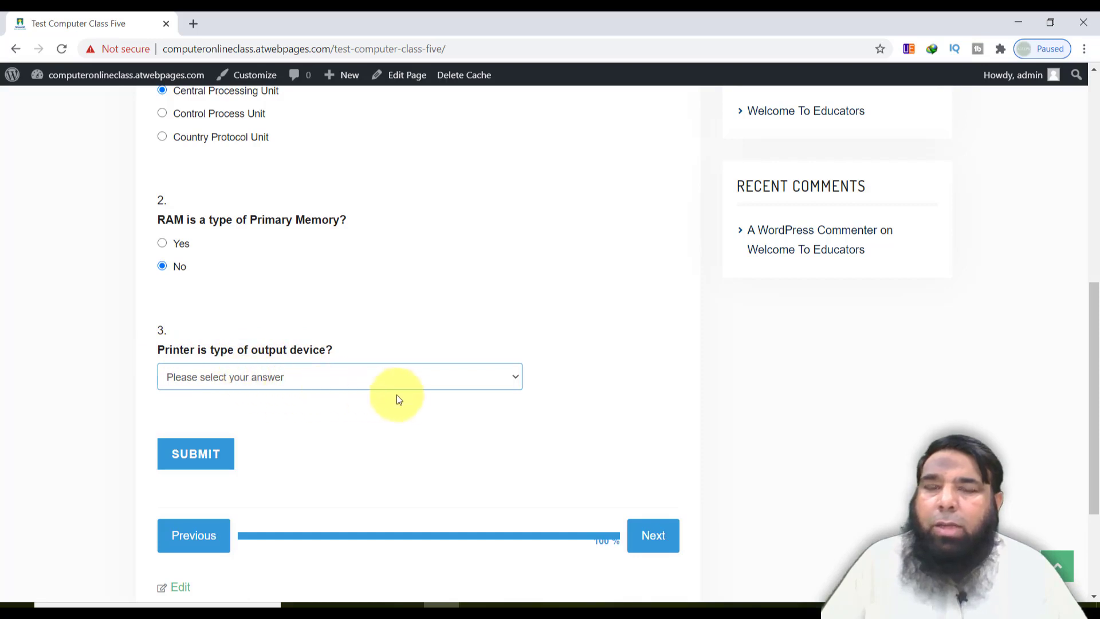
click(514, 378)
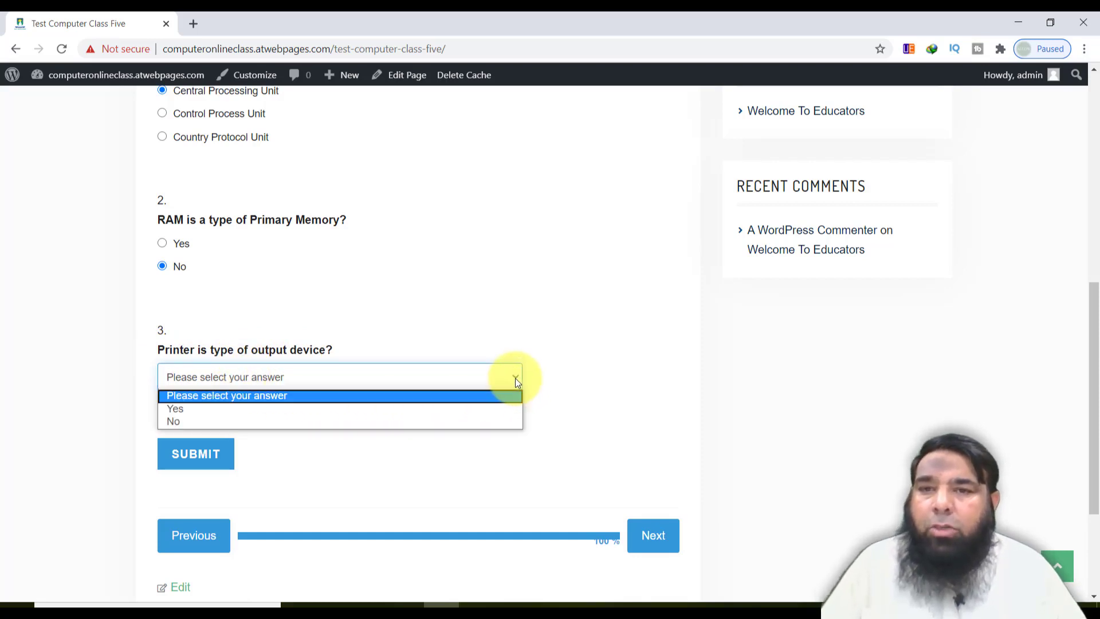
click(465, 409)
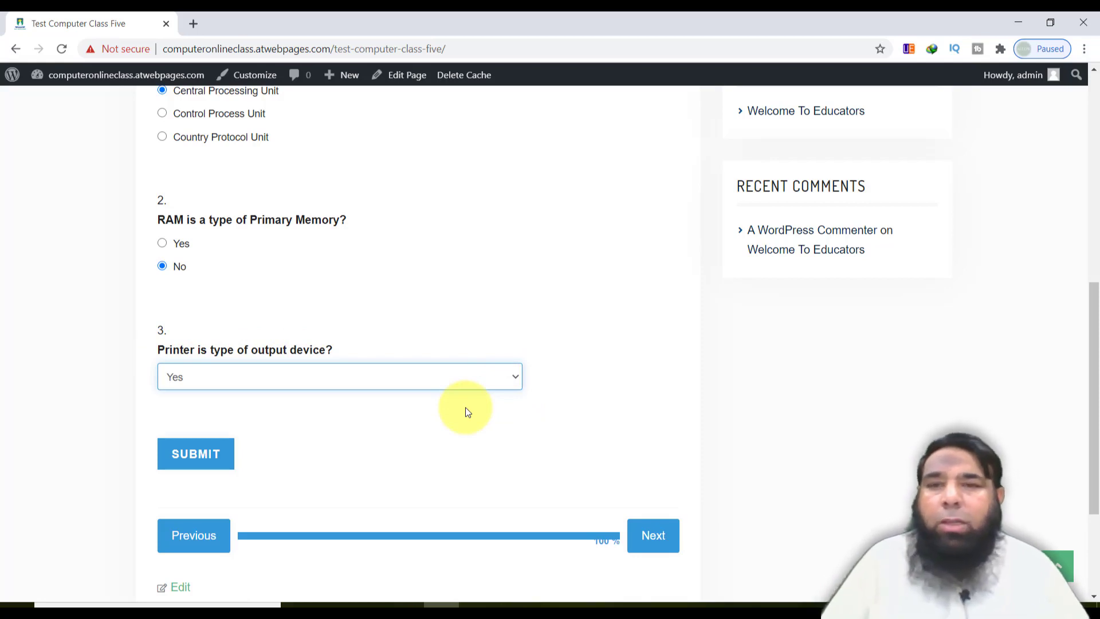
click(207, 456)
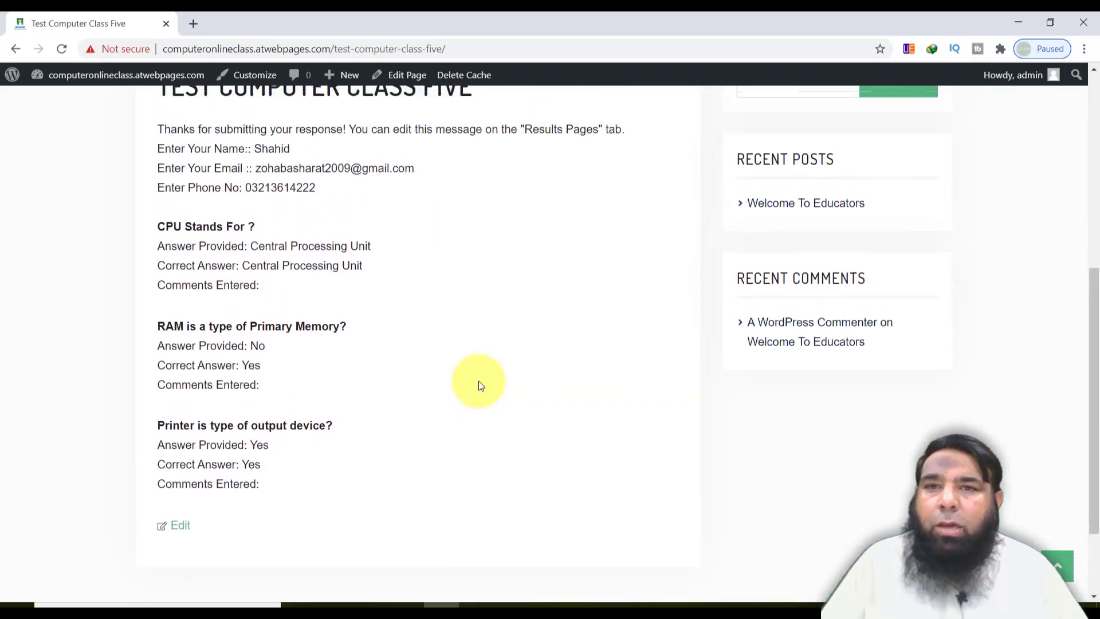
scroll(480, 385, up, 1)
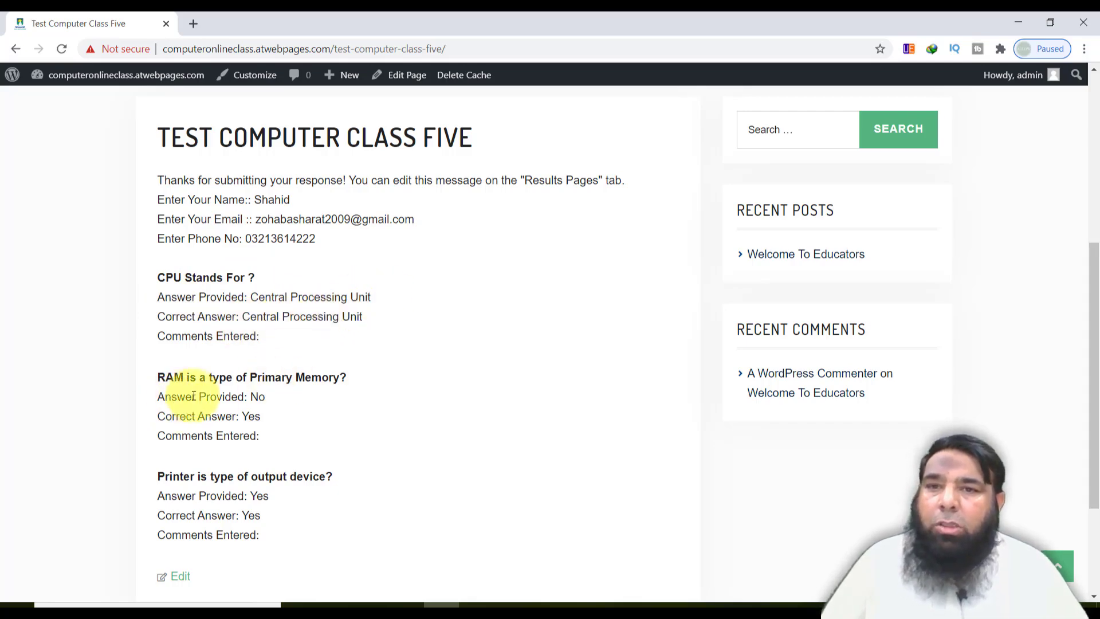
scroll(255, 403, down, 2)
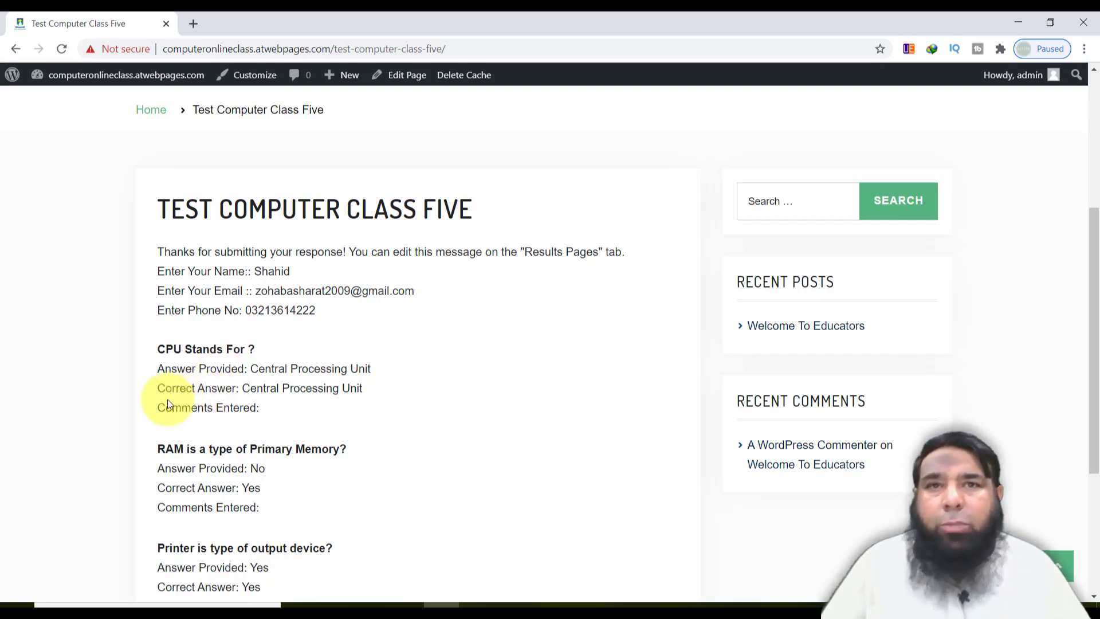
Step: Return to the WordPress admin and open the Quizzes/Surveys results list to check the submitted attempt
click(15, 49)
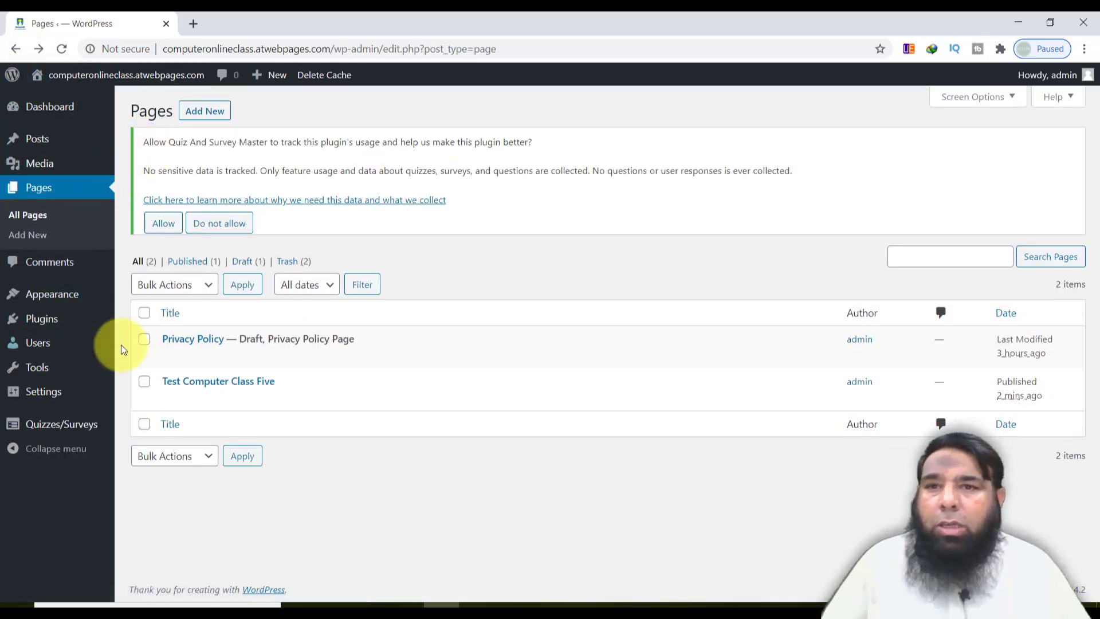
mouse_move(79, 351)
mouse_move(49, 423)
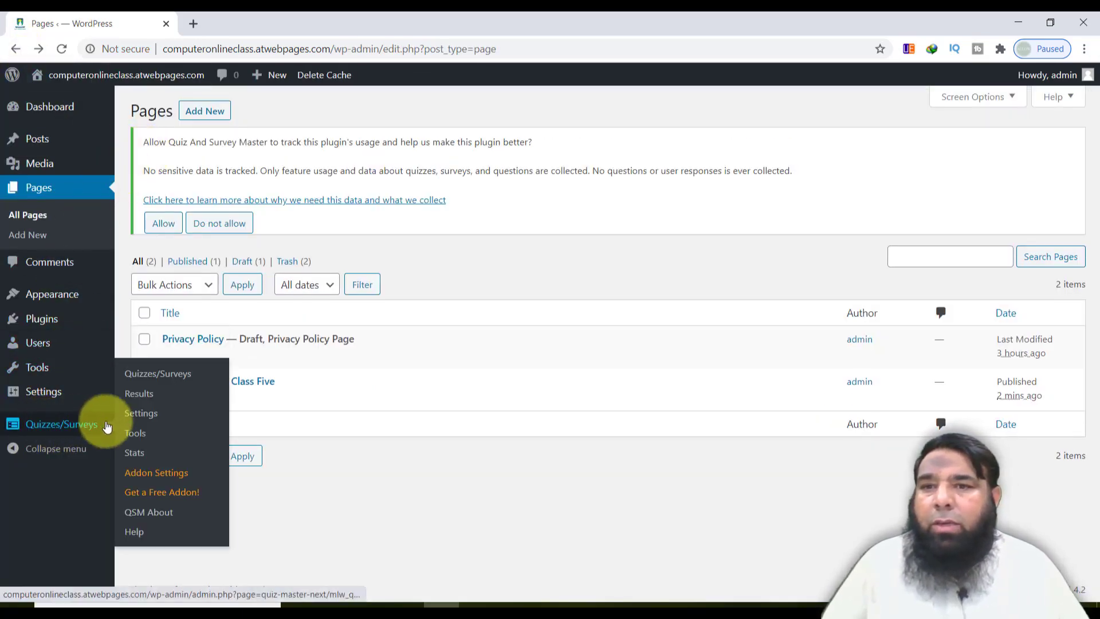
click(151, 395)
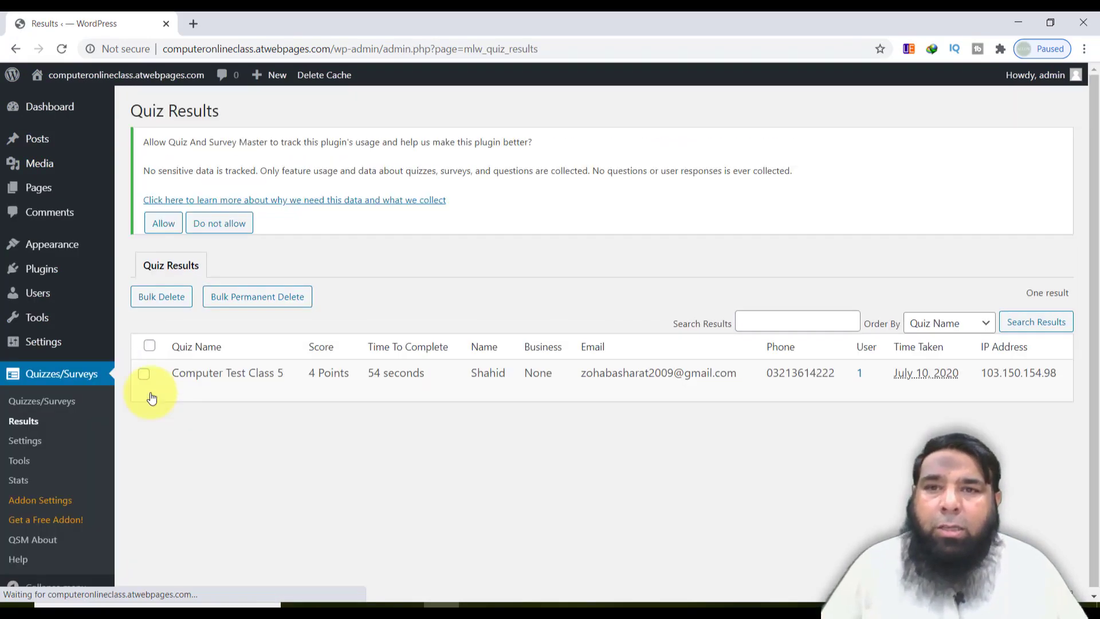
mouse_move(197, 393)
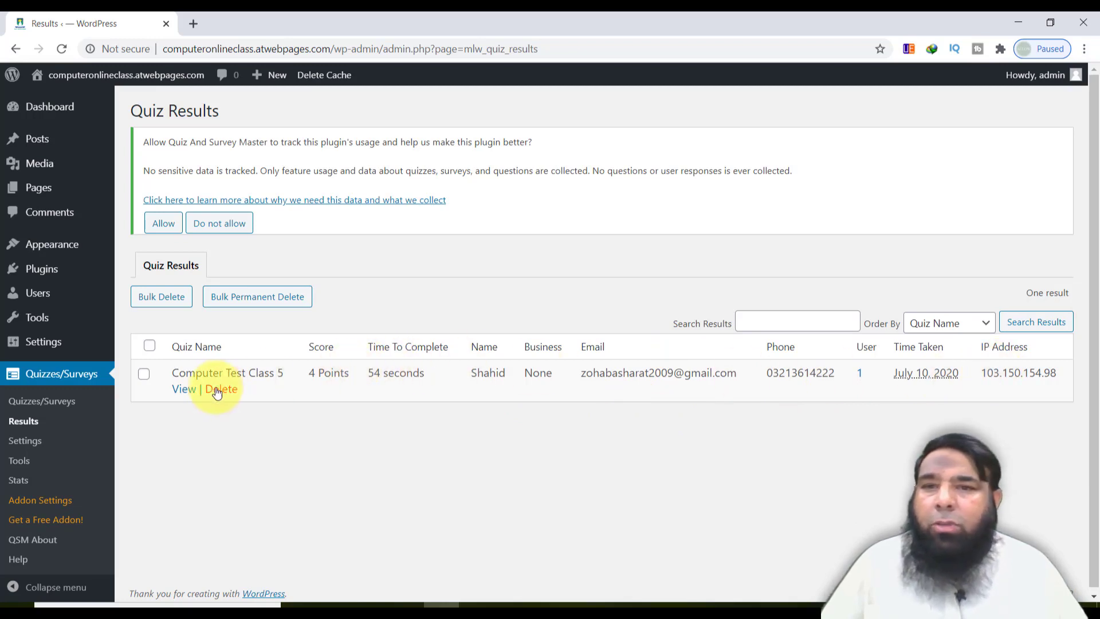
Step: Examine the details of the Computer Test Class 5 result, including the contact information, score and answers provided
click(184, 389)
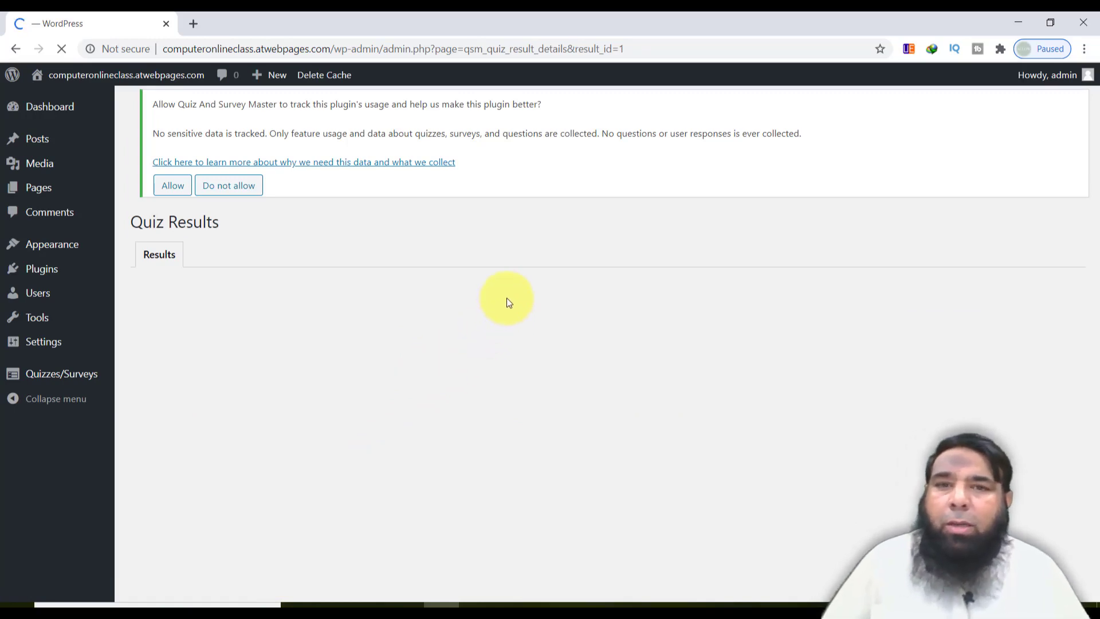
scroll(307, 354, down, 5)
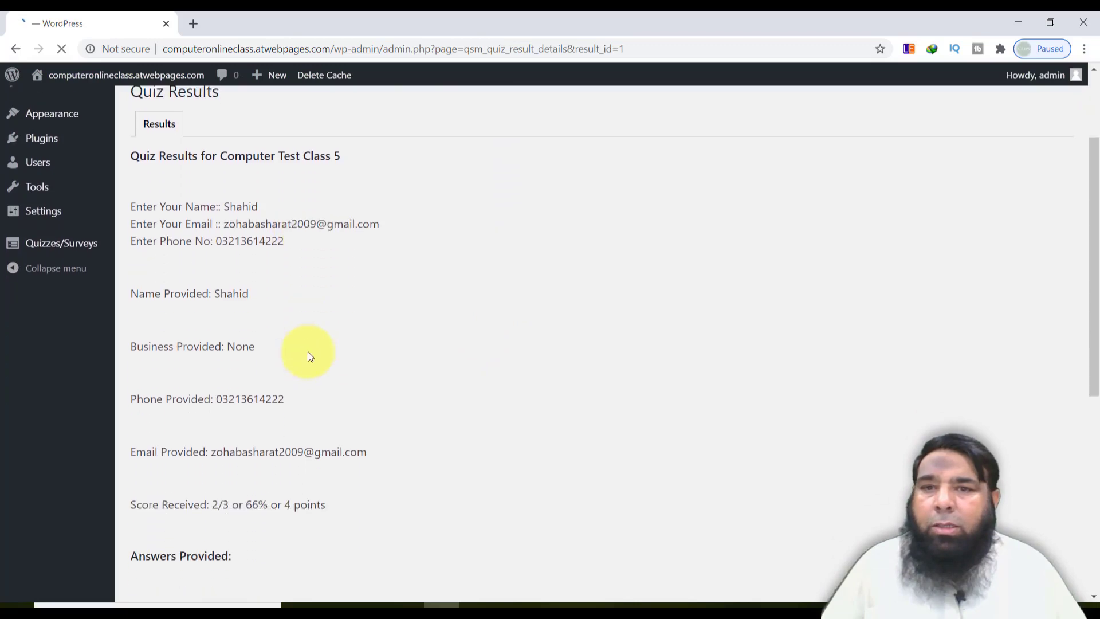
scroll(309, 352, down, 4)
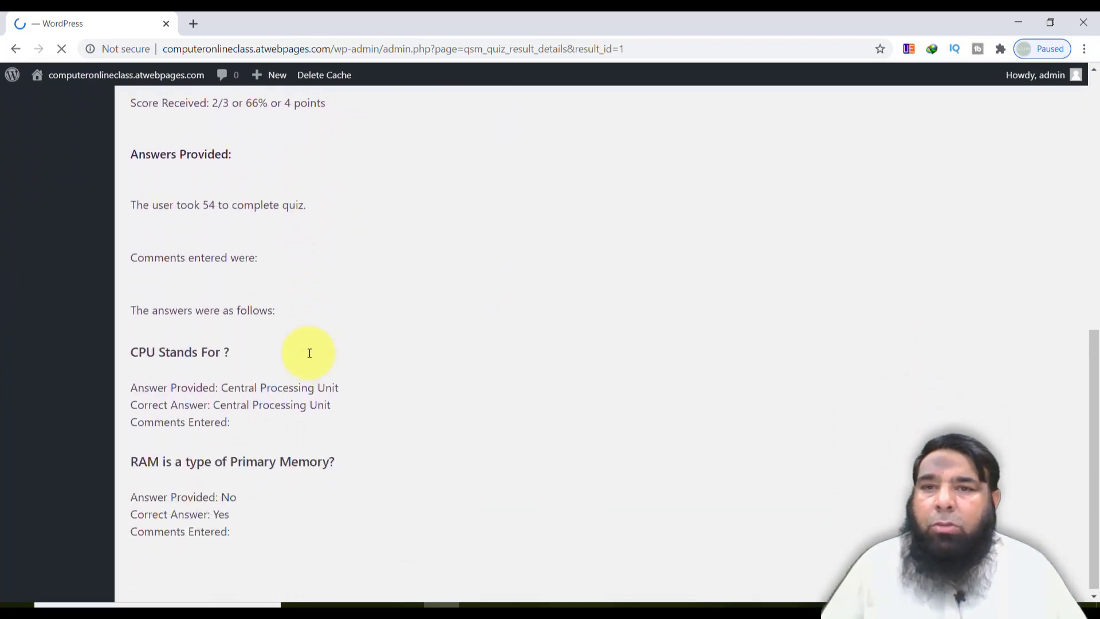
scroll(312, 351, up, 8)
scroll(314, 355, up, 1)
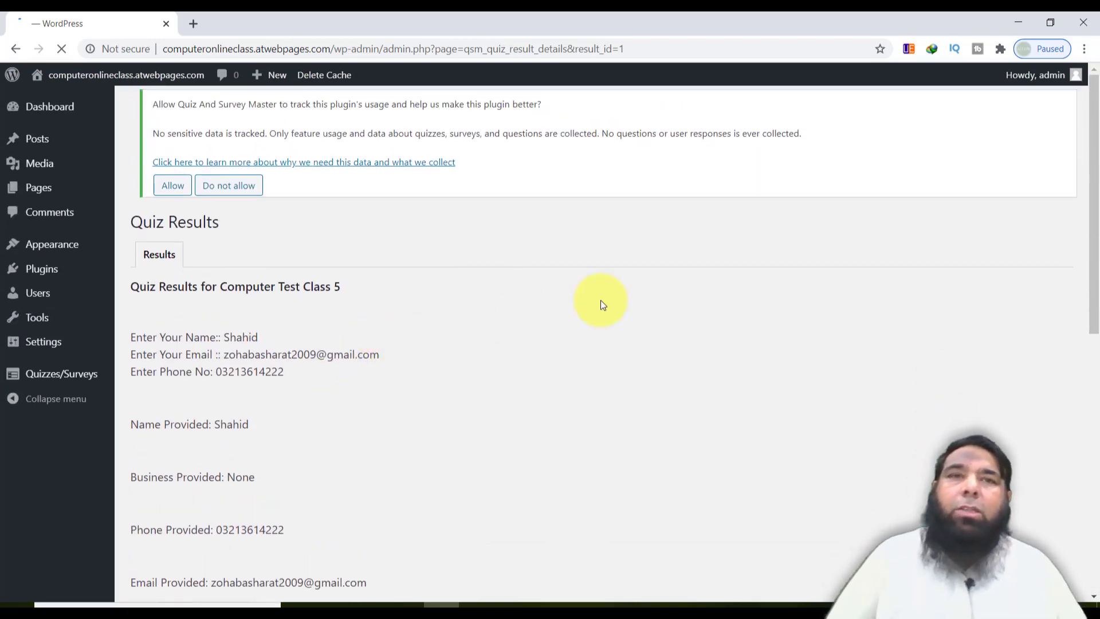